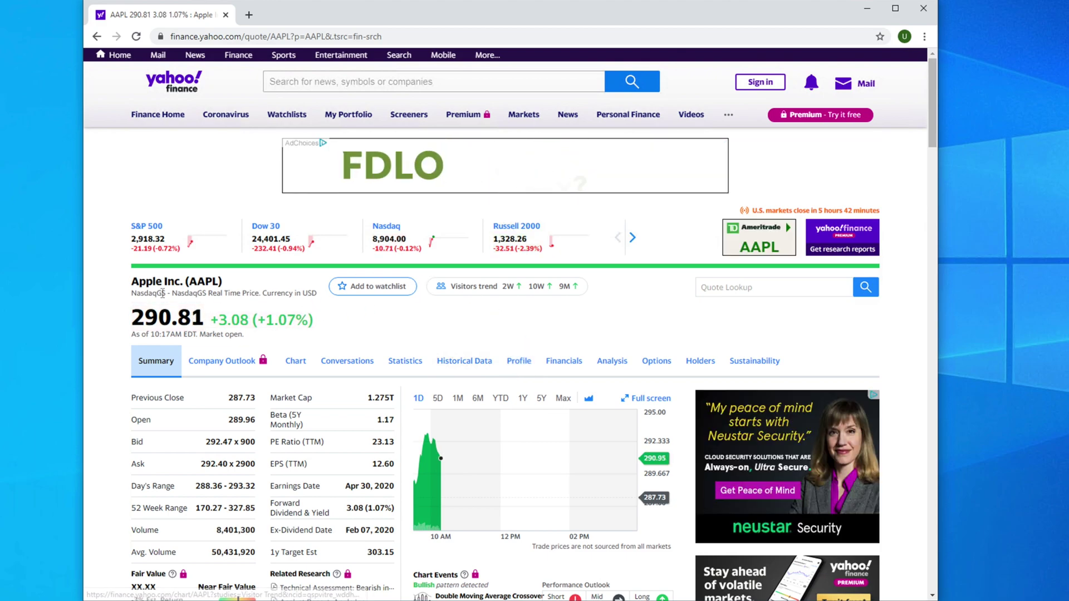
Highlight the AAPL ticker on the Apple quote page and look over its price, earnings and related stock information.
double_click(191, 281)
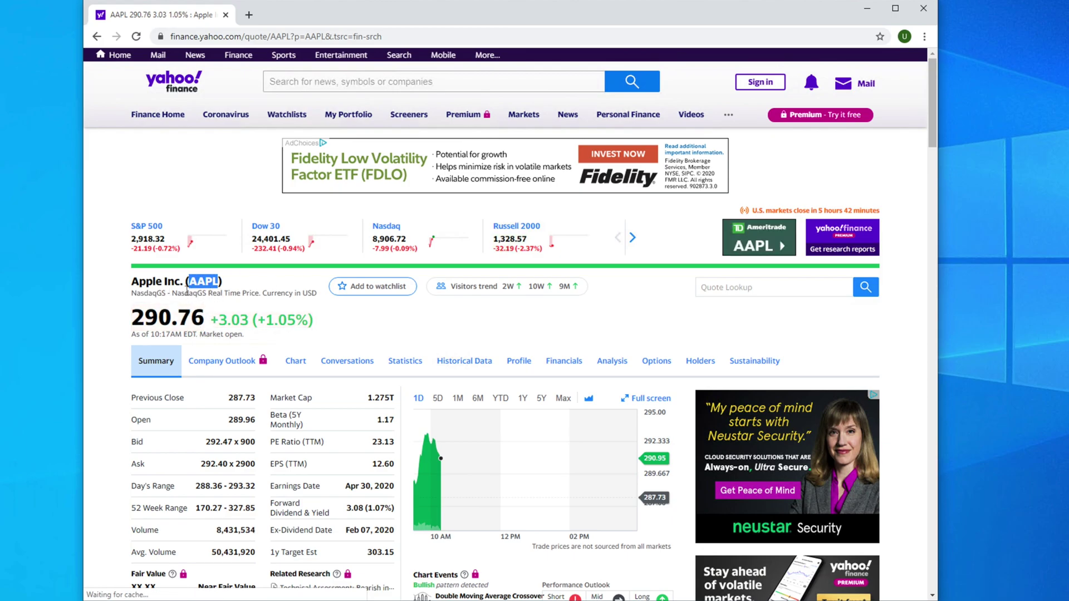
scroll(186, 325, down, 9)
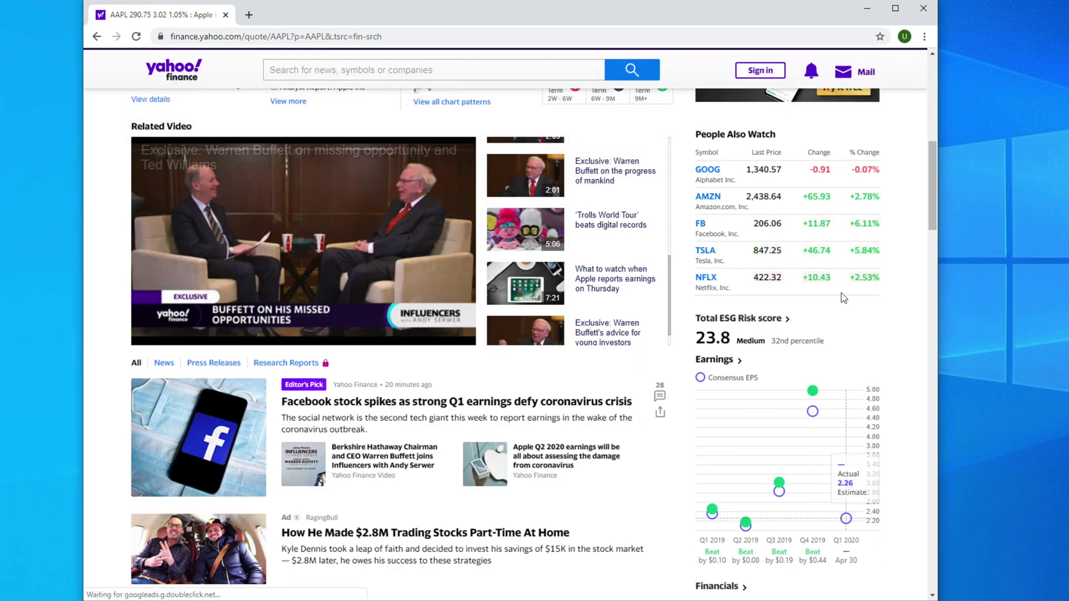
scroll(723, 271, up, 1)
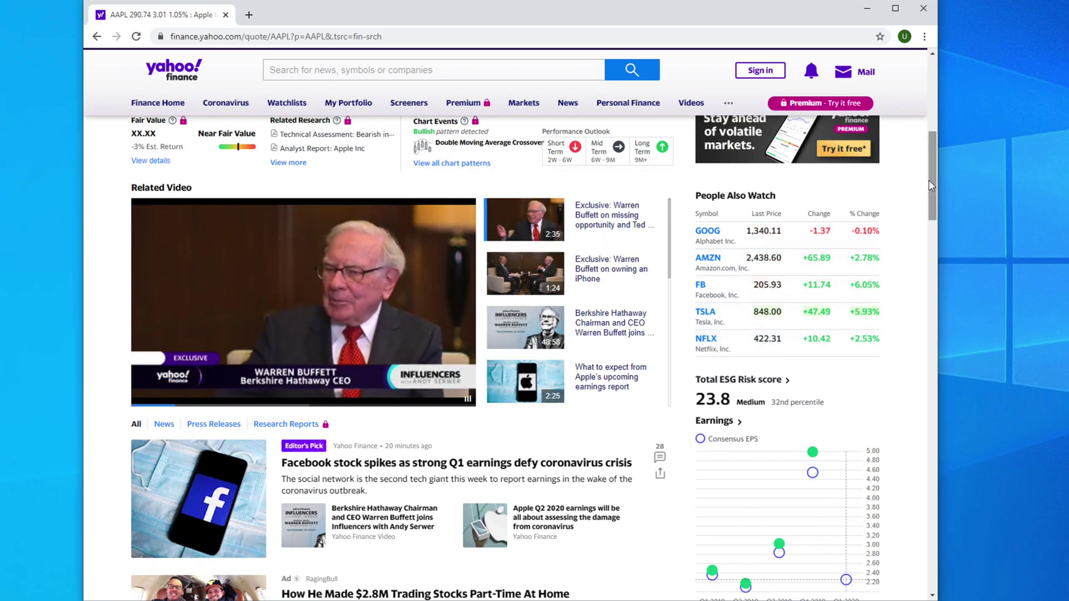
drag(928, 180, 932, 120)
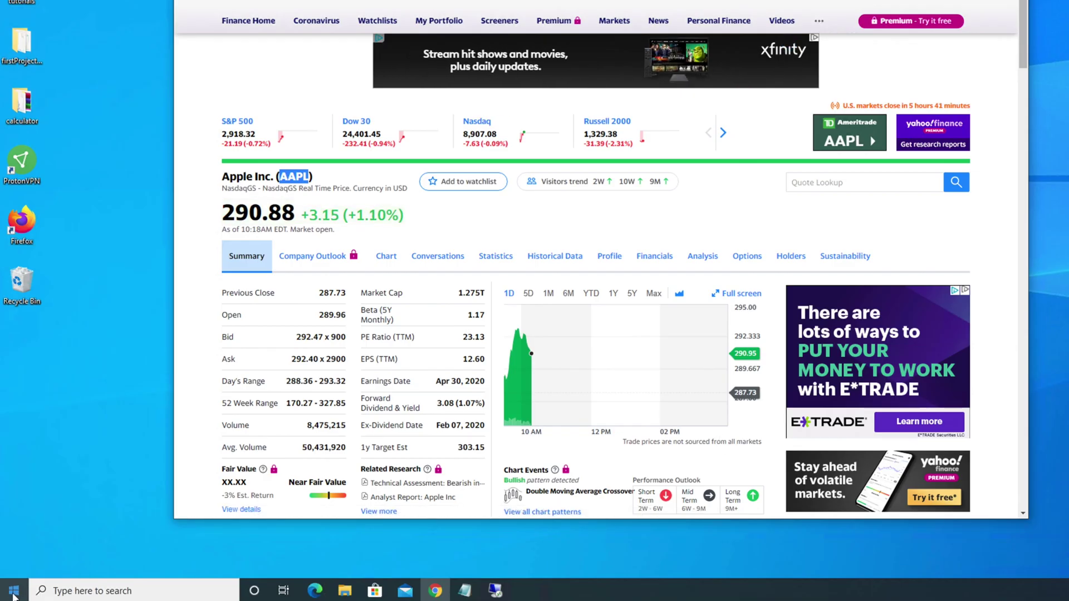
Switch to Excel and create a blank workbook.
click(3, 593)
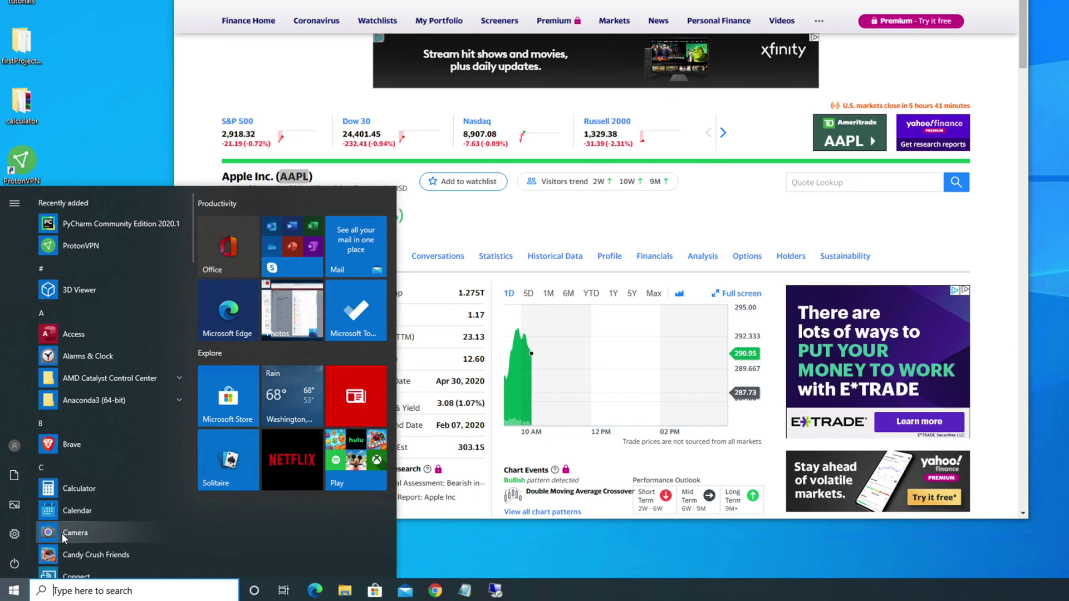
text(exce)
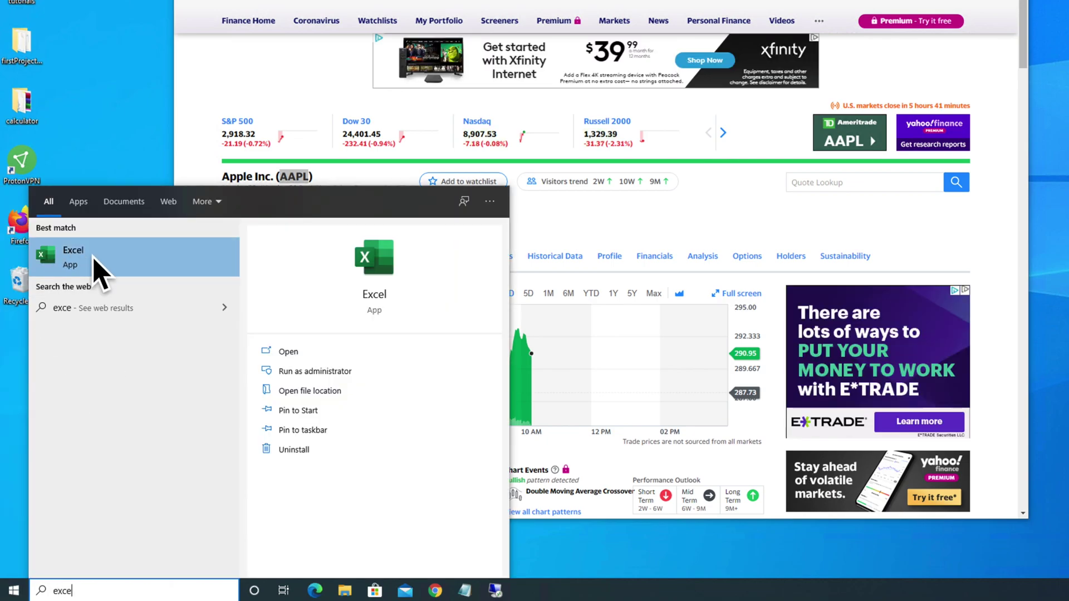
click(100, 261)
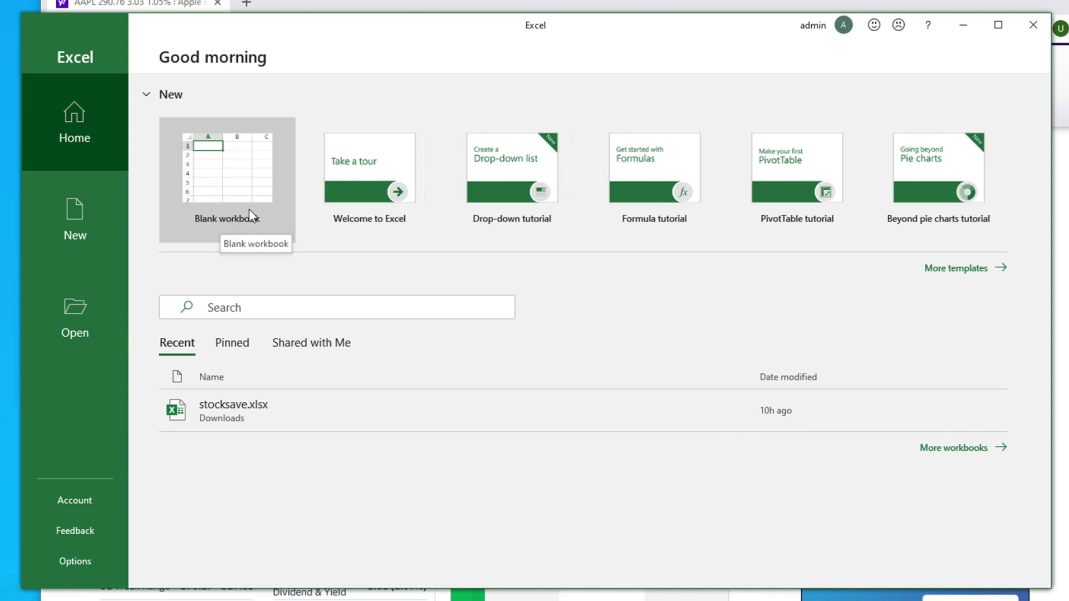
click(234, 181)
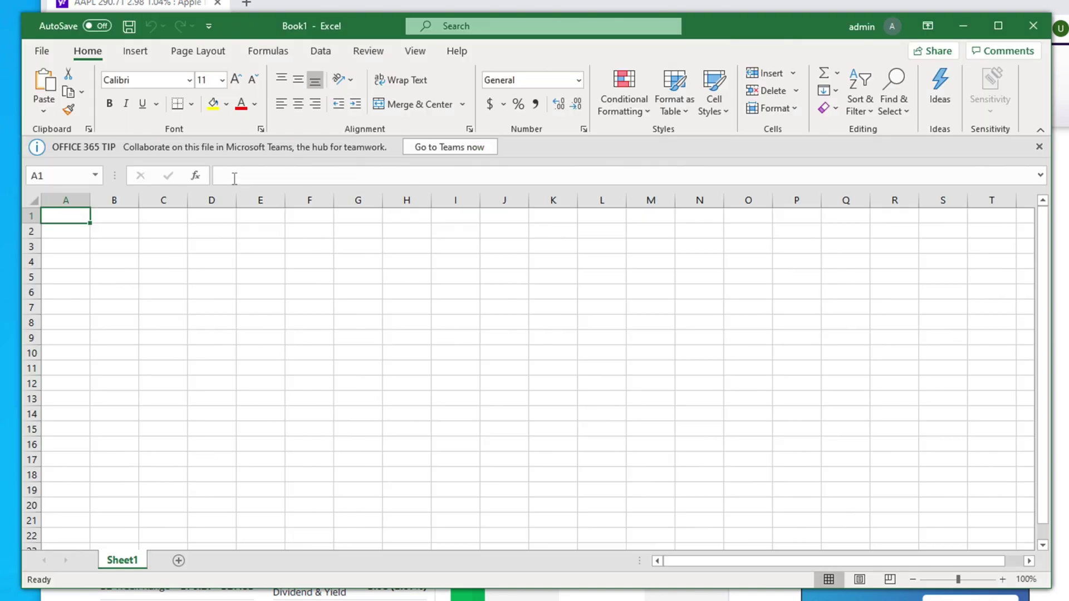
Move the workbook window aside to view the Apple ticker on the Yahoo Finance page, and bring it back over the page.
drag(510, 46, 527, 59)
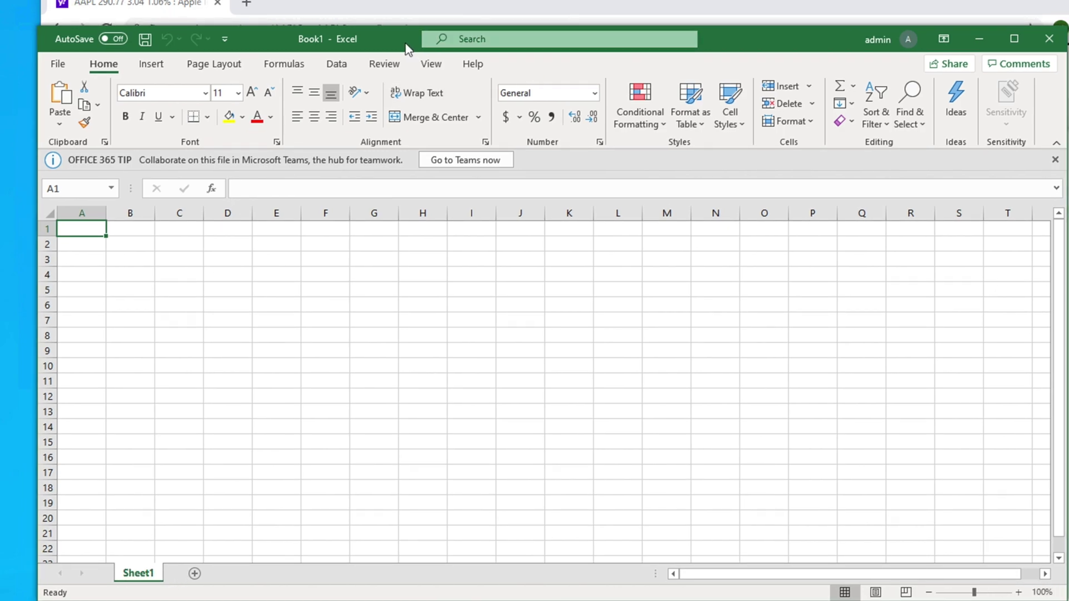
drag(400, 49, 400, 47)
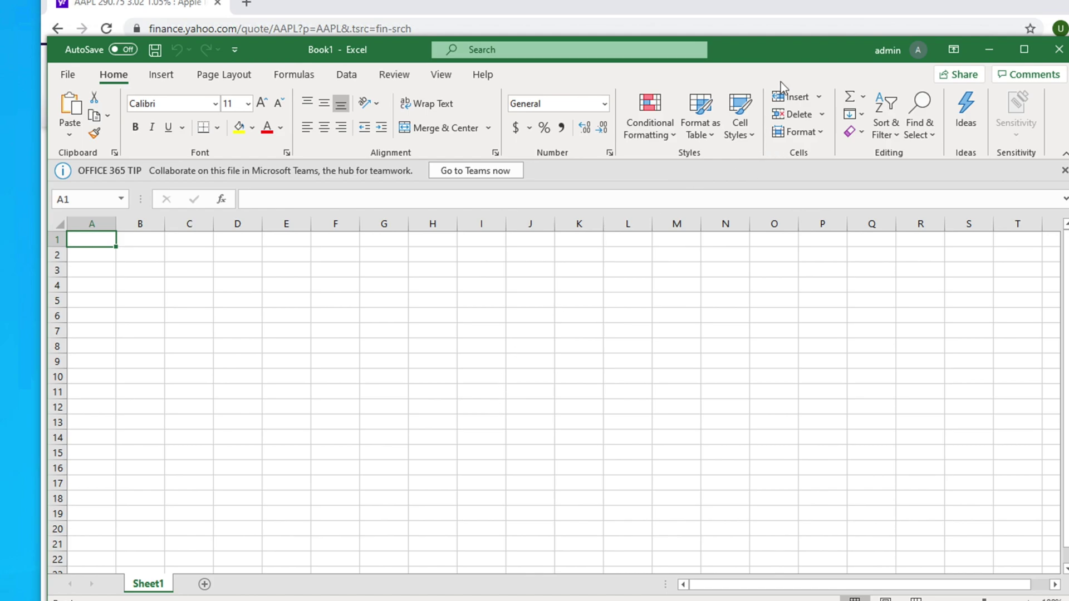
drag(745, 48, 751, 89)
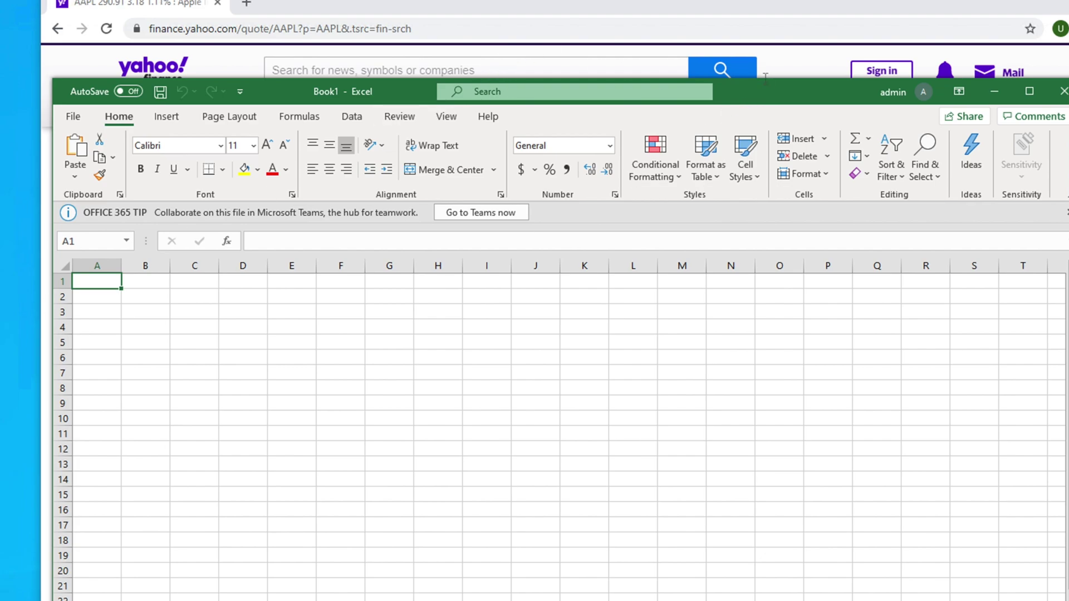
drag(766, 89, 764, 390)
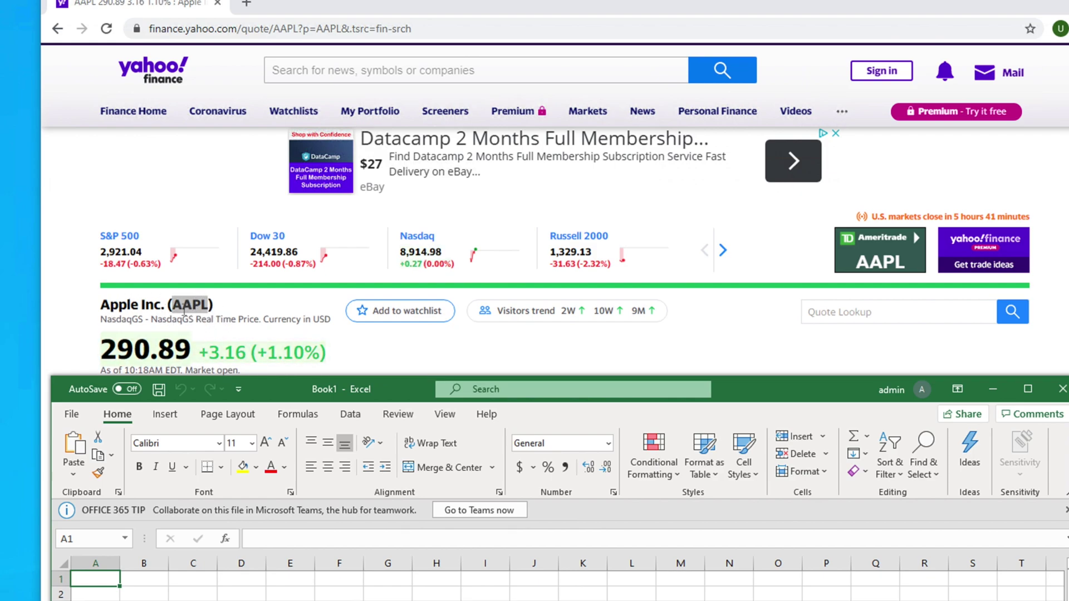
click(760, 230)
drag(757, 388, 752, 119)
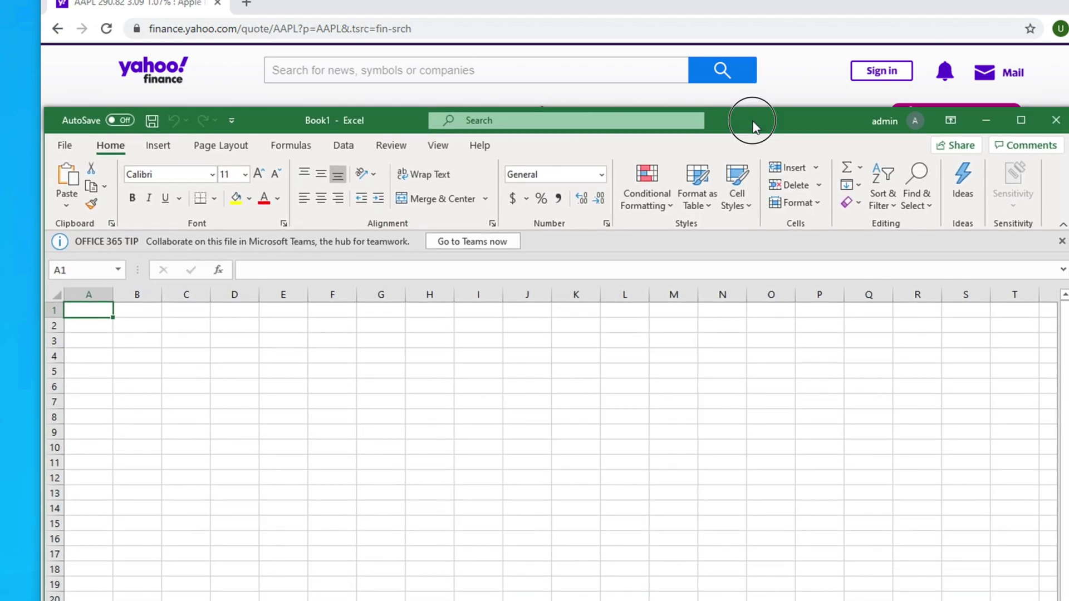
Enter the ticker symbol AAPL in cell A3.
click(96, 341)
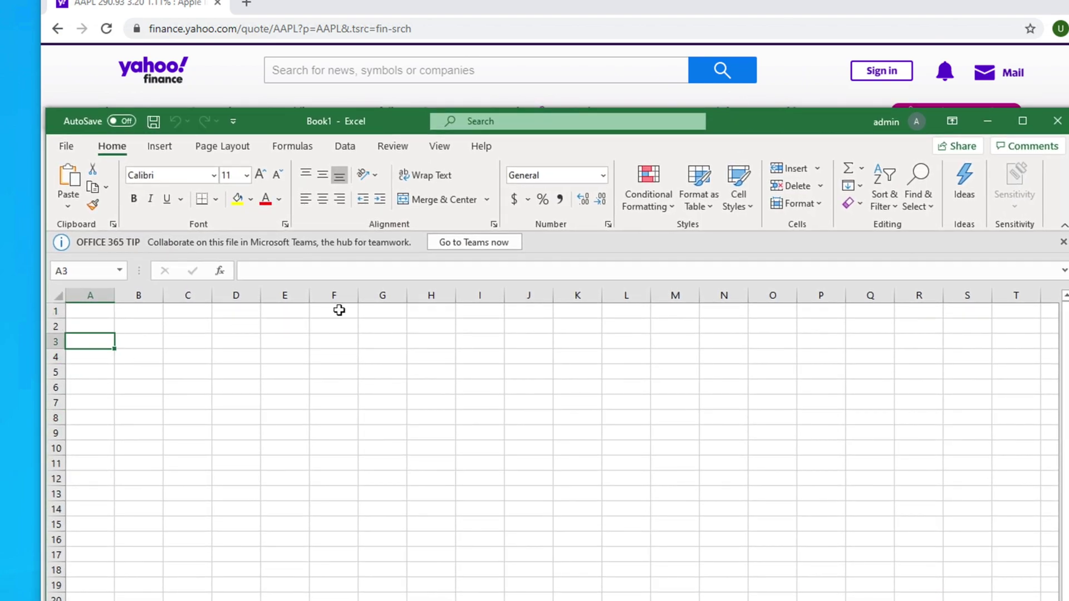
text(AAPL)
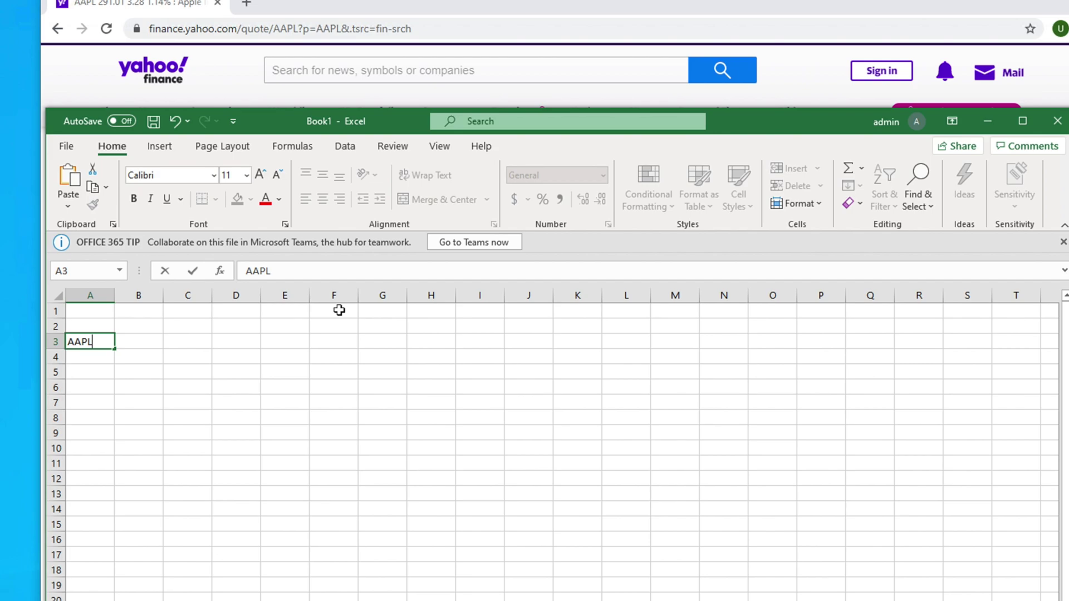
key(Return)
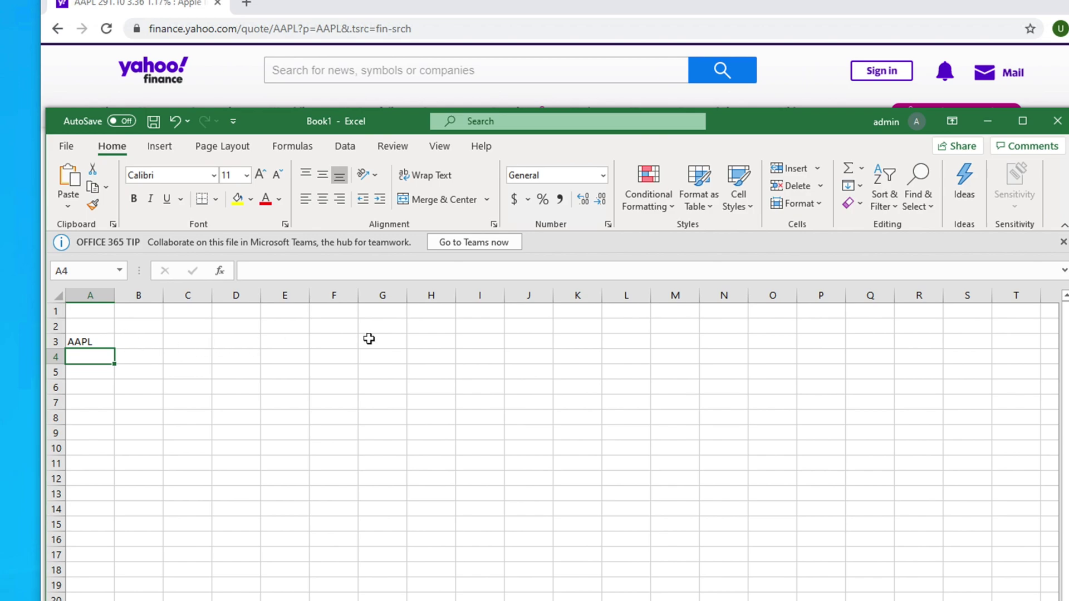
Enter the column headers "Company" in cell A2 and "Price" in cell B2.
click(86, 326)
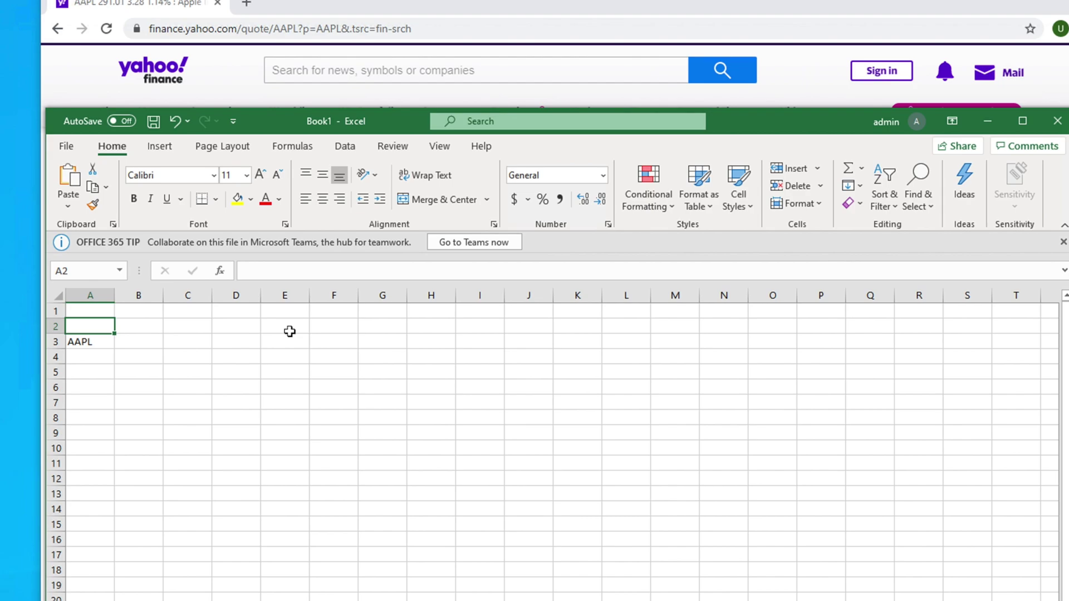
text(Company)
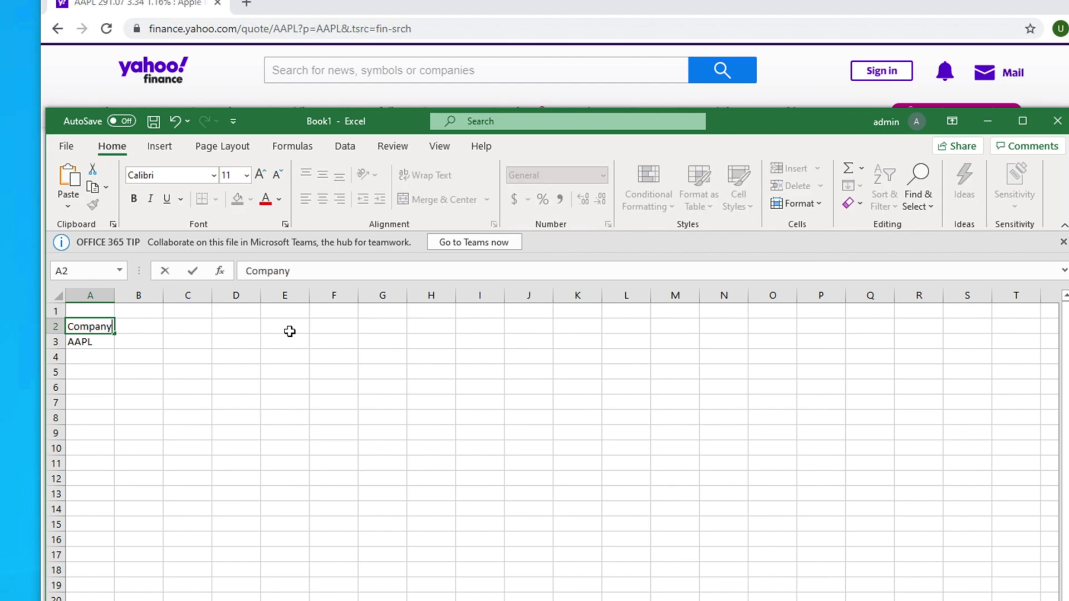
key(Return)
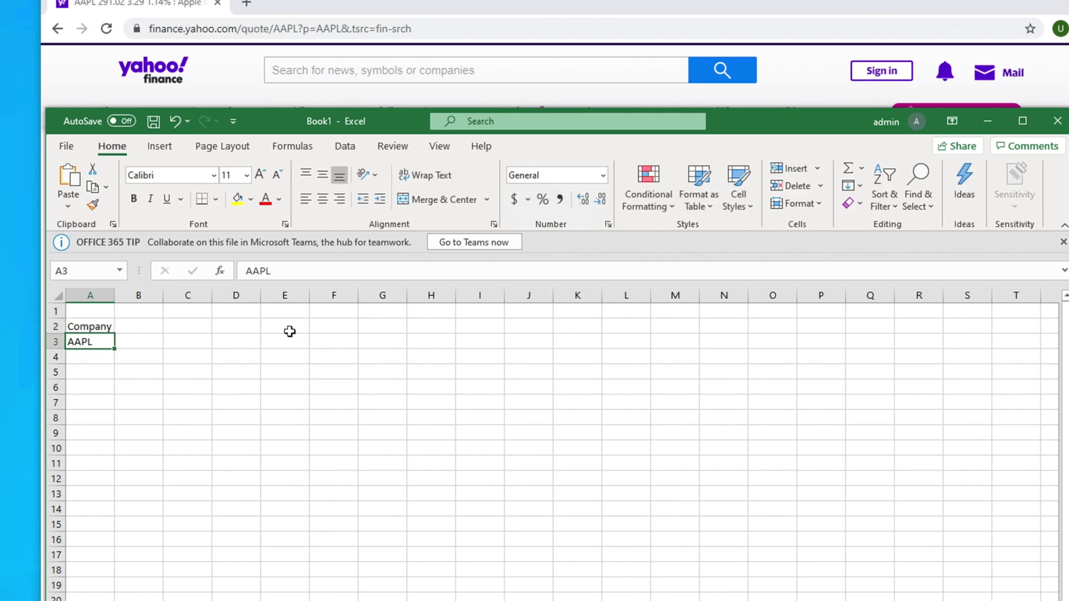
key(Up)
key(Right)
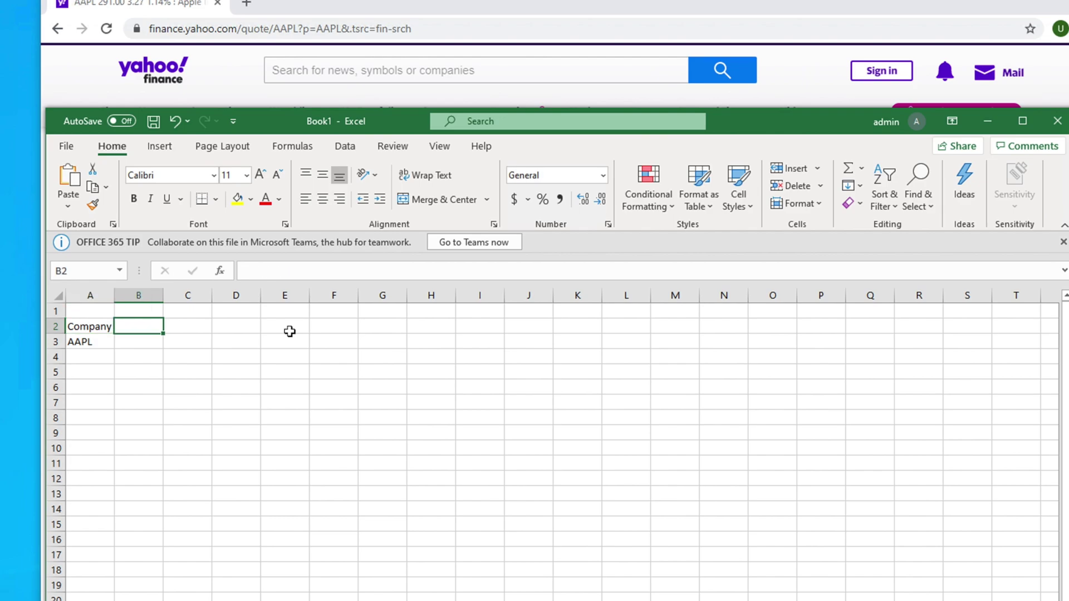
text(Price)
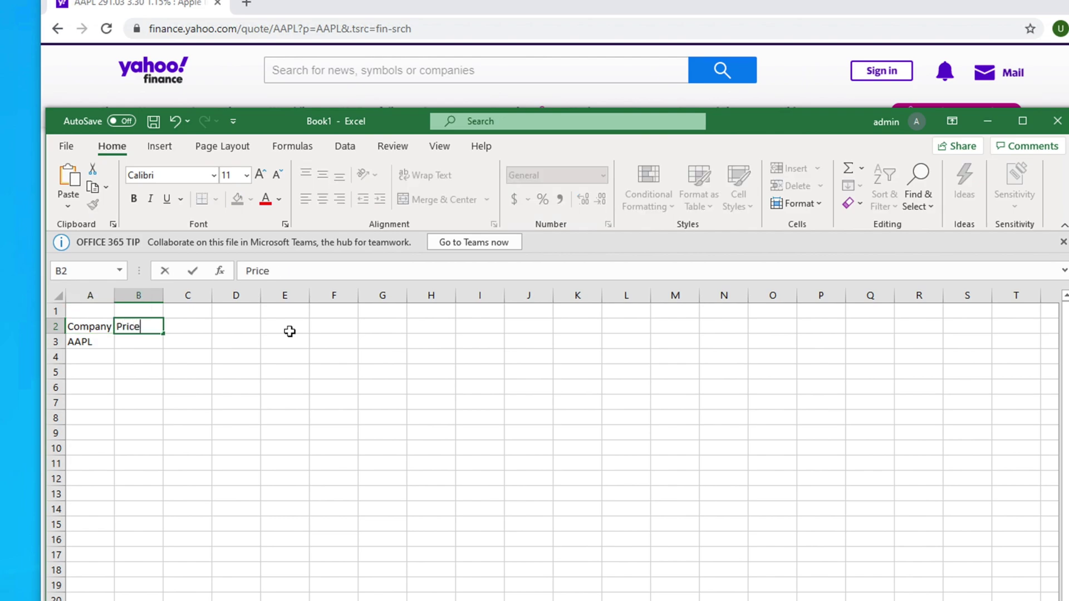
key(Return)
Enter the column headers "Today's low" in cell C2 and "Today's high" in cell D2.
key(Up)
key(Right)
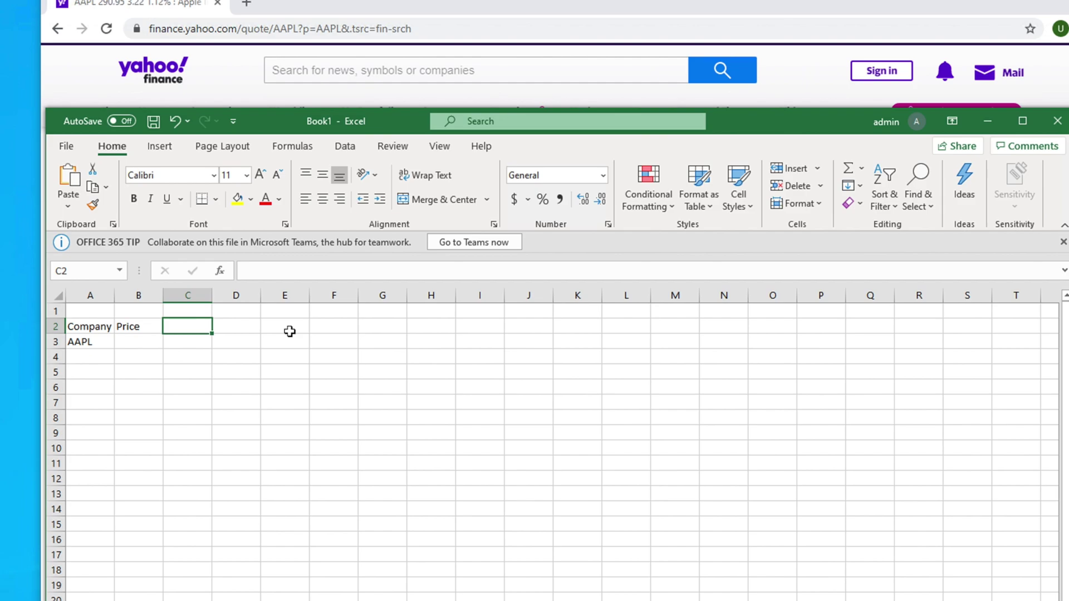
text(To)
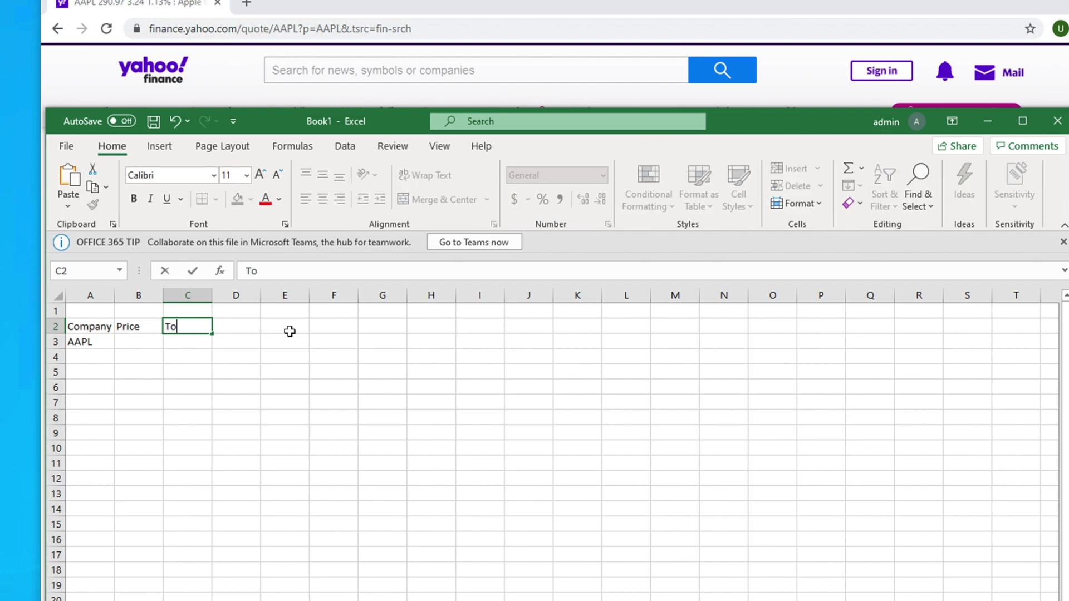
text(day's low)
key(Return)
key(Up)
key(Right)
text(To)
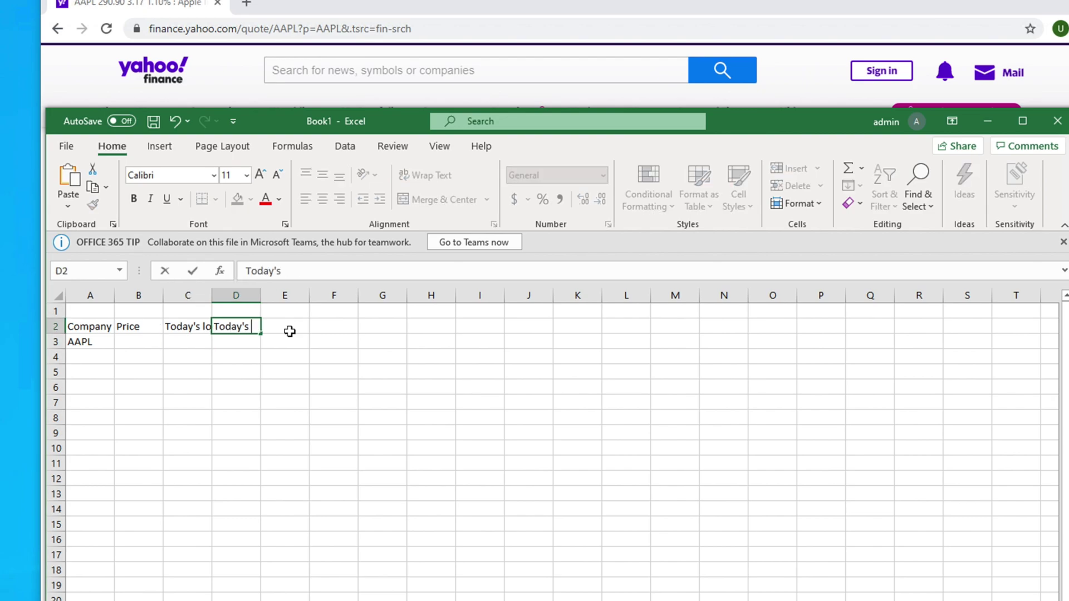
key(Return)
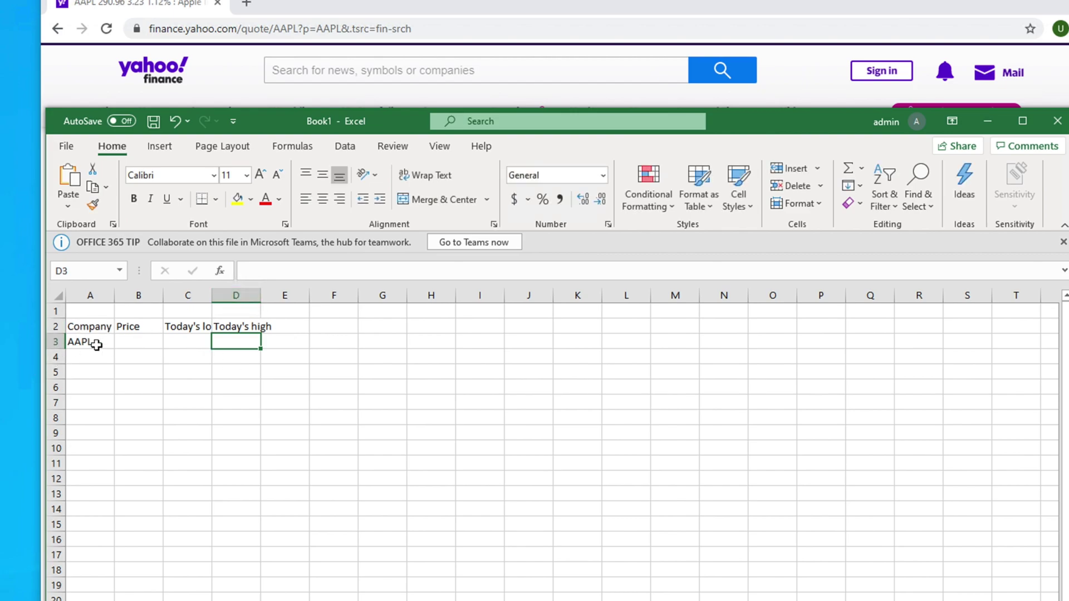
Convert the range A2:D3 into a table whose first row holds the headers.
drag(73, 325, 256, 351)
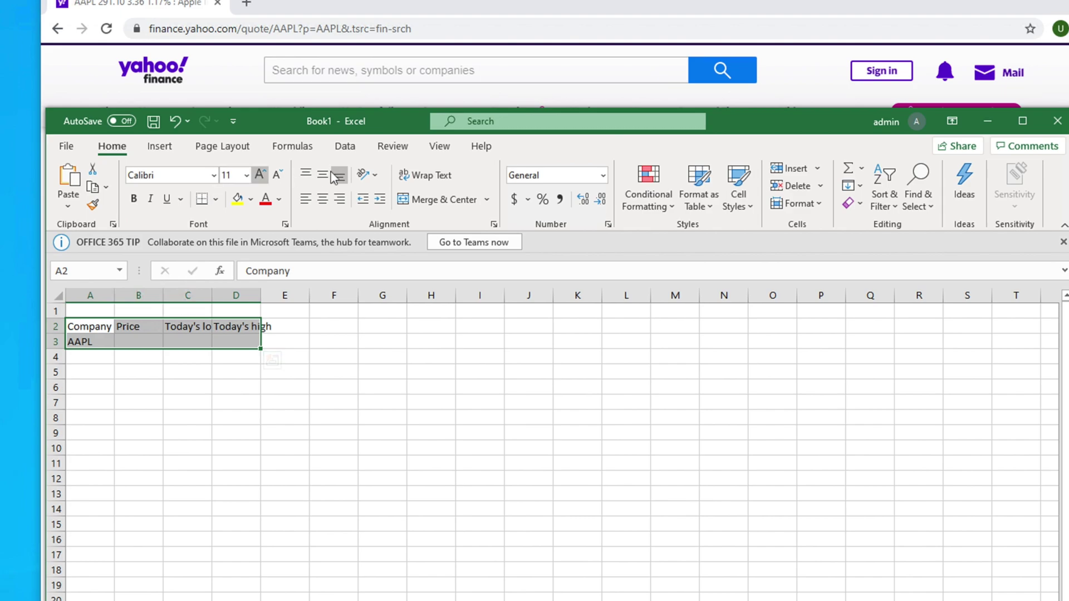
click(163, 146)
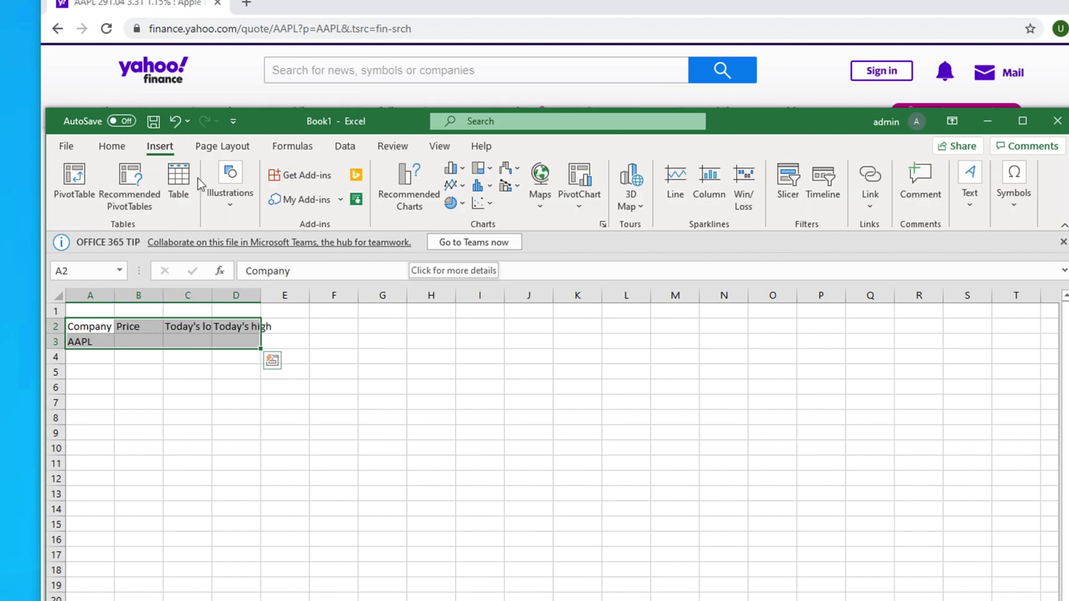
click(178, 183)
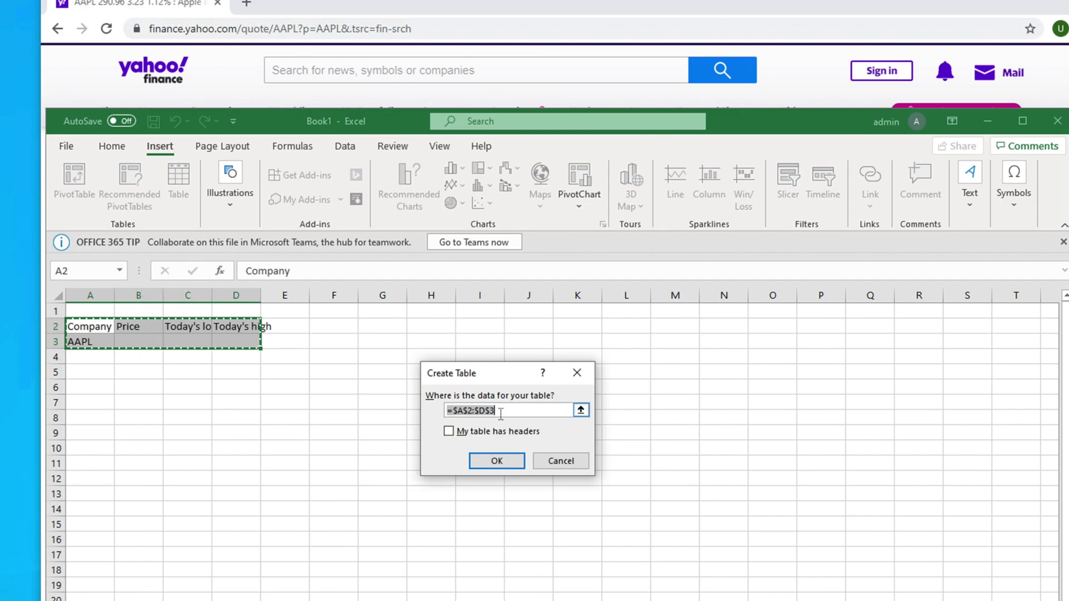
click(449, 432)
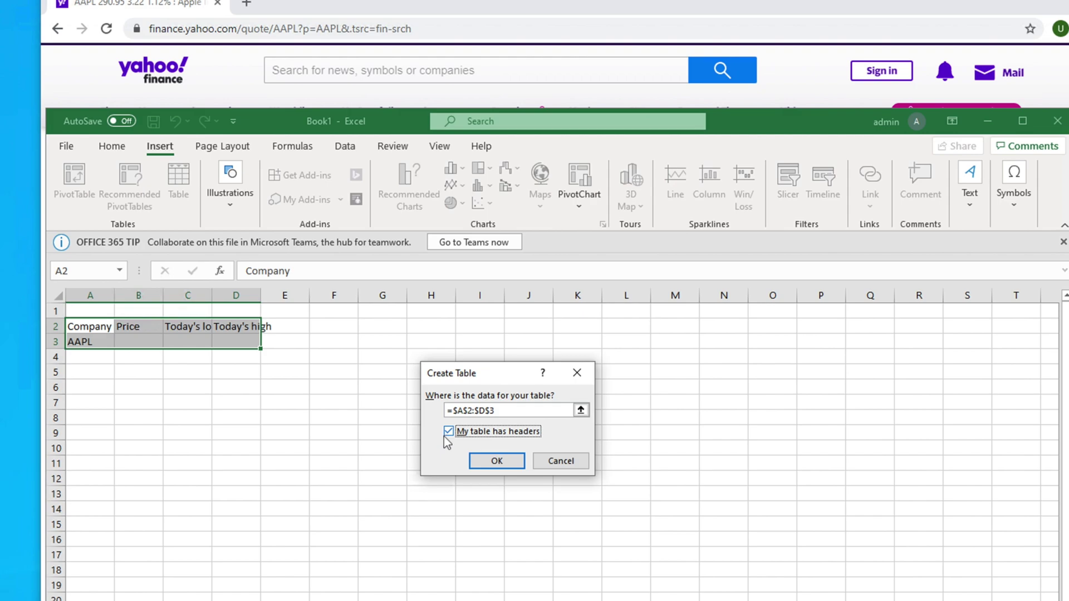
click(496, 467)
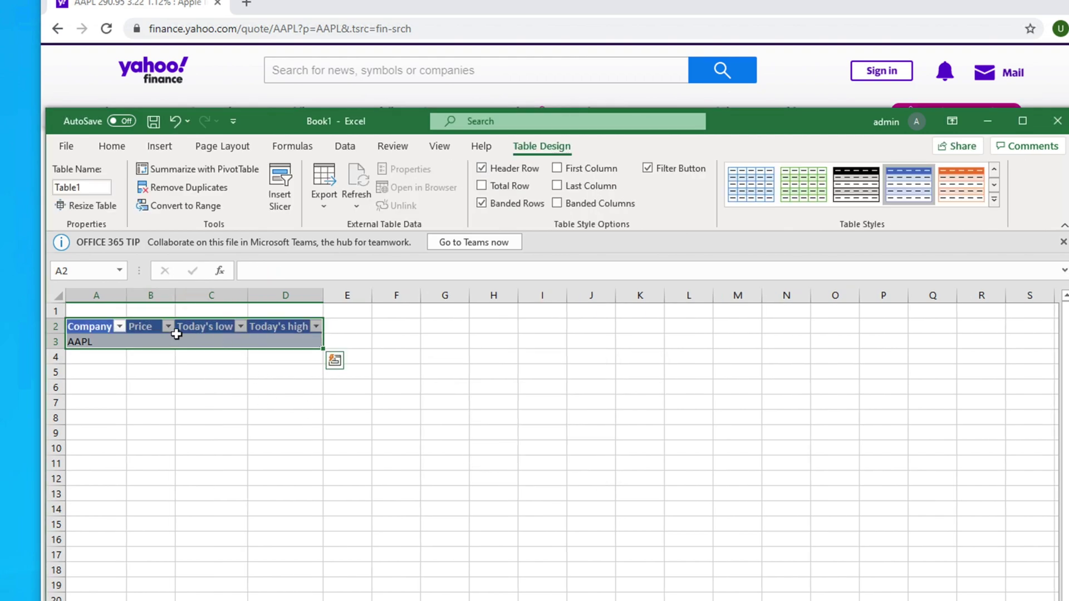
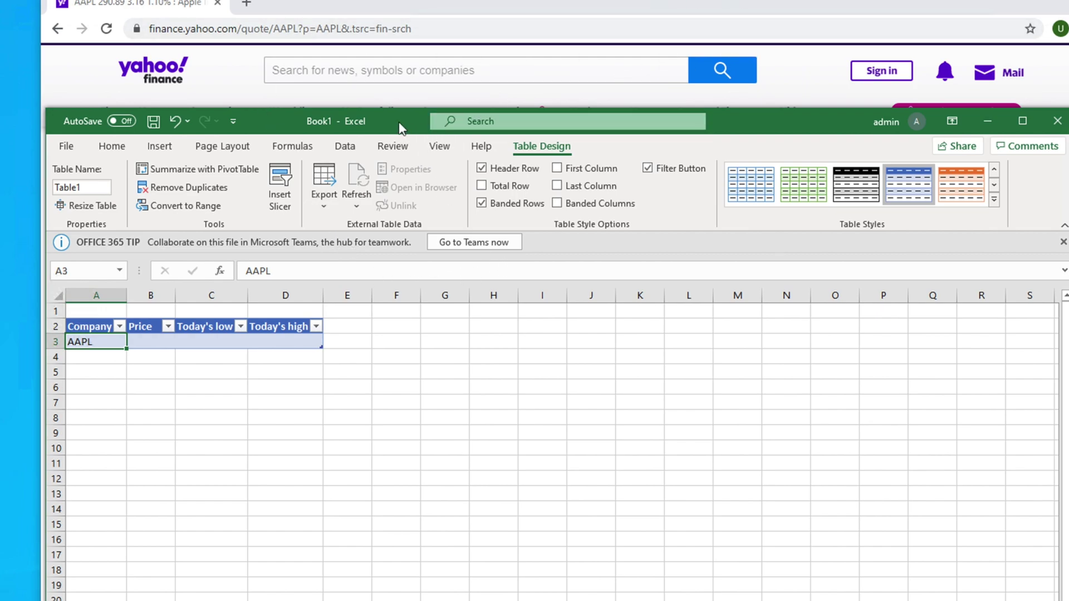
Switch to the Yahoo Finance page to view Apple's quote, return to the workbook and move its window up to show the whole sheet.
click(786, 20)
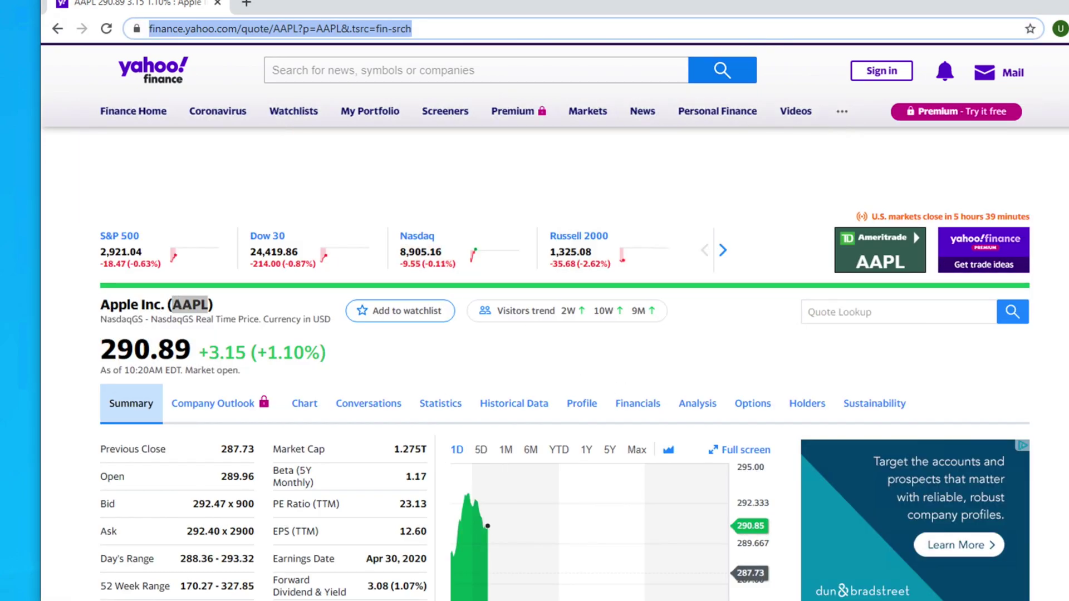
key(alt+Tab)
drag(760, 133, 761, 16)
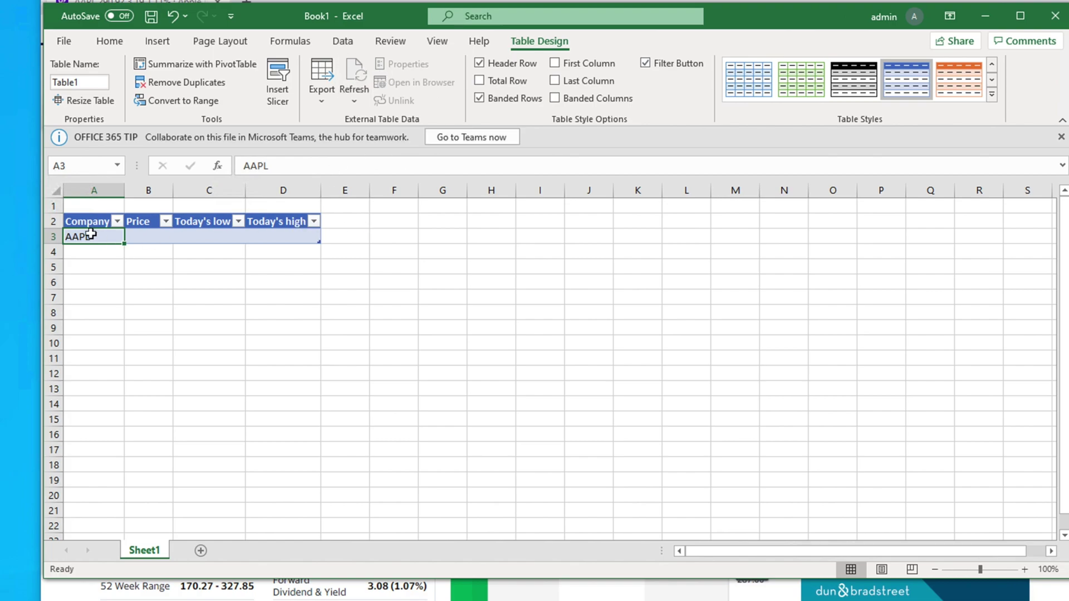
Convert the AAPL entry in cell A3 to the Stocks data type, matching it to Apple Inc on the Nasdaq Stock Market.
click(343, 40)
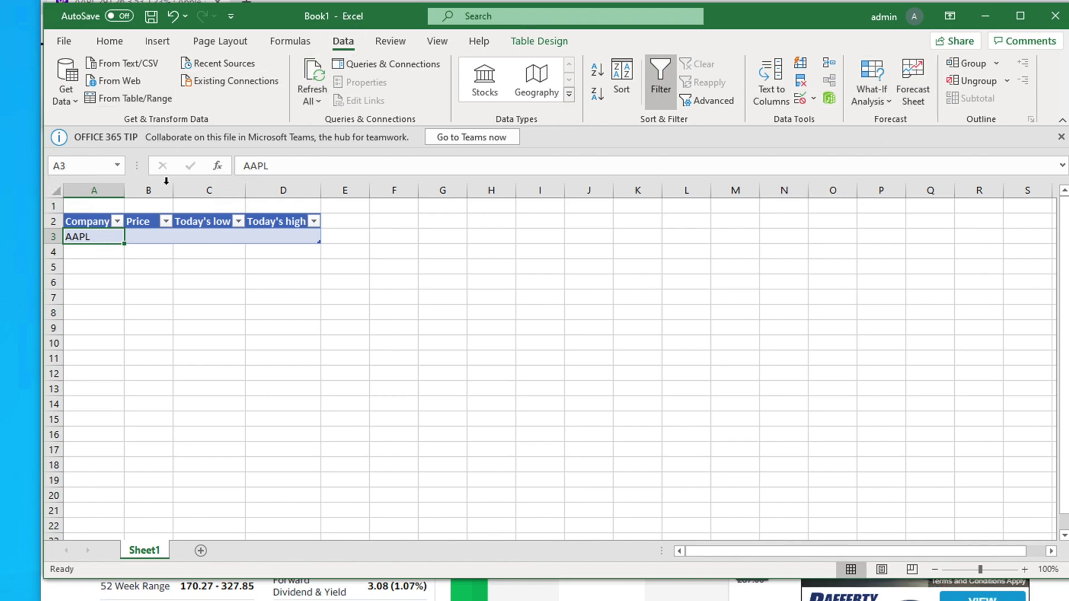
click(482, 79)
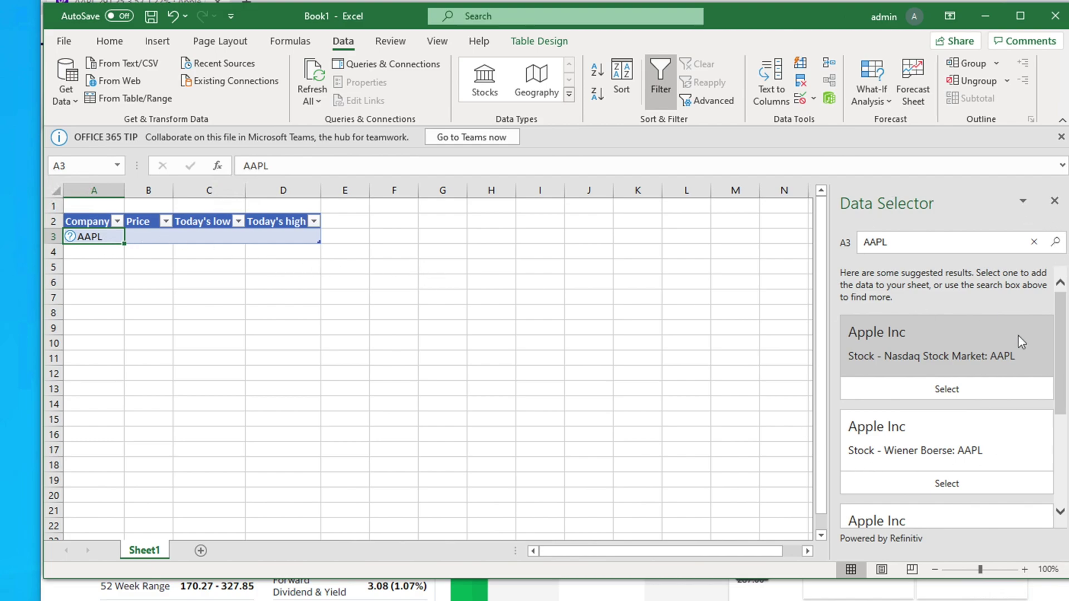
drag(1059, 312, 1058, 228)
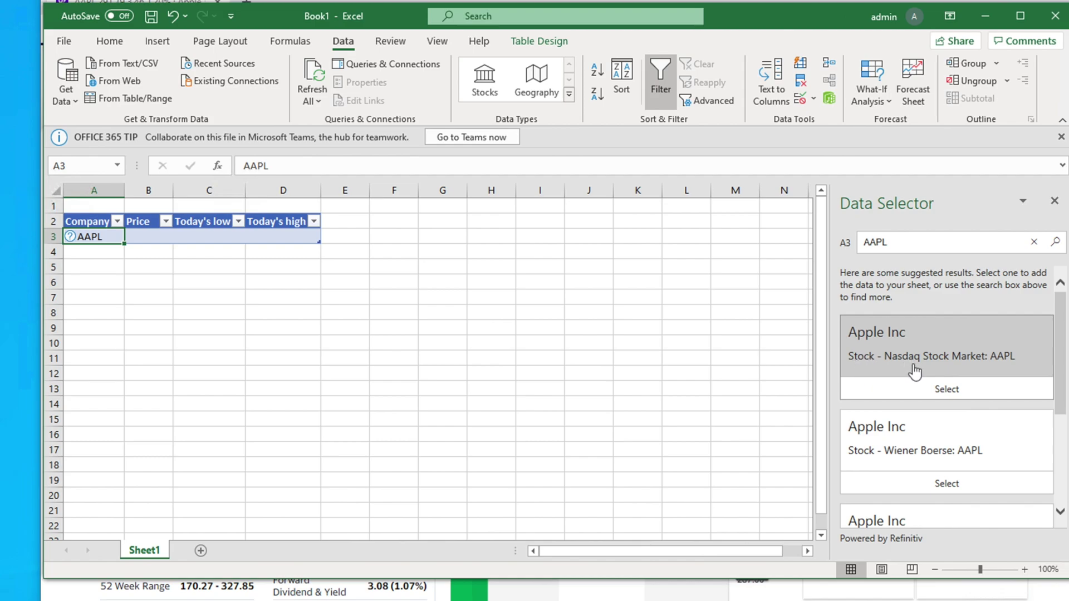
scroll(1049, 375, down, 3)
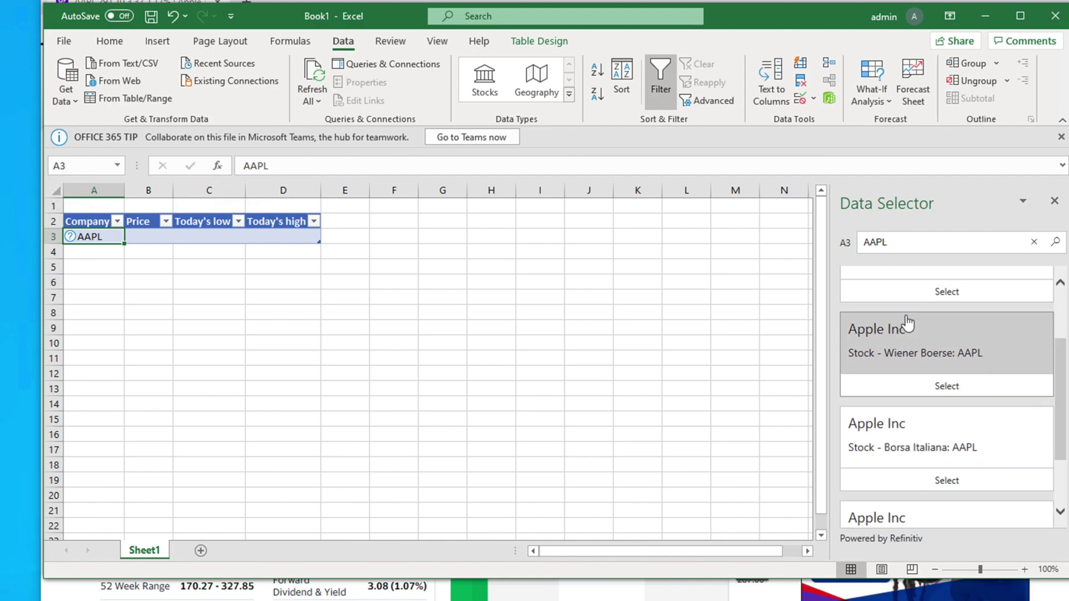
scroll(1058, 370, down, 3)
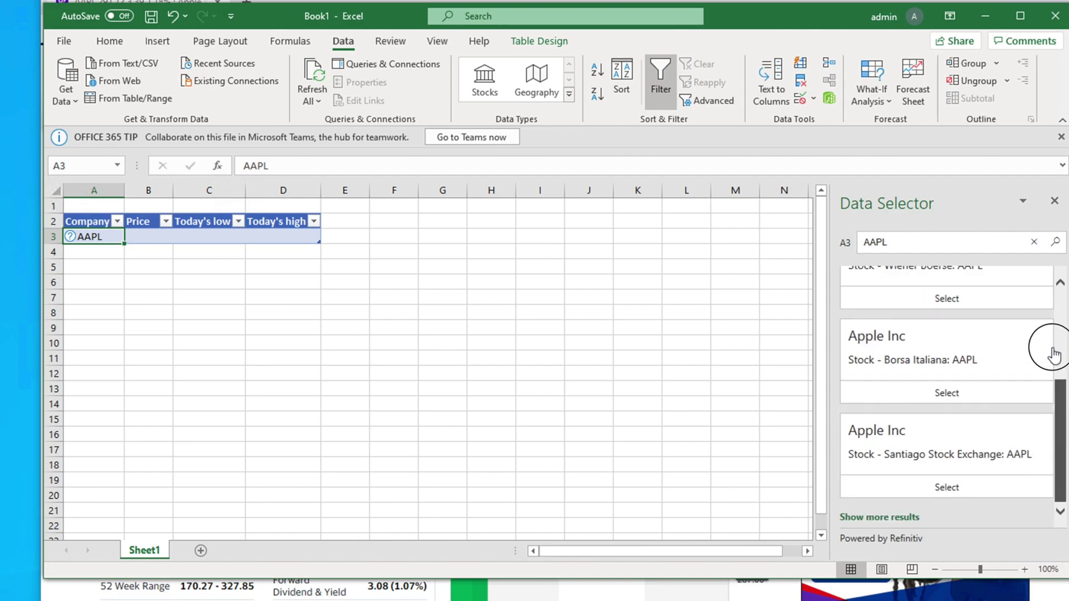
drag(1054, 367, 1057, 267)
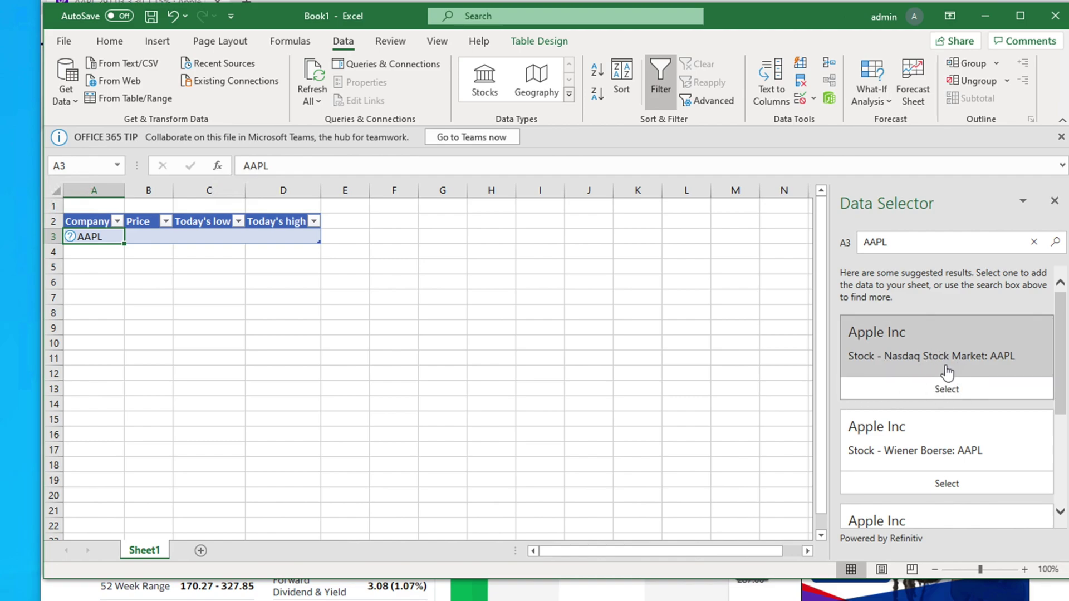
click(916, 363)
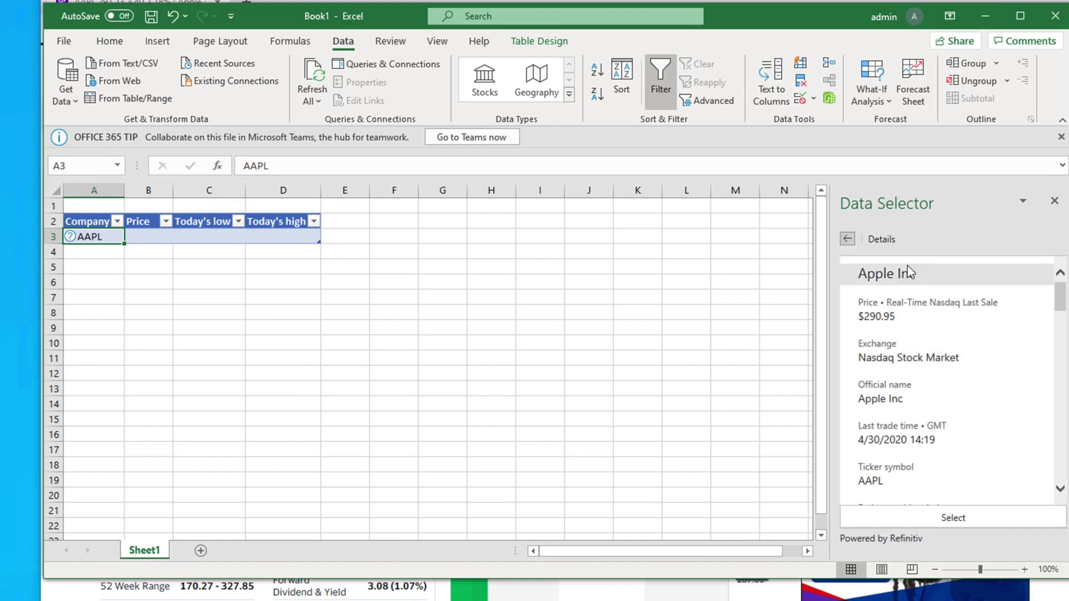
click(953, 518)
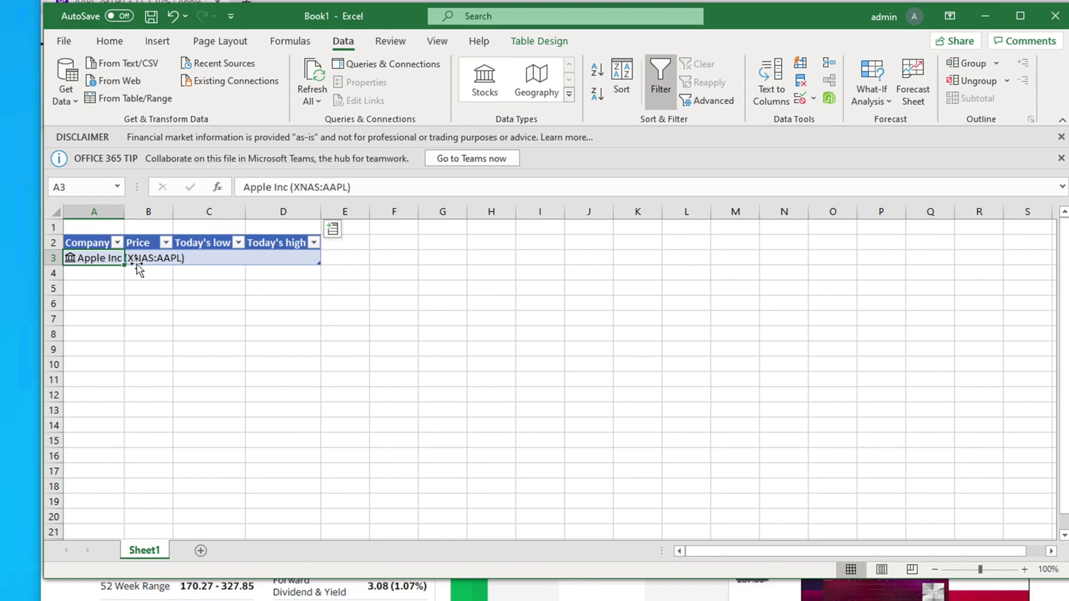
Autofit column A to the full Apple company entry and shift the workbook window slightly up.
double_click(124, 211)
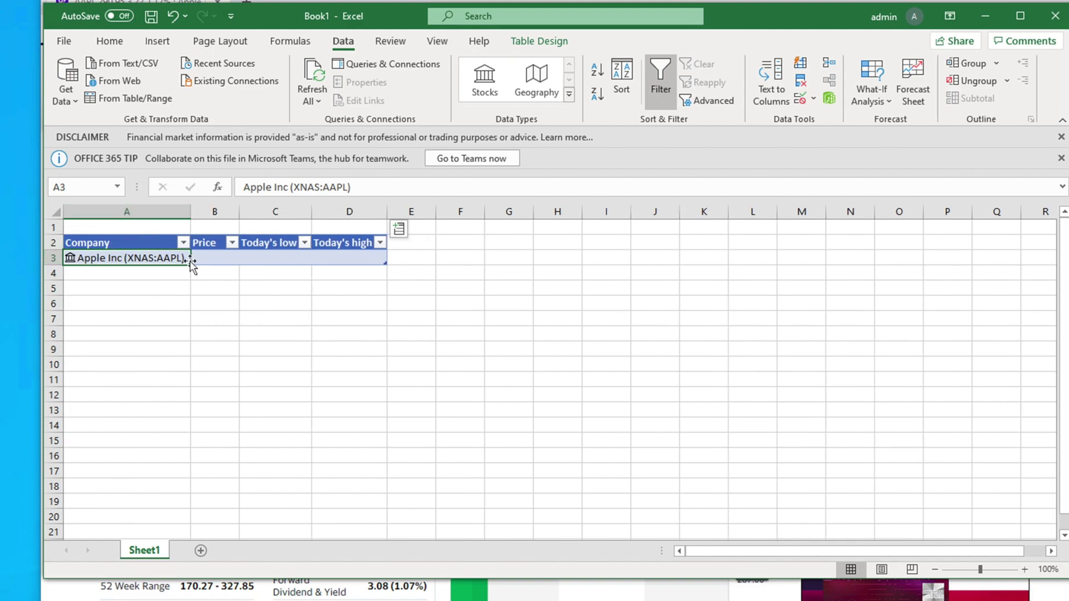
mouse_move(190, 211)
mouse_down()
mouse_move(85, 210)
mouse_move(176, 214)
mouse_up()
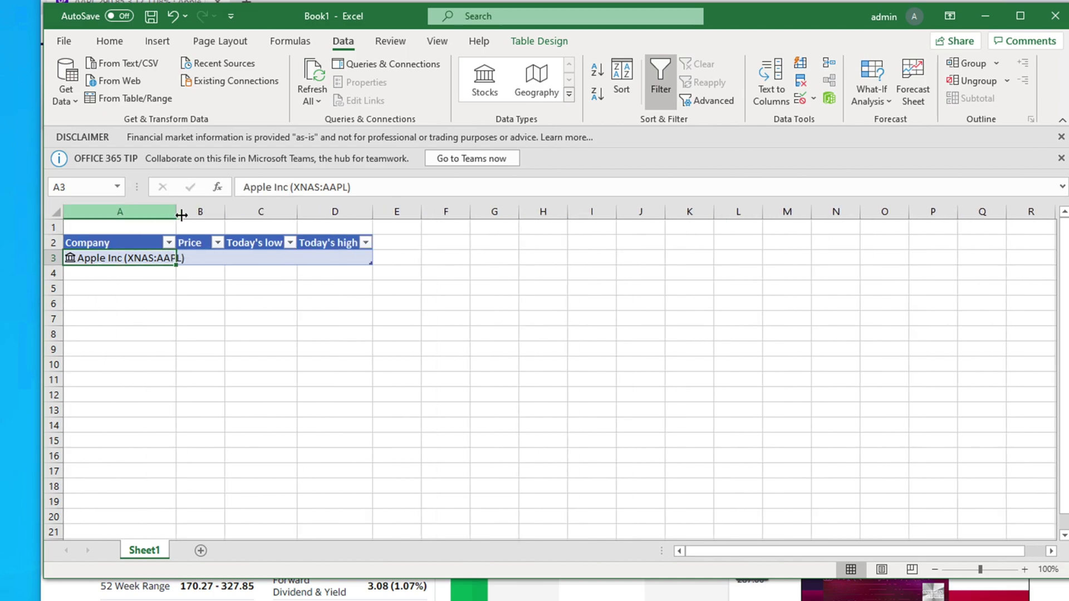
double_click(176, 214)
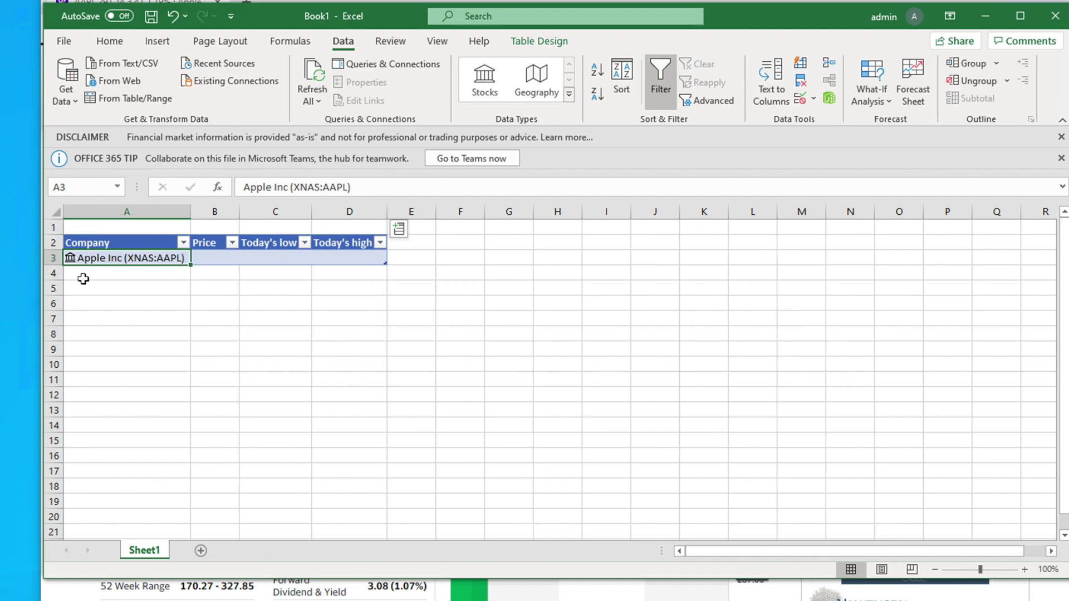
drag(734, 11, 762, 1)
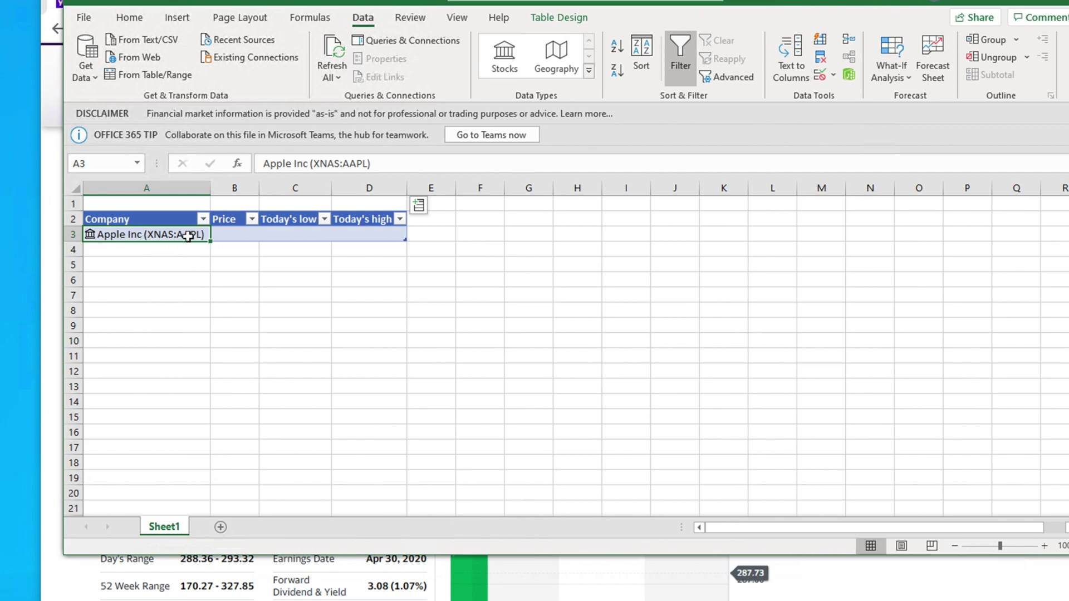
Try to fill the existing Price column by extracting the Price field from the Apple stock entry in A3.
click(251, 236)
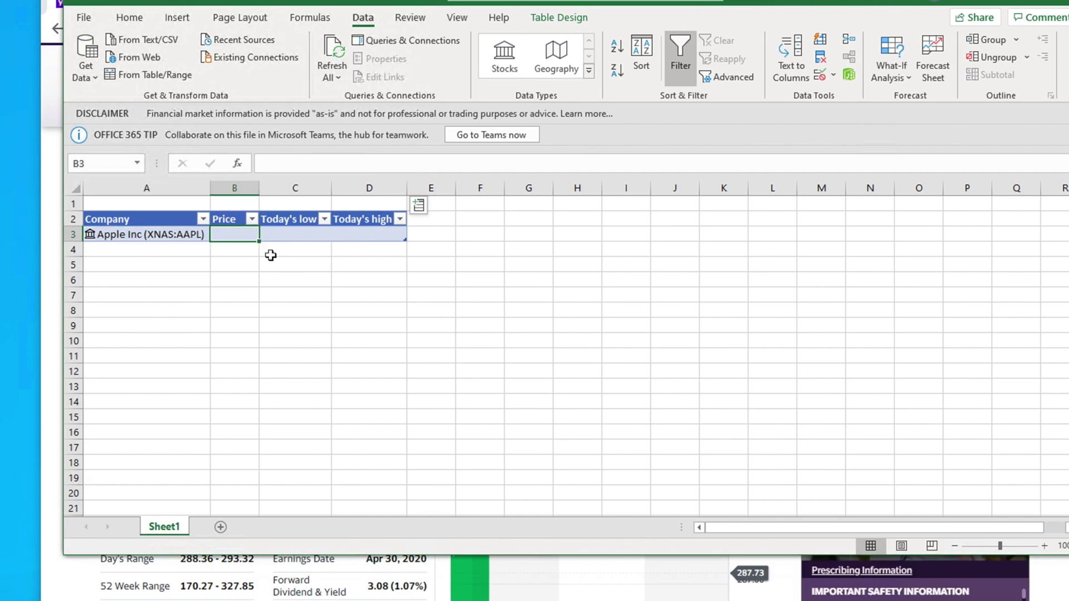
click(147, 239)
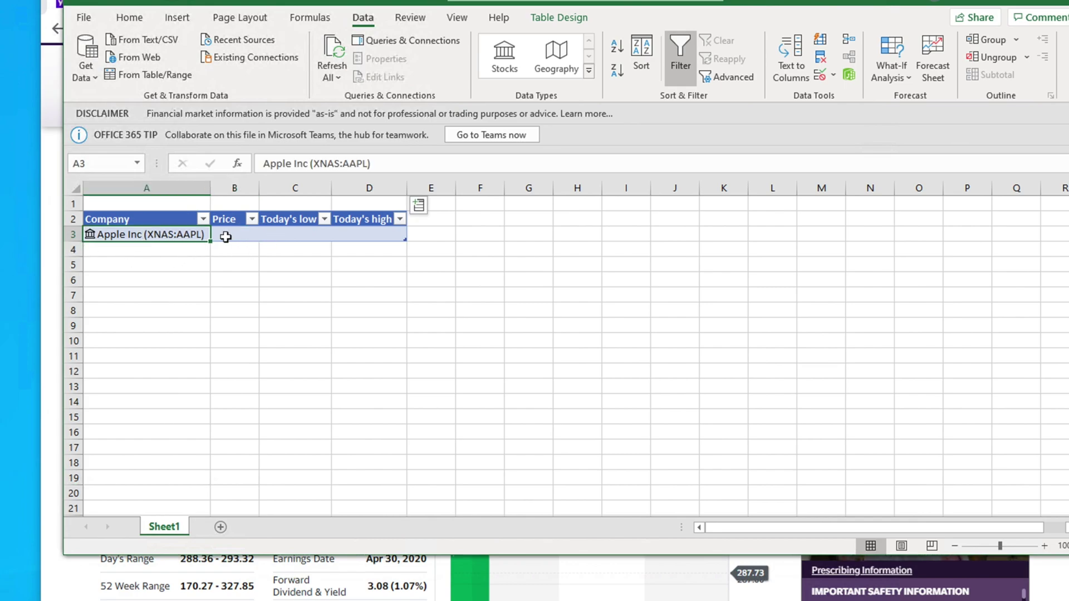
click(419, 207)
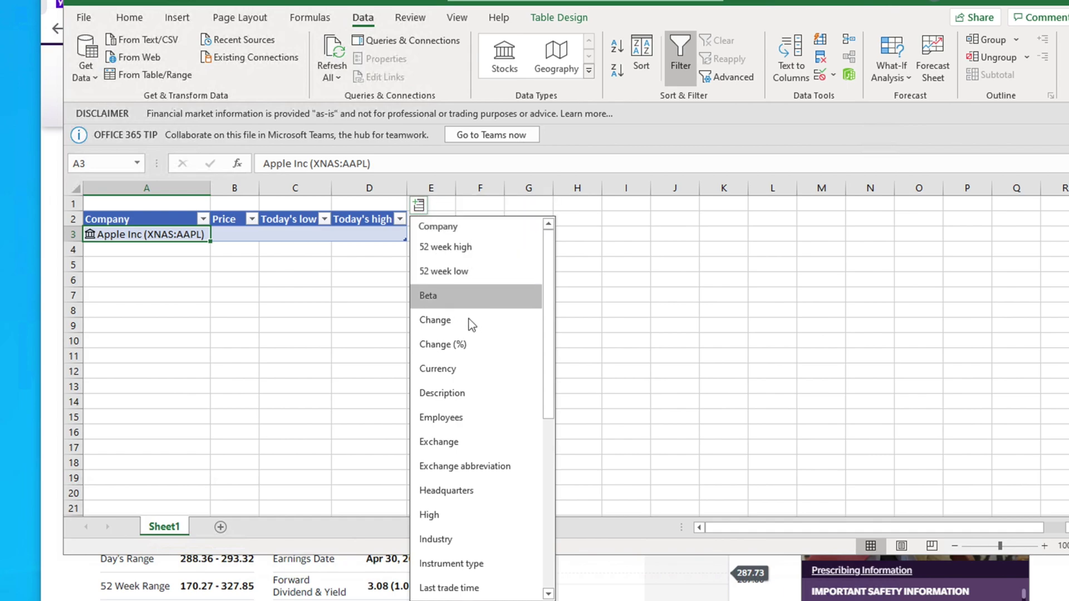
scroll(482, 516, down, 3)
drag(549, 333, 552, 441)
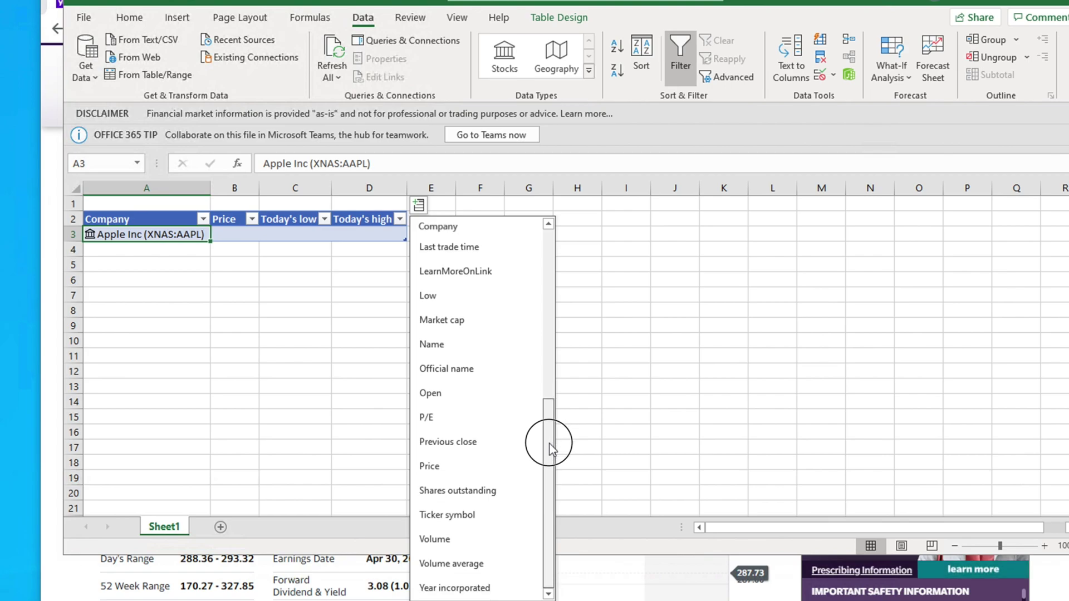
click(446, 471)
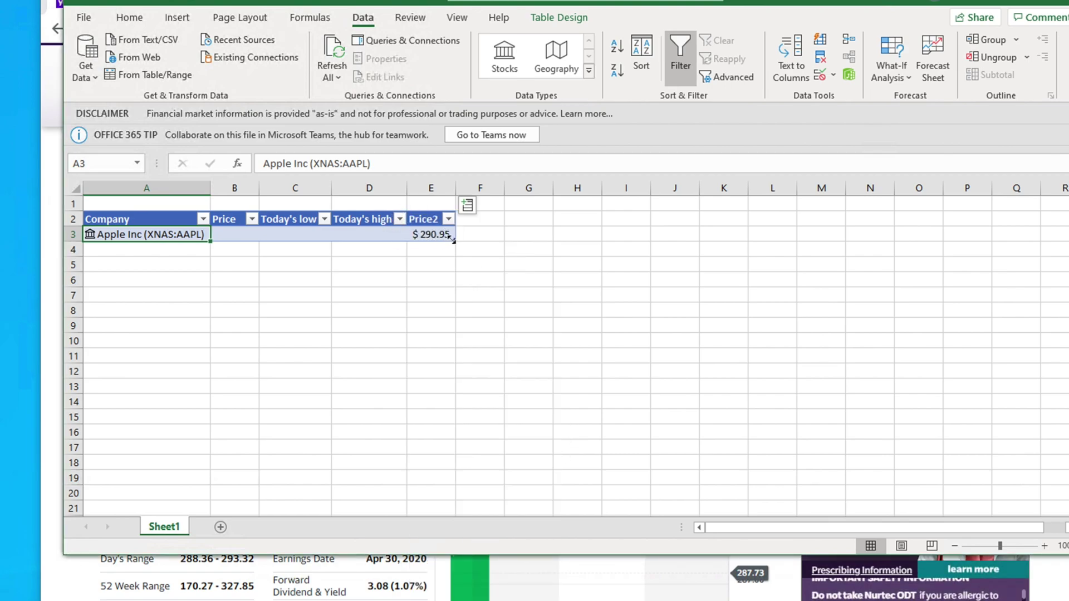
Try extracting the Price field again with the empty Price cell B3 selected.
click(232, 239)
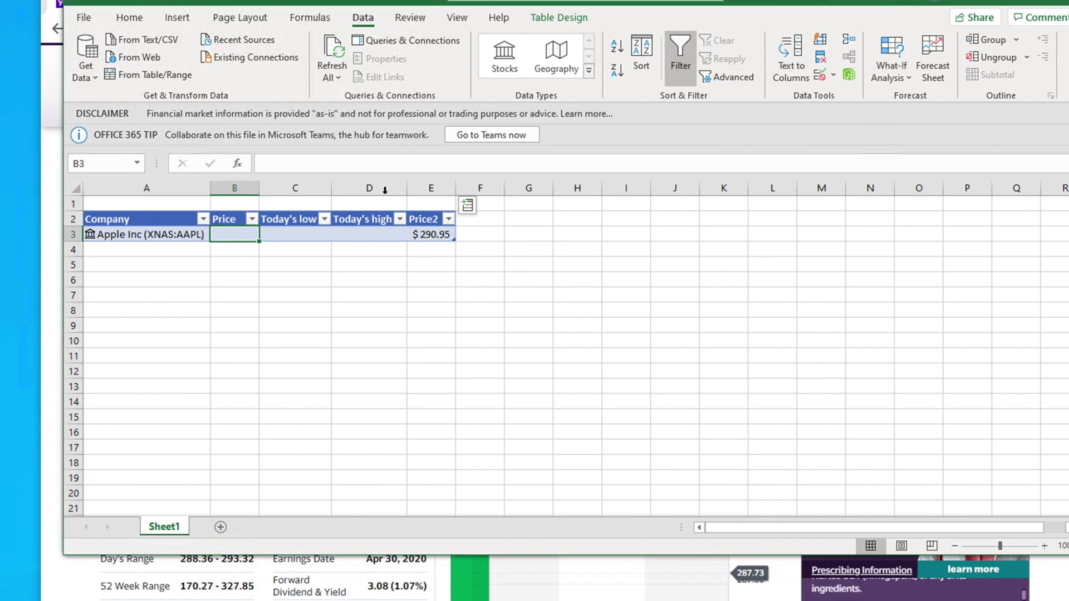
click(468, 207)
scroll(526, 394, down, 2)
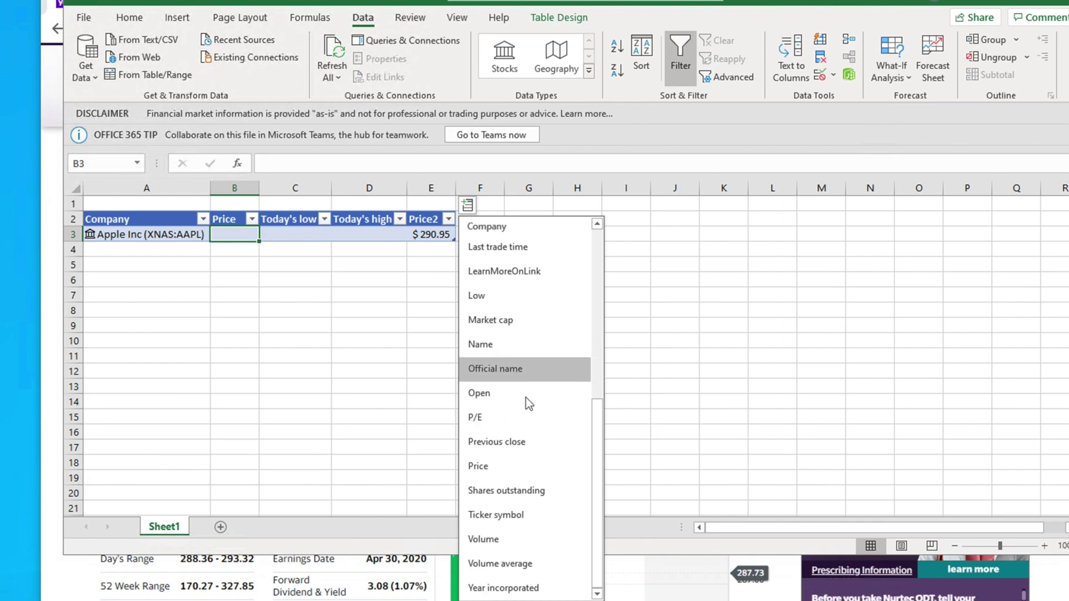
click(502, 534)
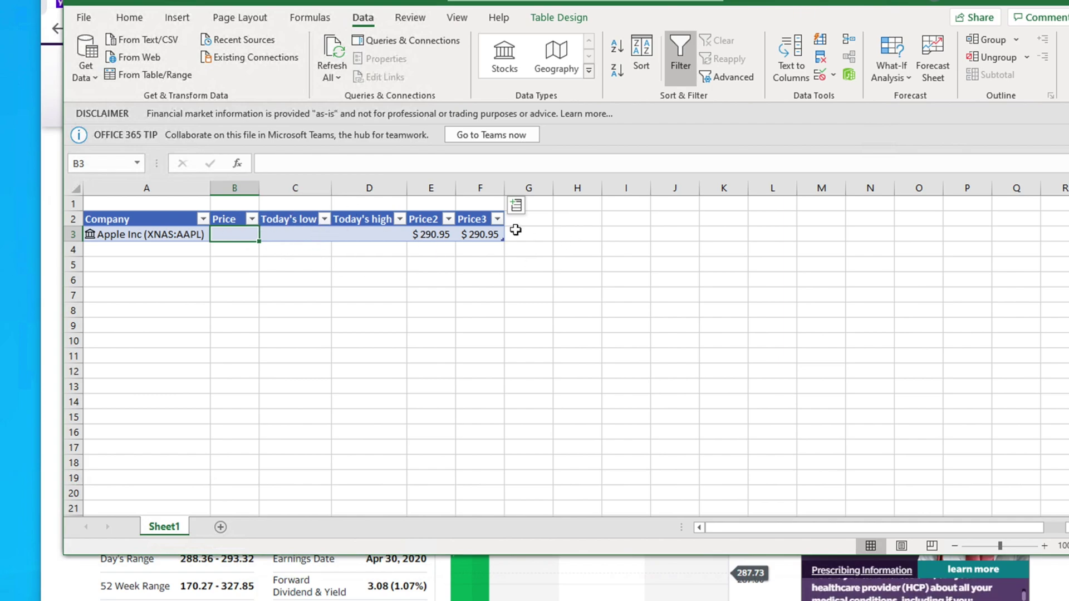
Delete columns C through G, including the Today's low, Today's high and extra price columns.
drag(494, 239, 509, 197)
right_click(410, 187)
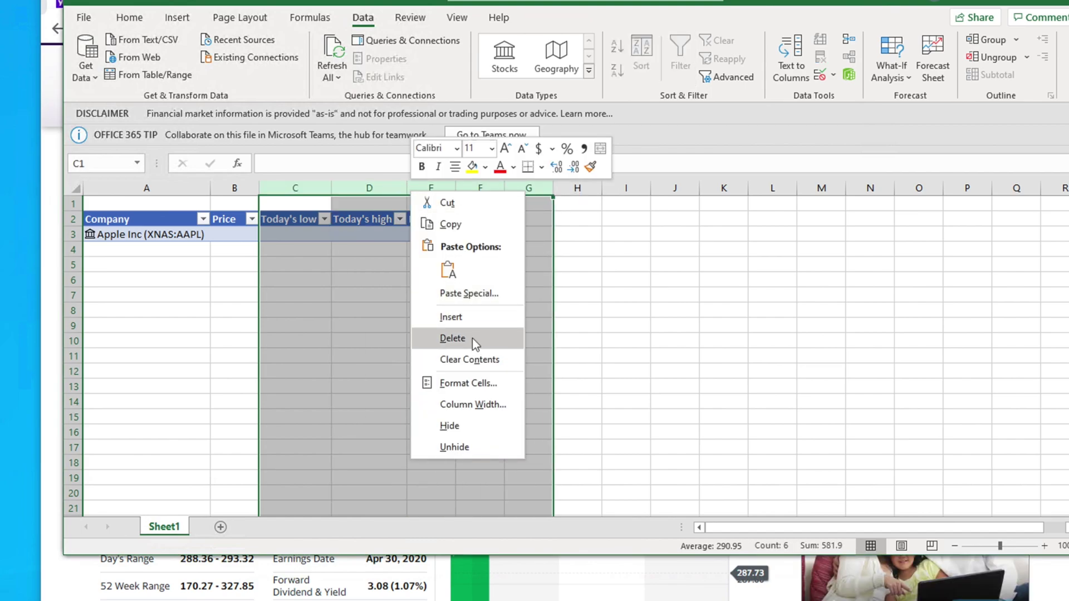
click(452, 339)
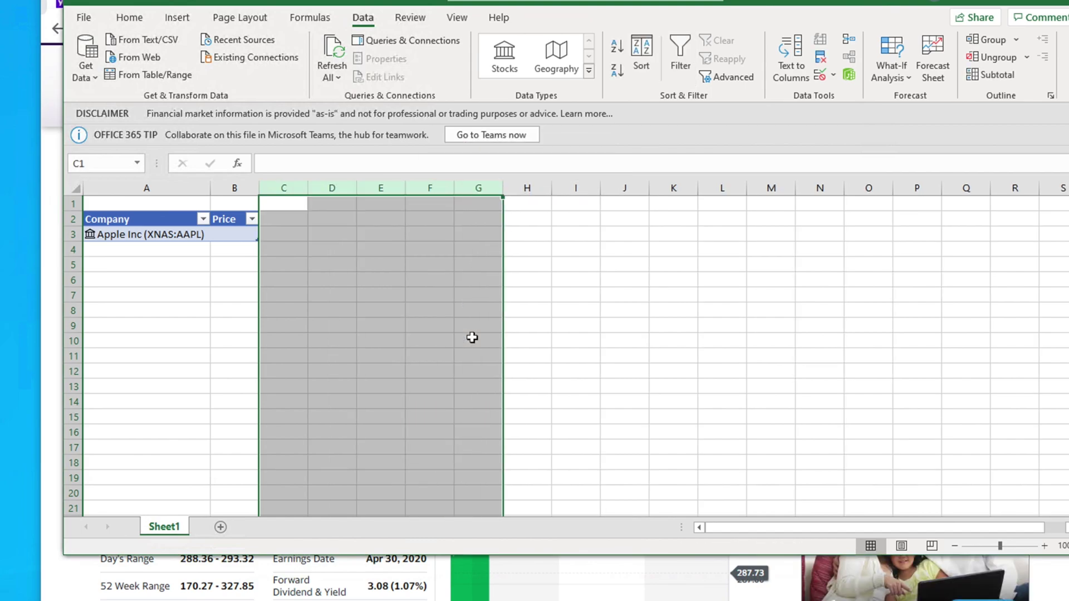
Try once more to extract the Price field into the empty cell B3 of the shortened table.
click(234, 192)
click(220, 238)
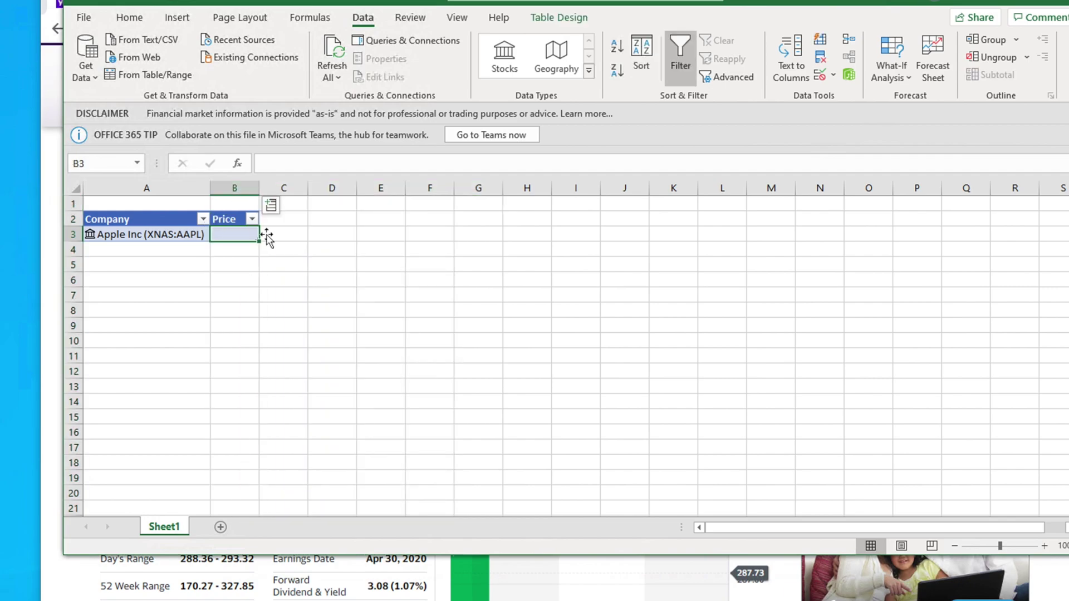
click(271, 207)
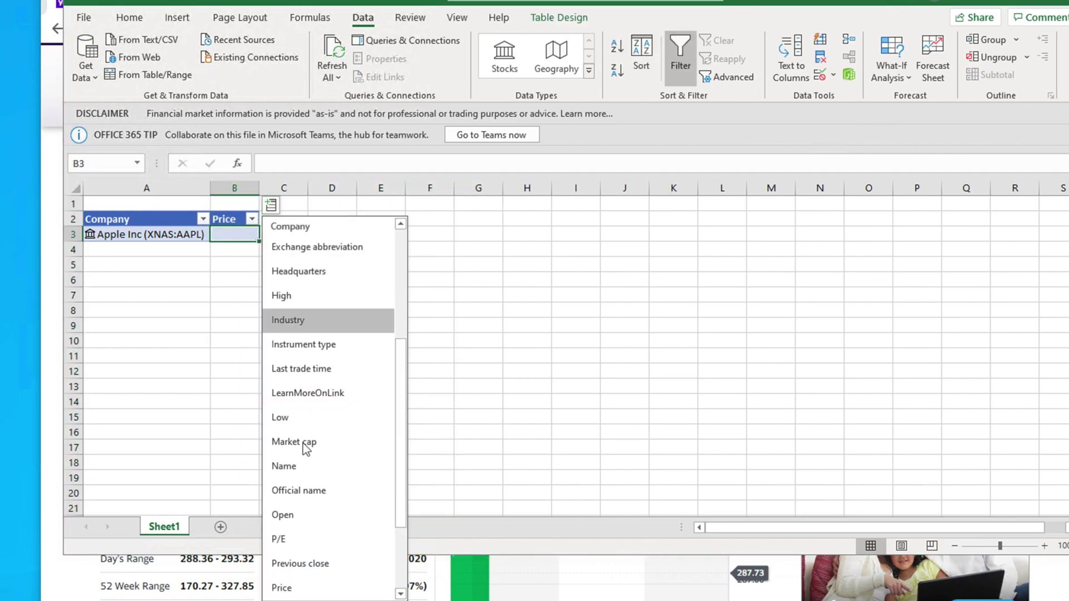
scroll(302, 442, down, 2)
click(289, 468)
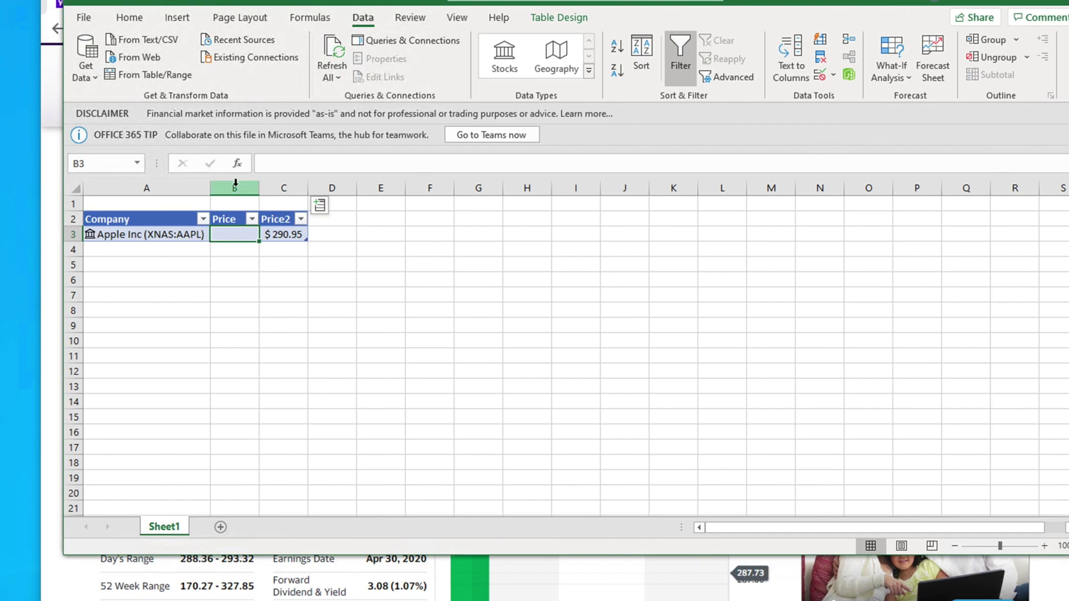
Delete columns B and C so that only the Company column remains in the table.
drag(230, 188, 282, 188)
right_click(283, 188)
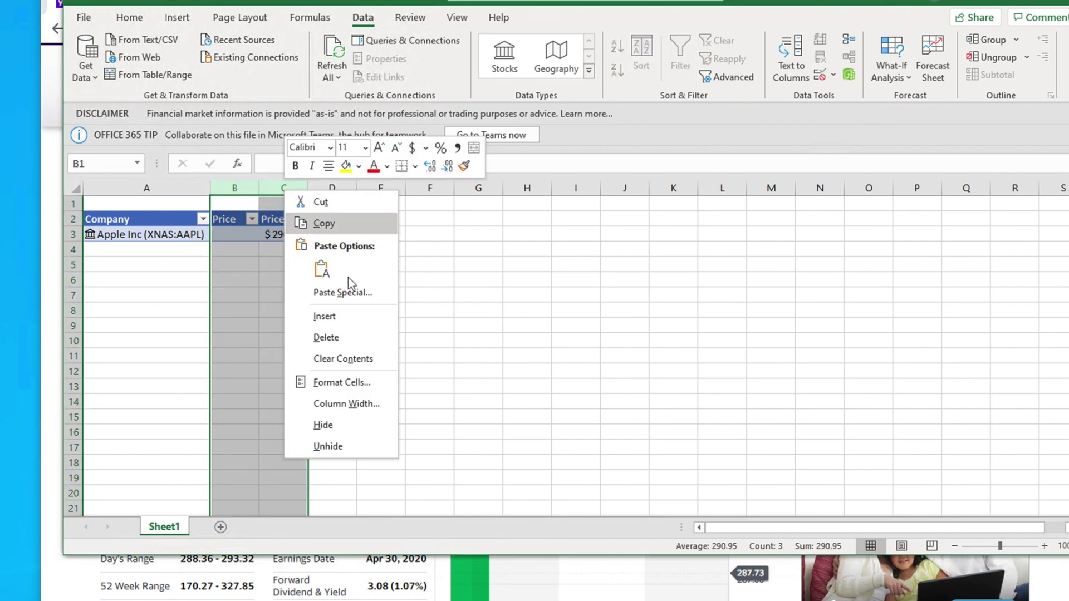
click(328, 337)
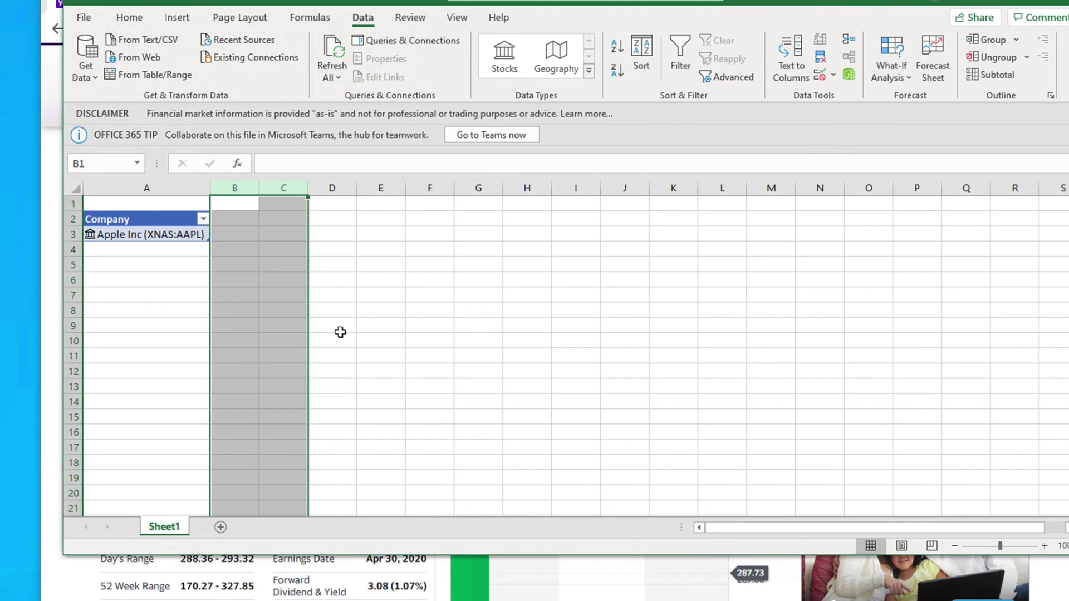
Add the Price field from the Apple entry in A3 as a table column and compare it with the Yahoo Finance quote.
click(192, 236)
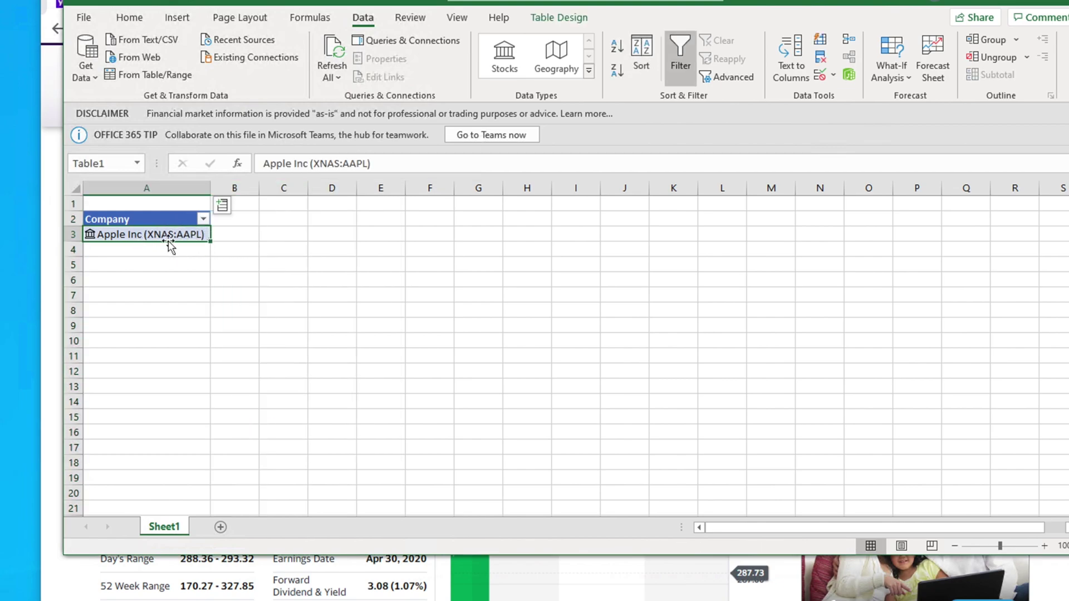
click(223, 207)
drag(350, 357, 353, 420)
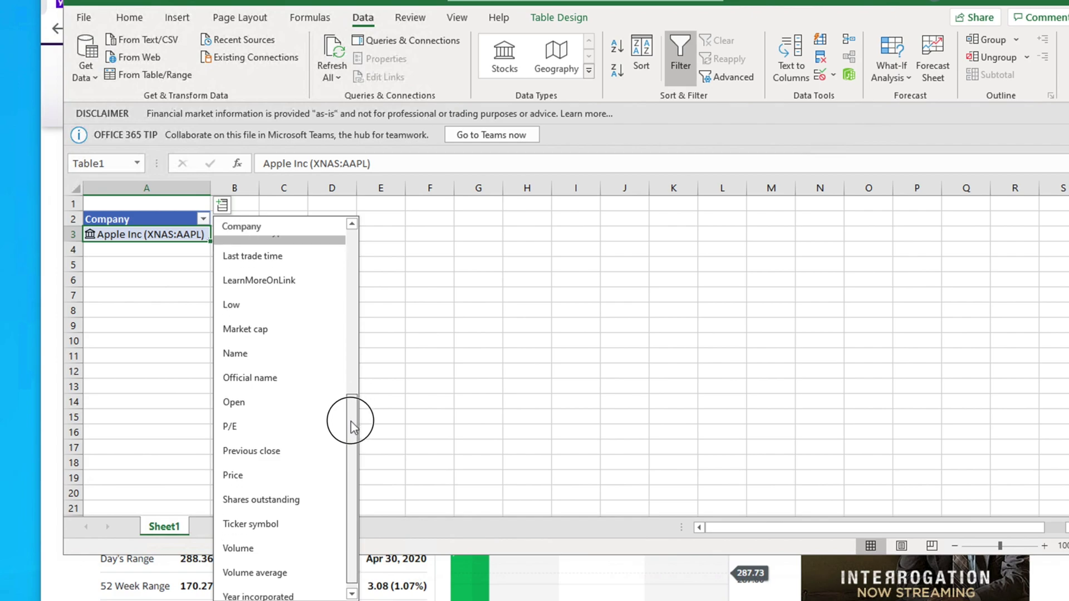
click(234, 466)
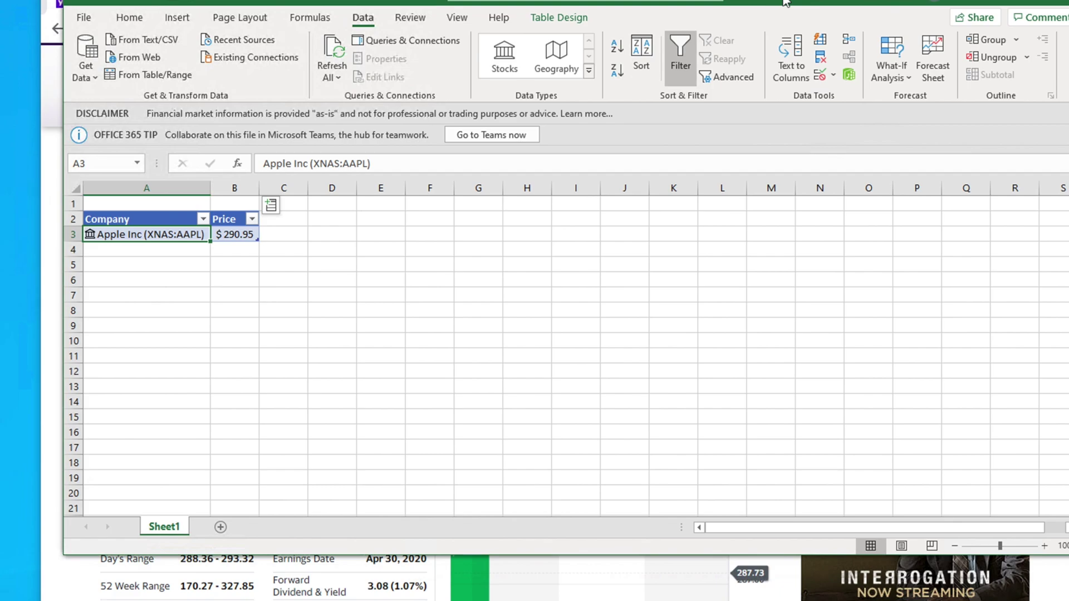
drag(785, 3, 1017, 69)
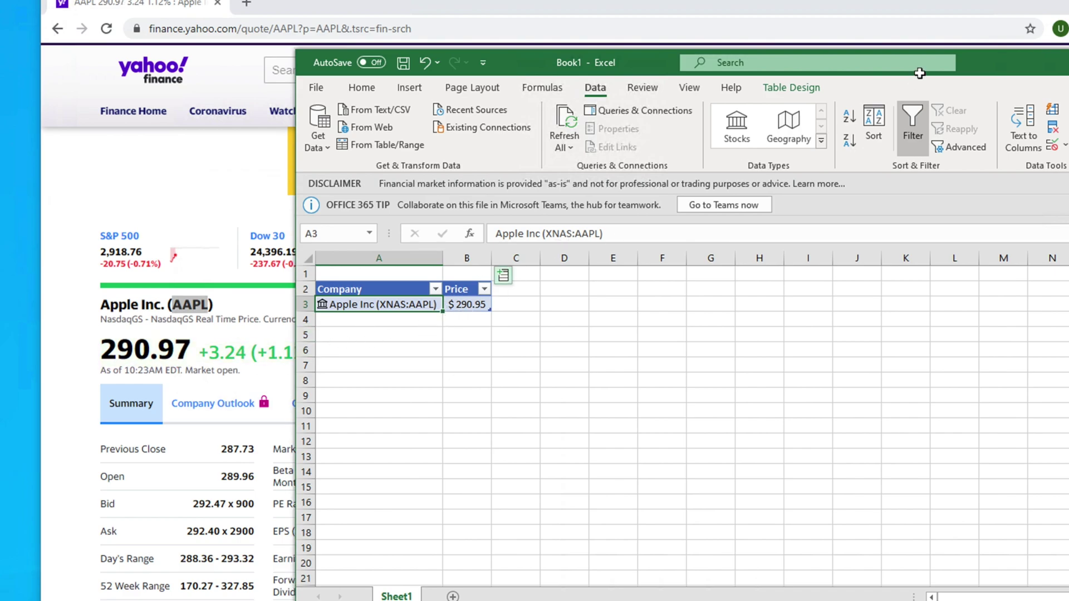
drag(910, 56, 794, 46)
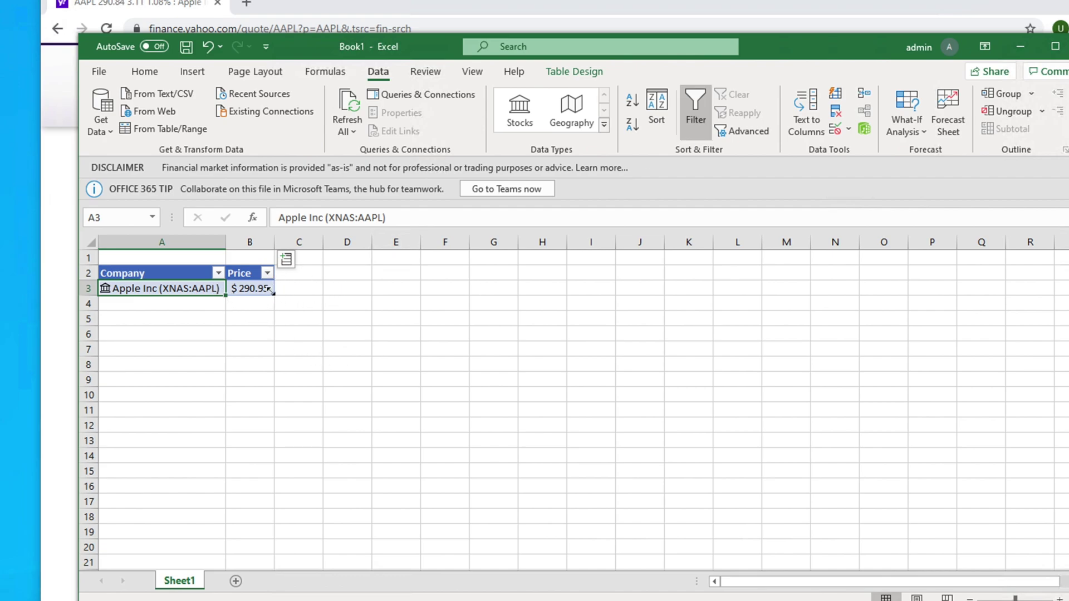
Add the Open field to the table and move the workbook window aside to compare it with the Yahoo Finance page.
click(287, 262)
drag(418, 413, 414, 485)
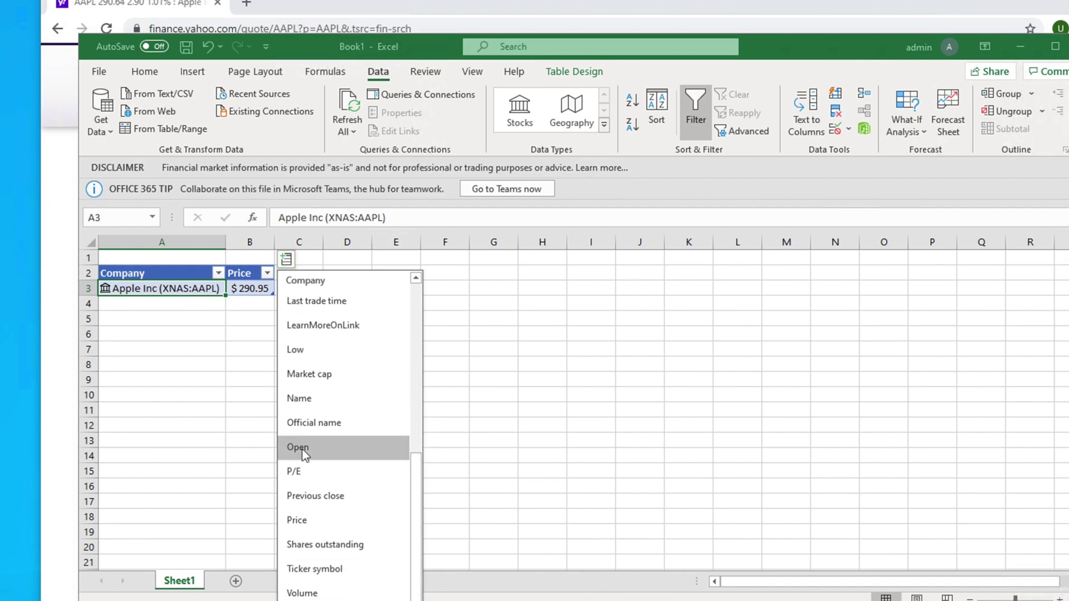
click(325, 451)
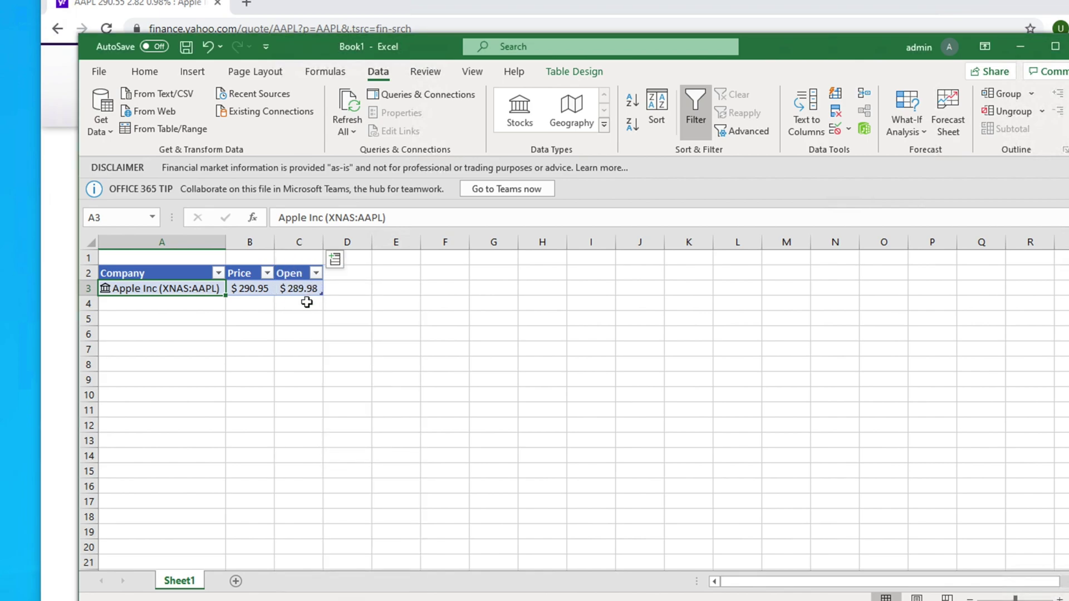
drag(768, 56, 1060, 45)
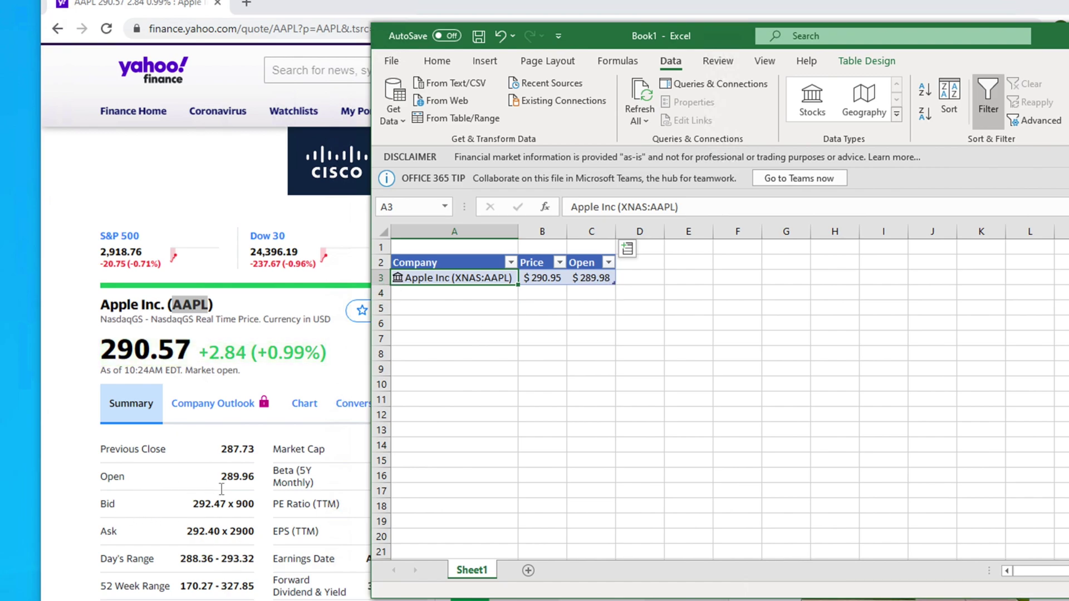
Highlight Apple's Open value on the Yahoo Finance page, then return to the Excel workbook and move its window over the page.
drag(221, 478, 258, 480)
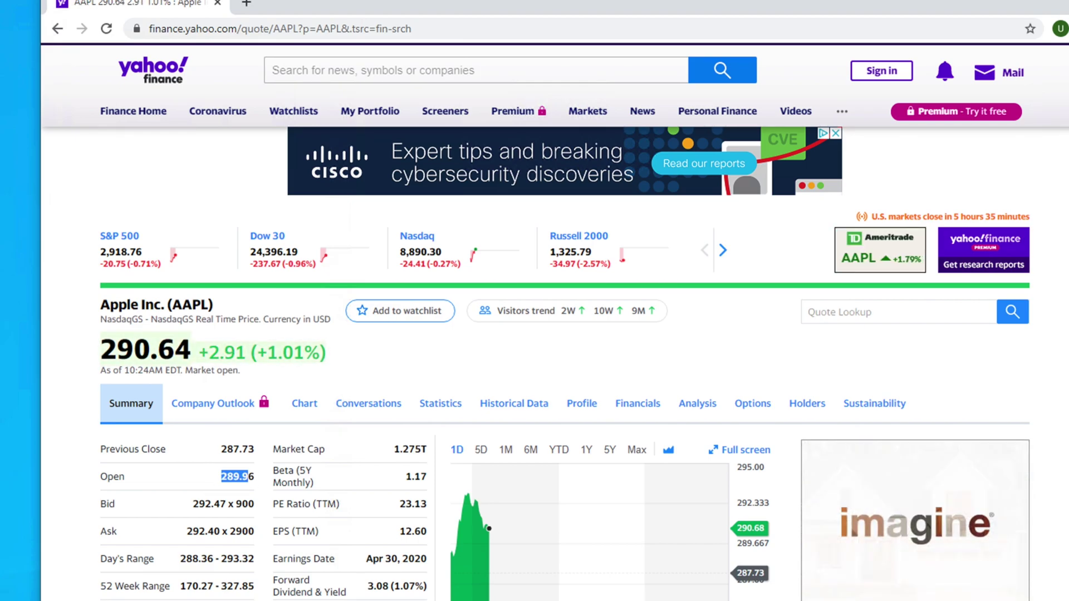
key(alt+Tab)
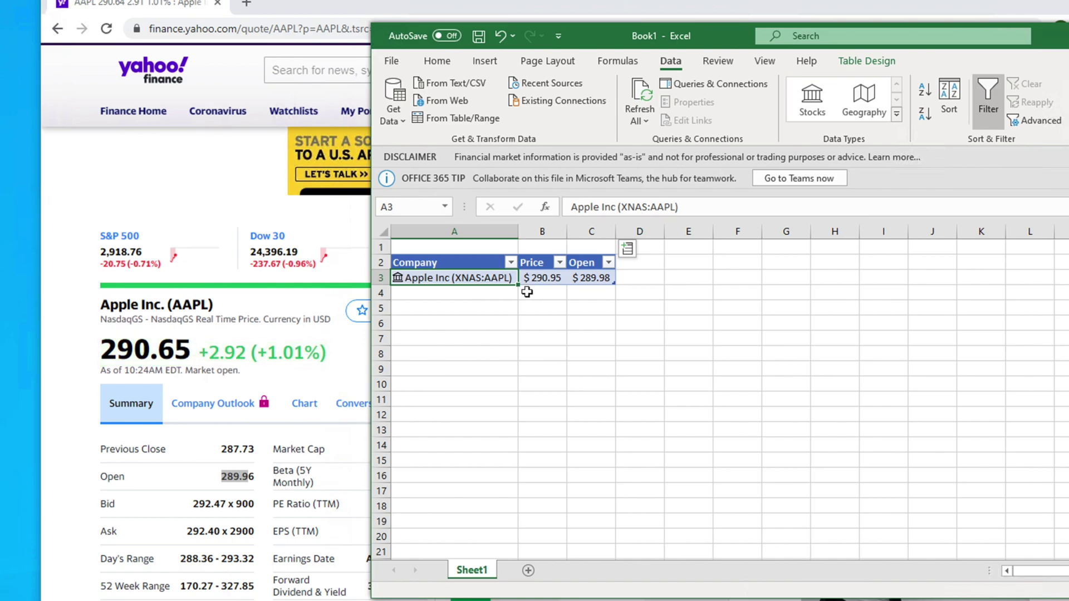
drag(1064, 37, 887, 79)
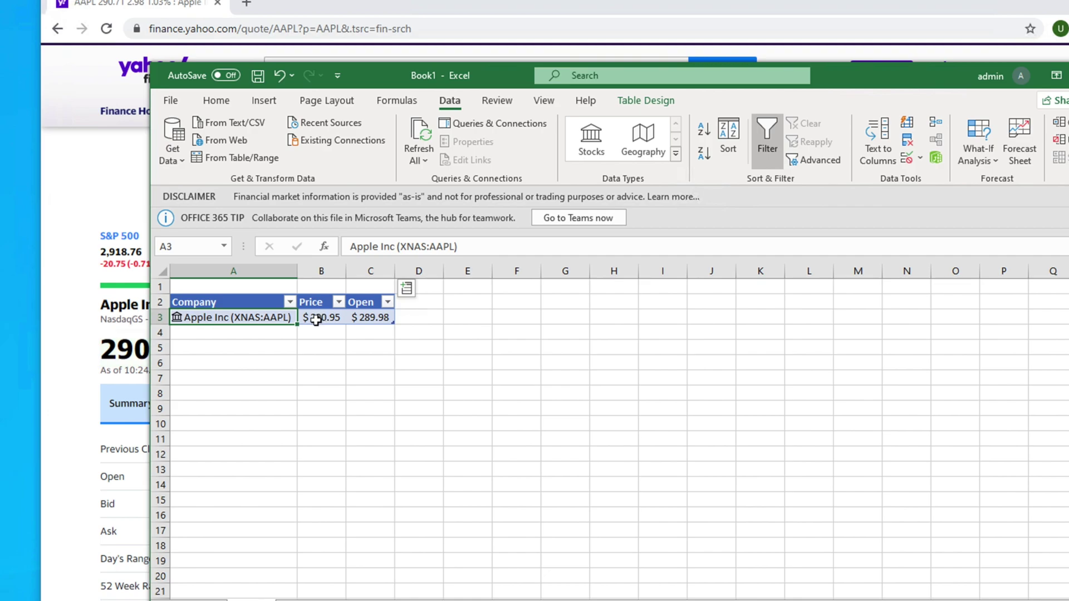
Rename the Open header in C2 to "Opening Price" and widen column C to fit it.
double_click(371, 305)
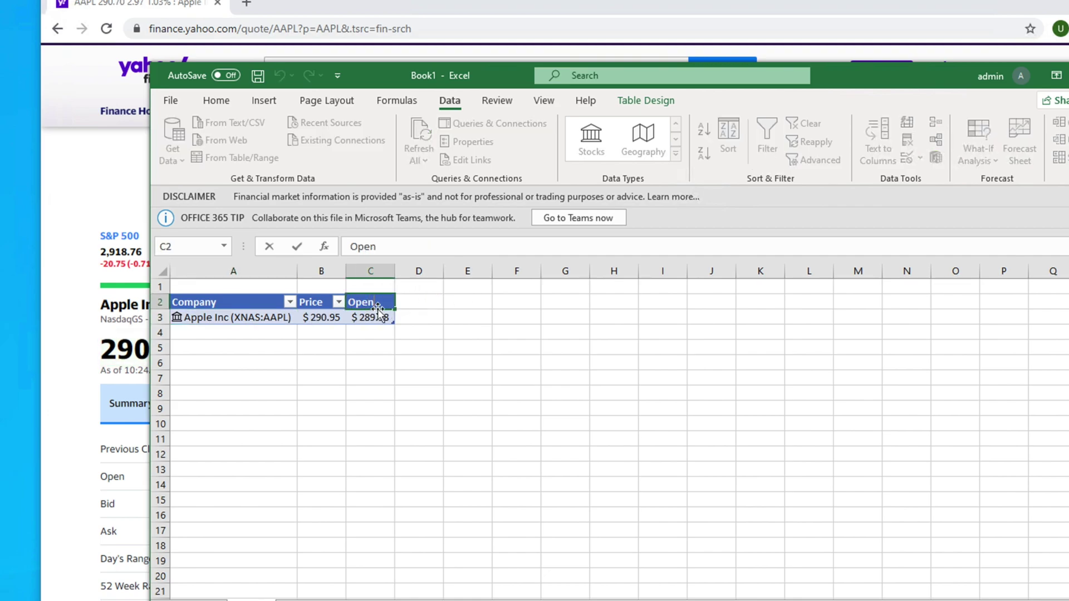
click(388, 246)
text(ing)
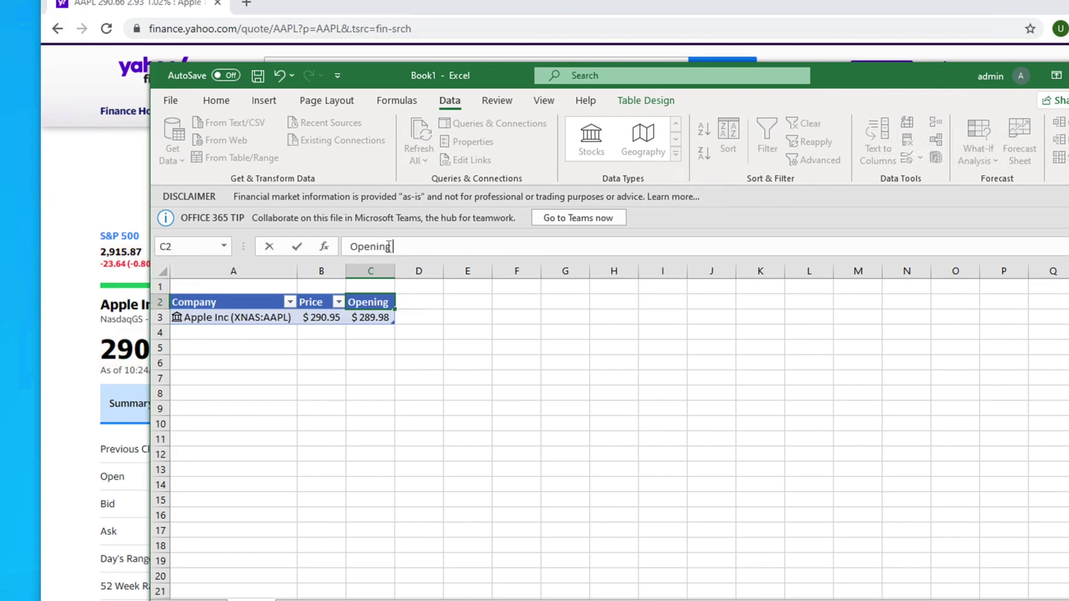
text( Price)
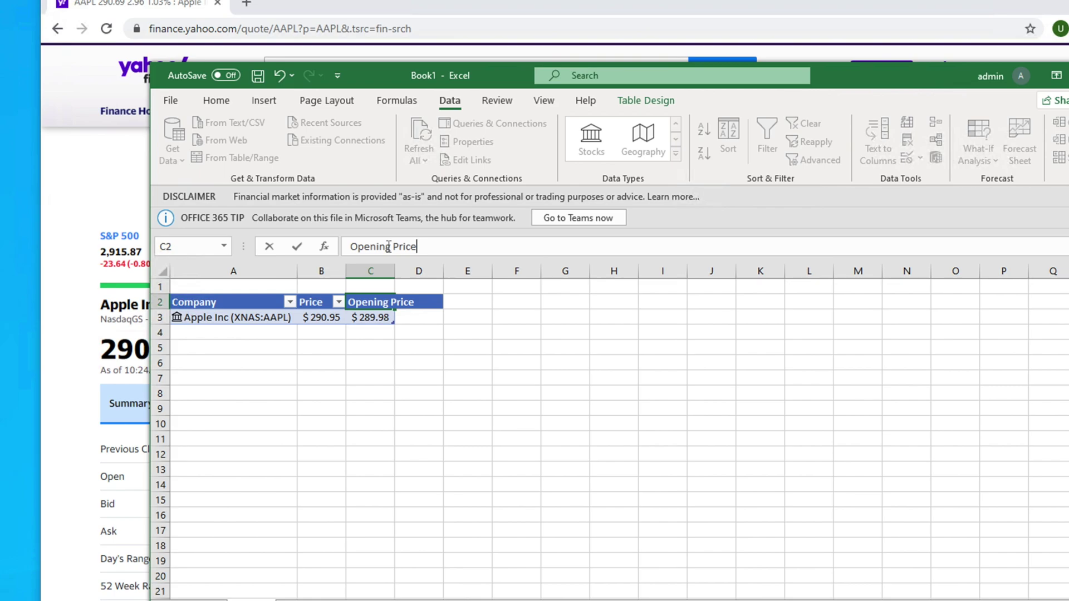
key(Return)
drag(395, 266, 395, 265)
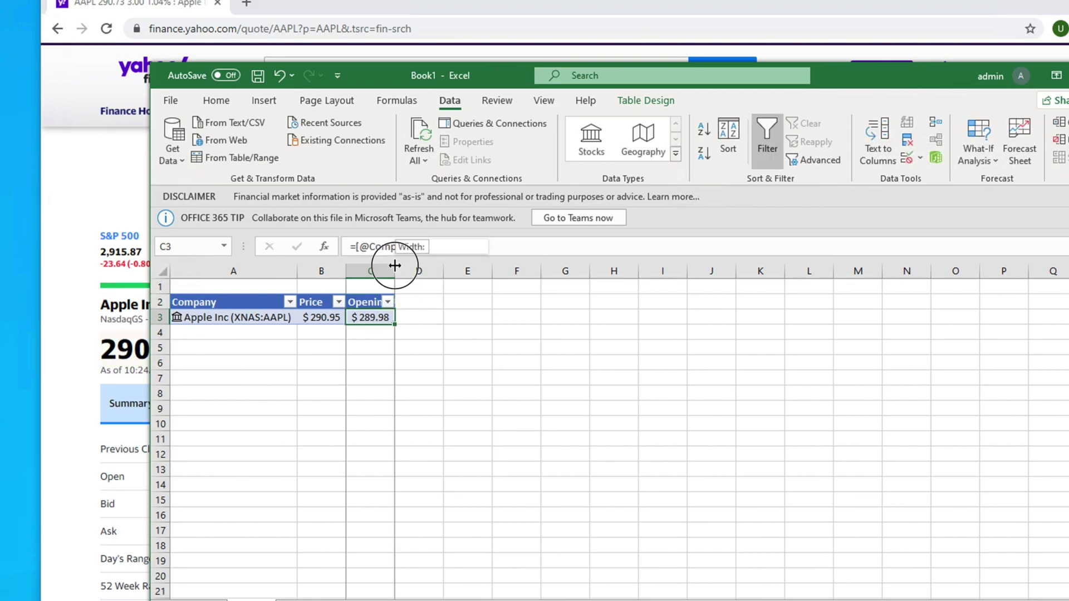
double_click(395, 265)
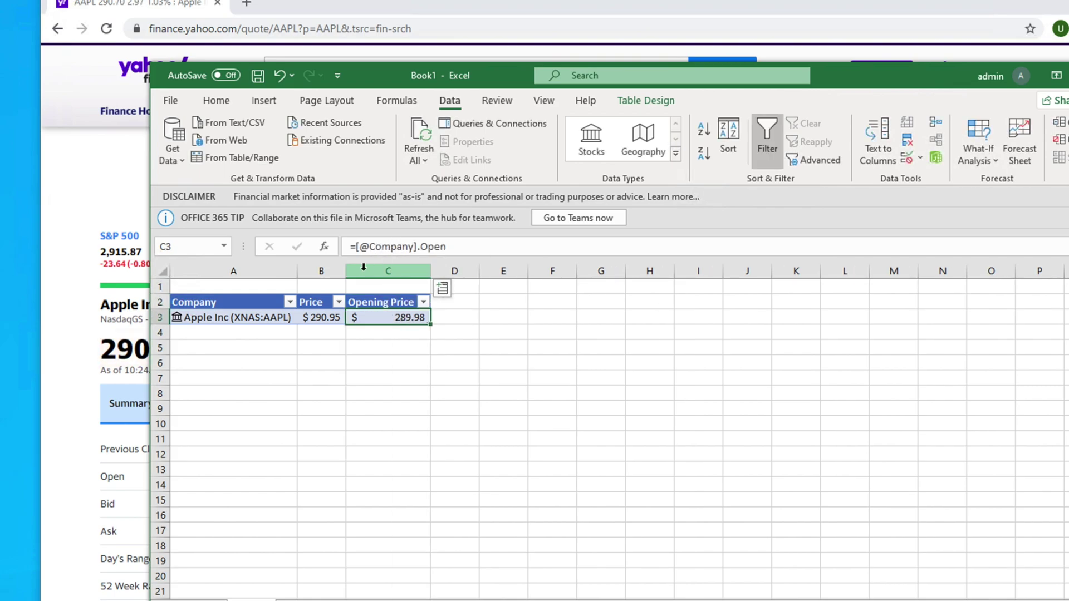
Add the High field from the Apple entry as a table column after Opening Price.
click(453, 316)
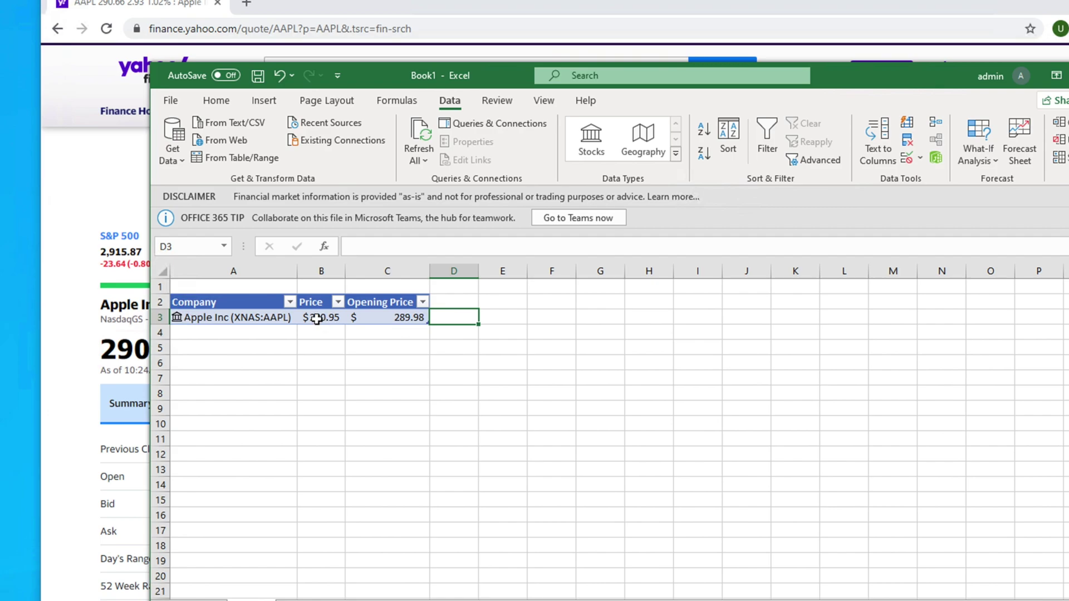
click(398, 318)
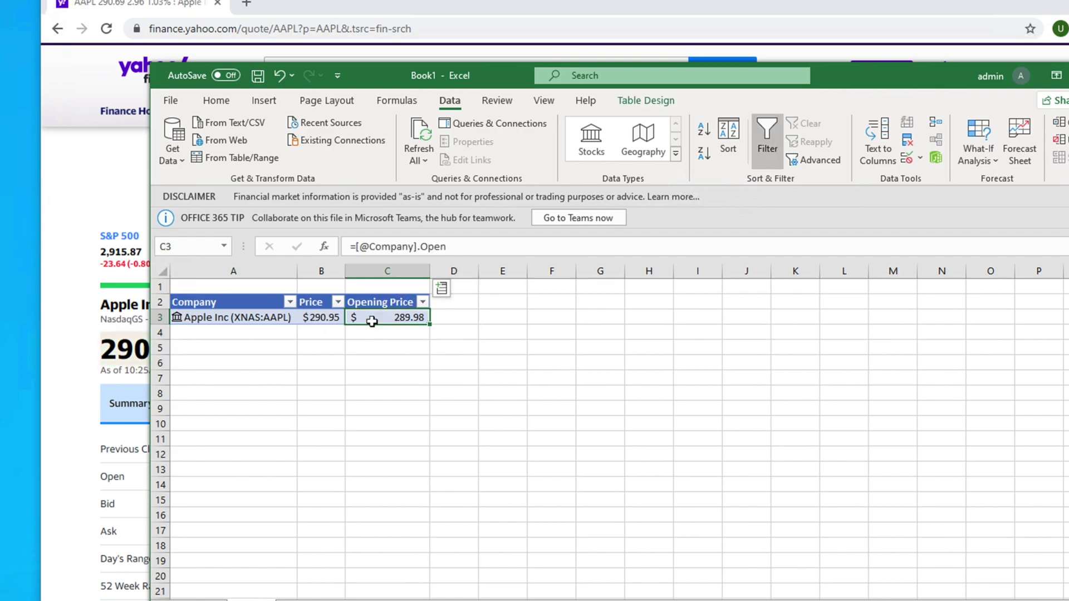
click(443, 290)
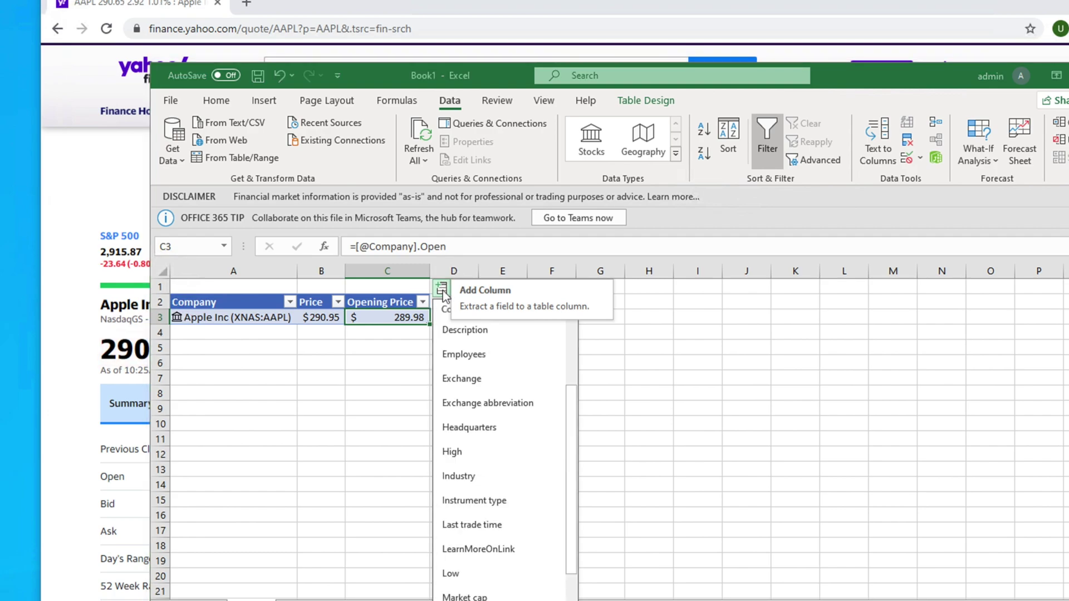
drag(567, 429, 574, 332)
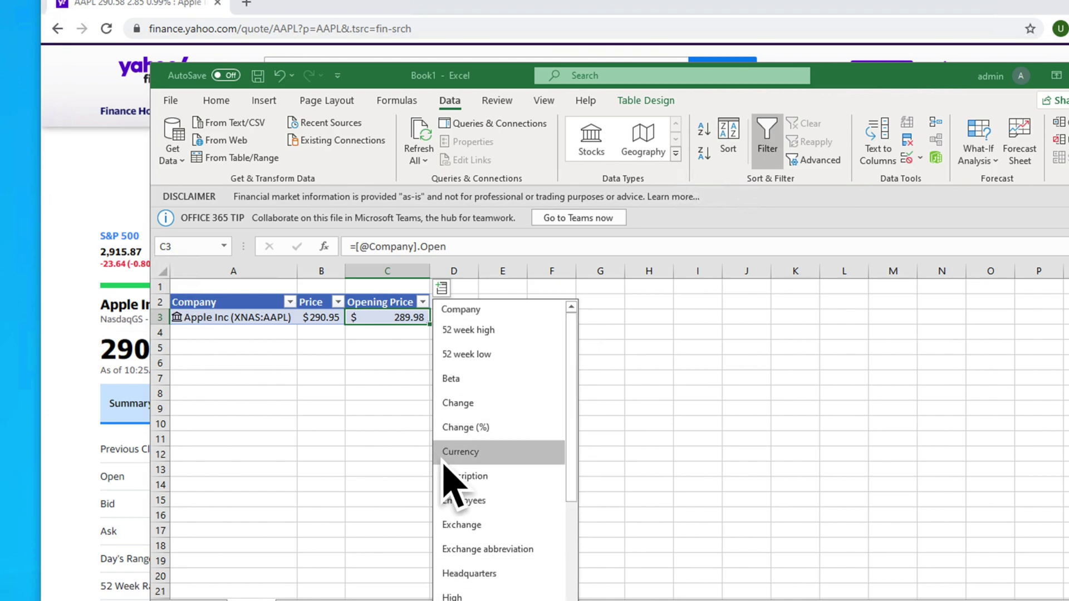
click(471, 597)
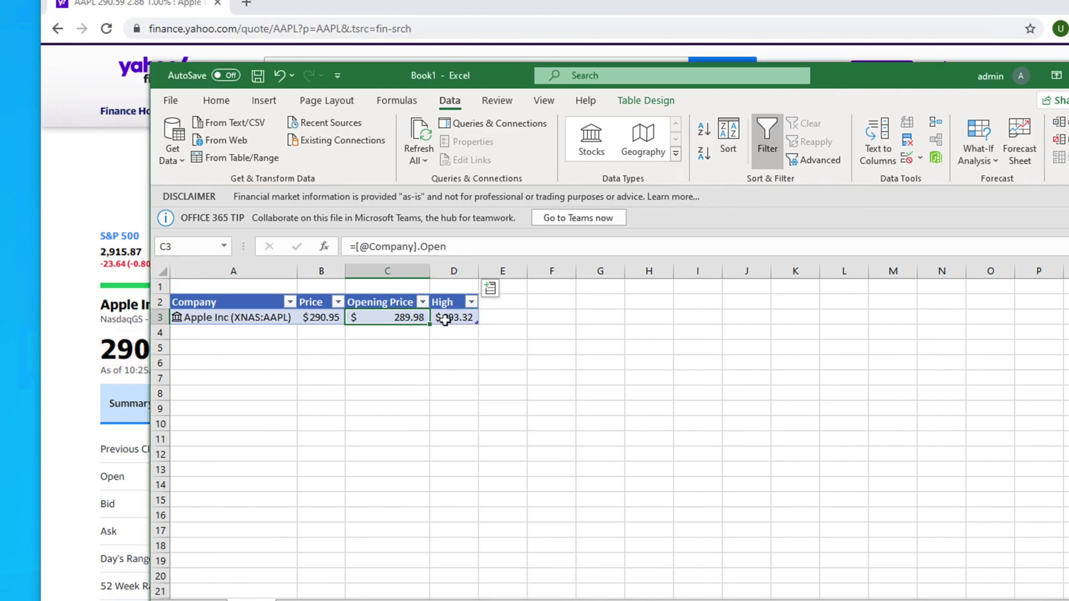
Add the Low field from the Apple entry as a table column after High.
click(503, 304)
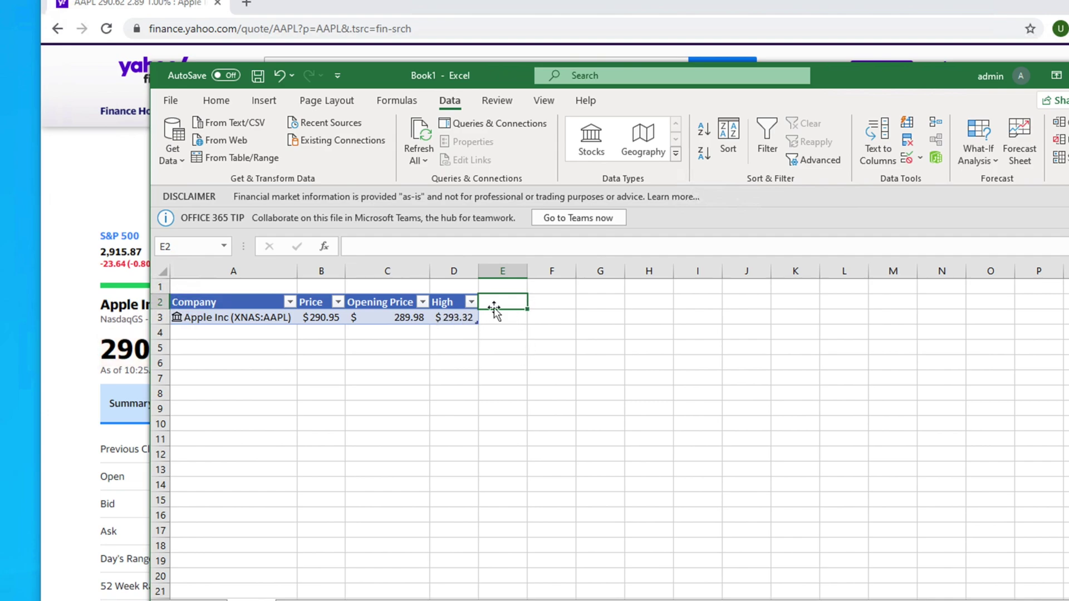
click(456, 321)
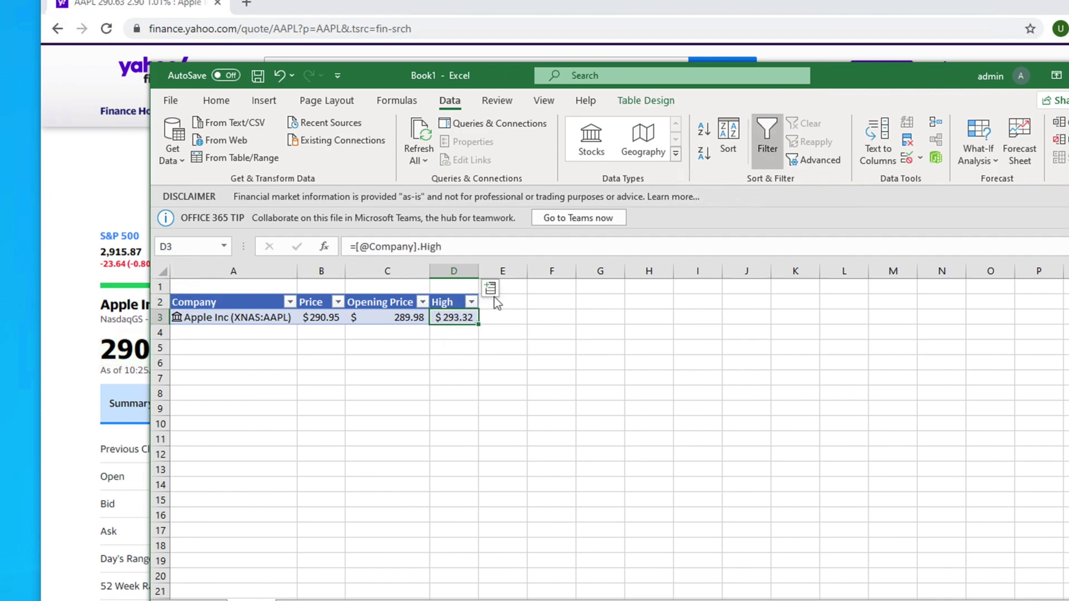
click(490, 290)
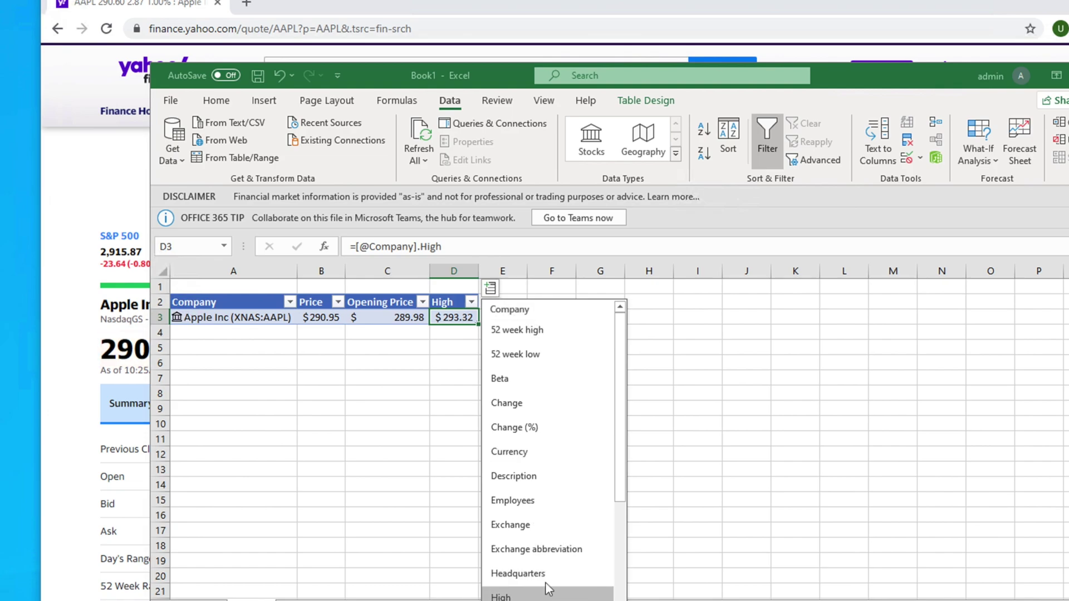
scroll(548, 577, down, 3)
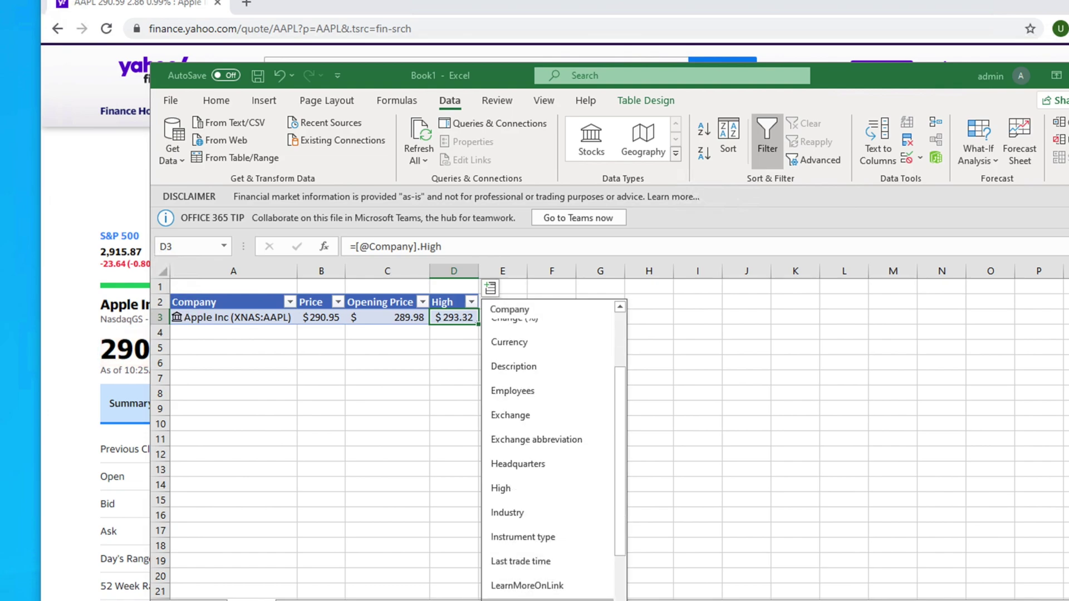
click(543, 384)
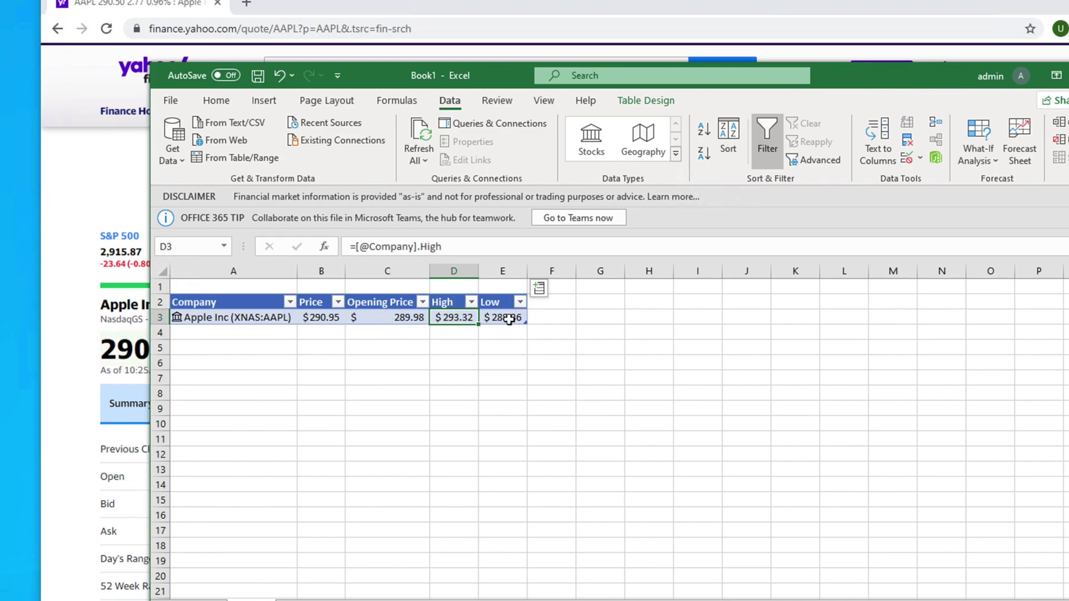
Move the workbook aside to compare the table's High, Low, Price and Opening Price with Yahoo Finance, and move it back.
drag(843, 70, 1066, 89)
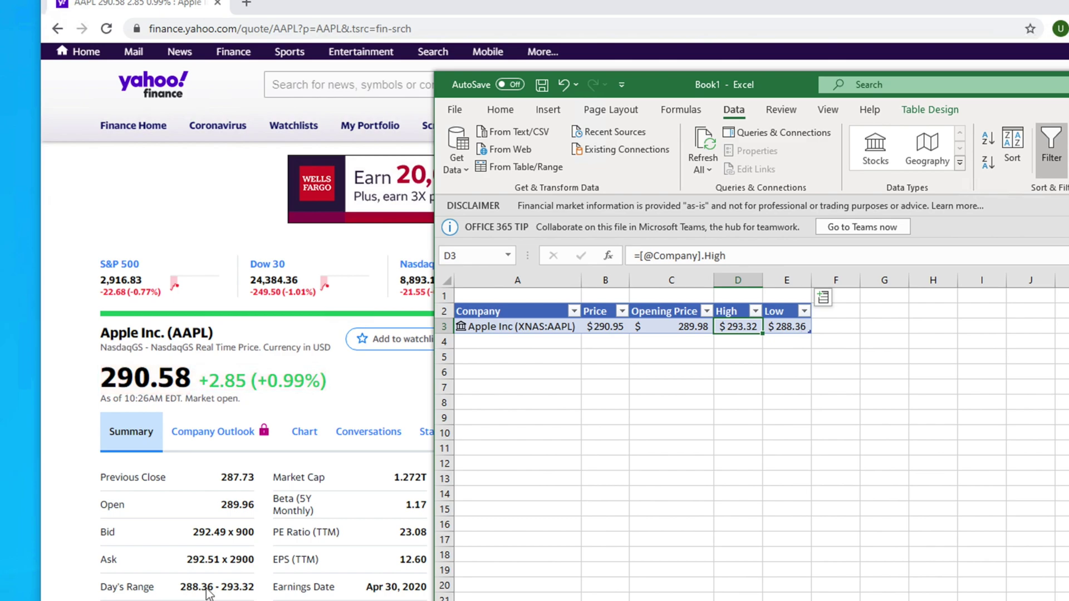
click(609, 331)
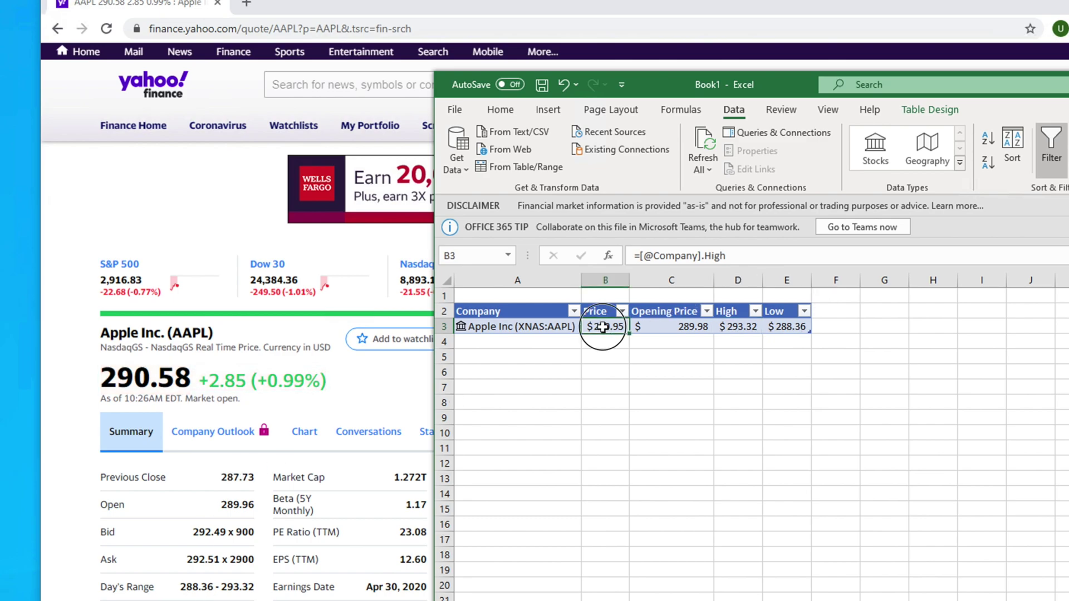
click(635, 330)
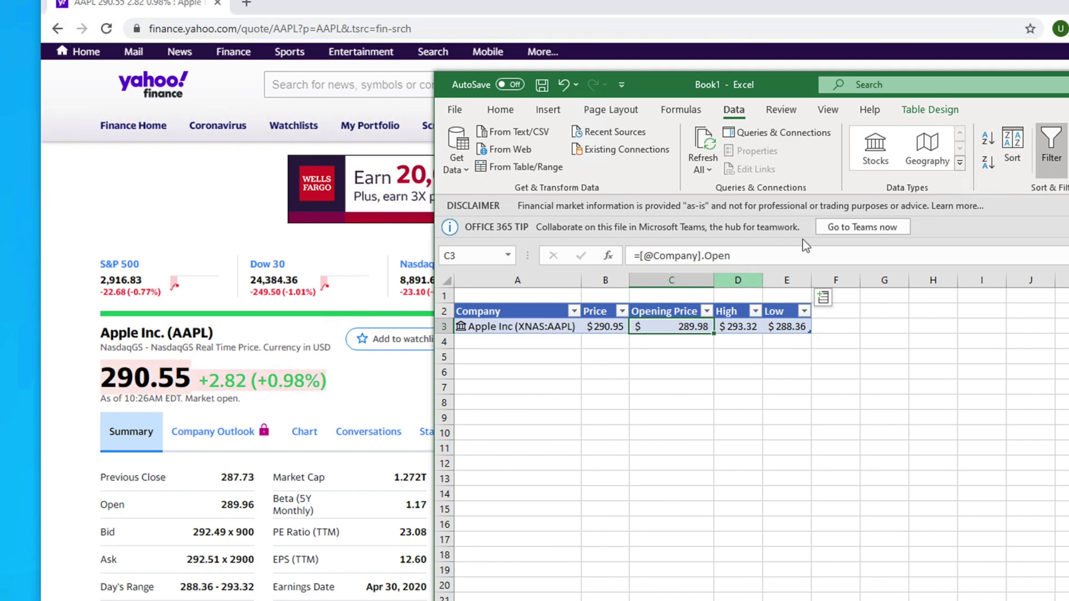
drag(987, 102, 811, 95)
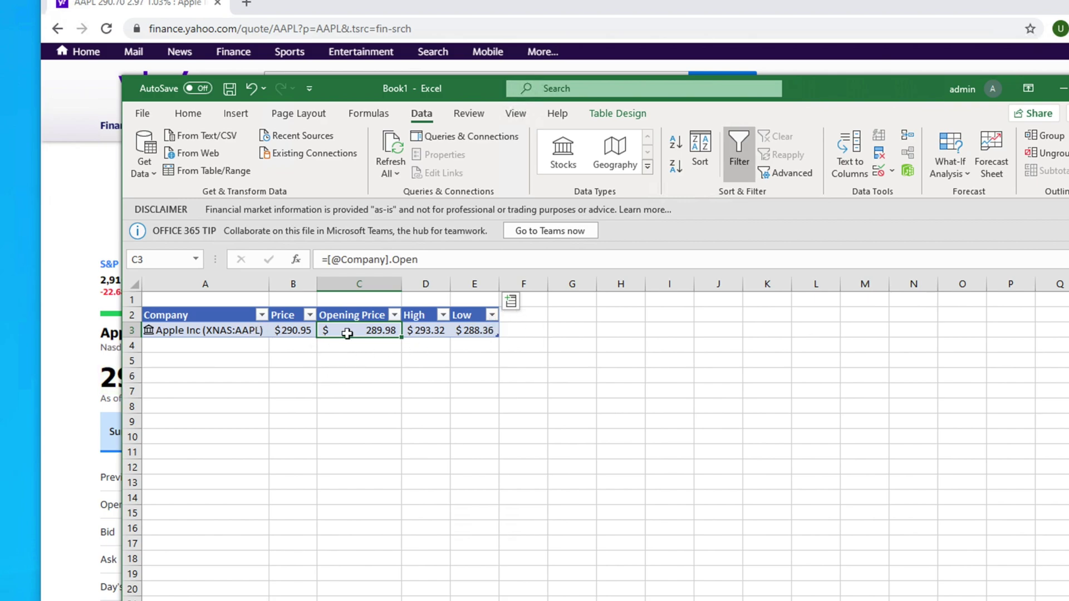
Add the Change field from the Apple entry as a table column after Low.
click(472, 330)
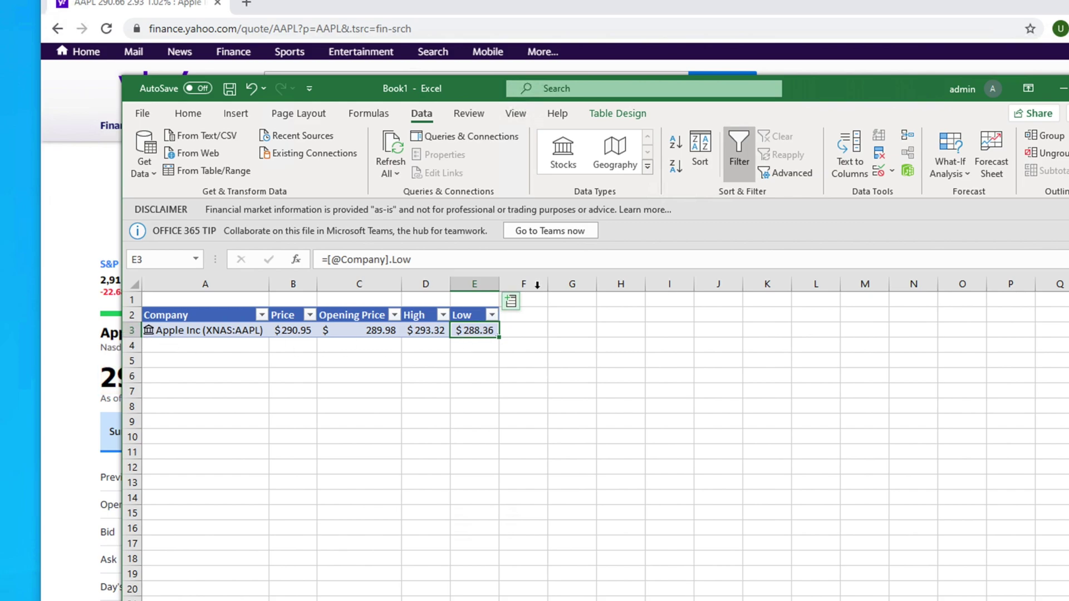
click(511, 304)
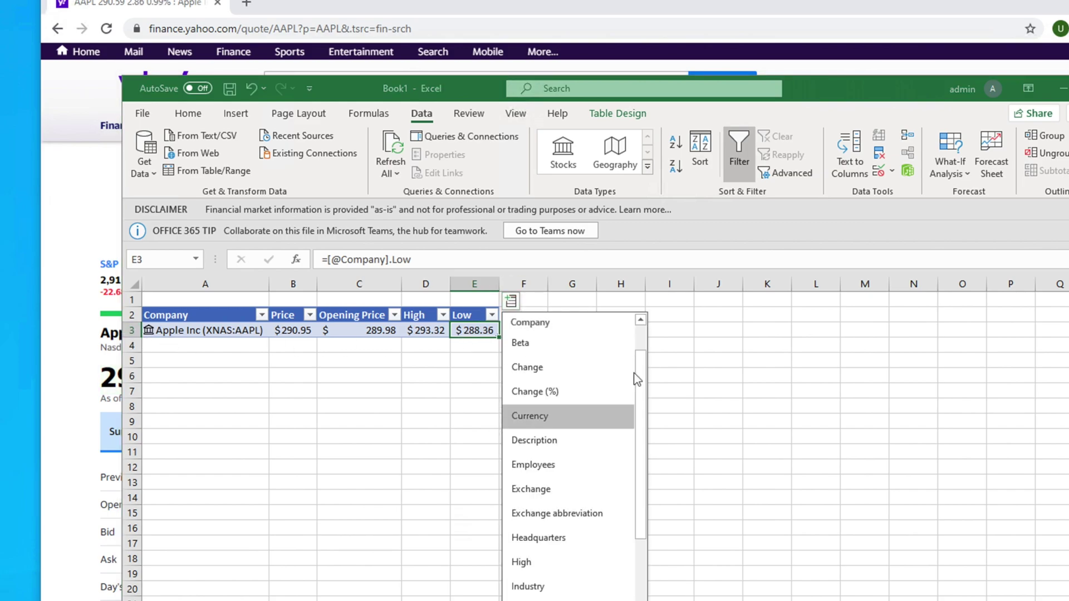
drag(639, 445, 649, 275)
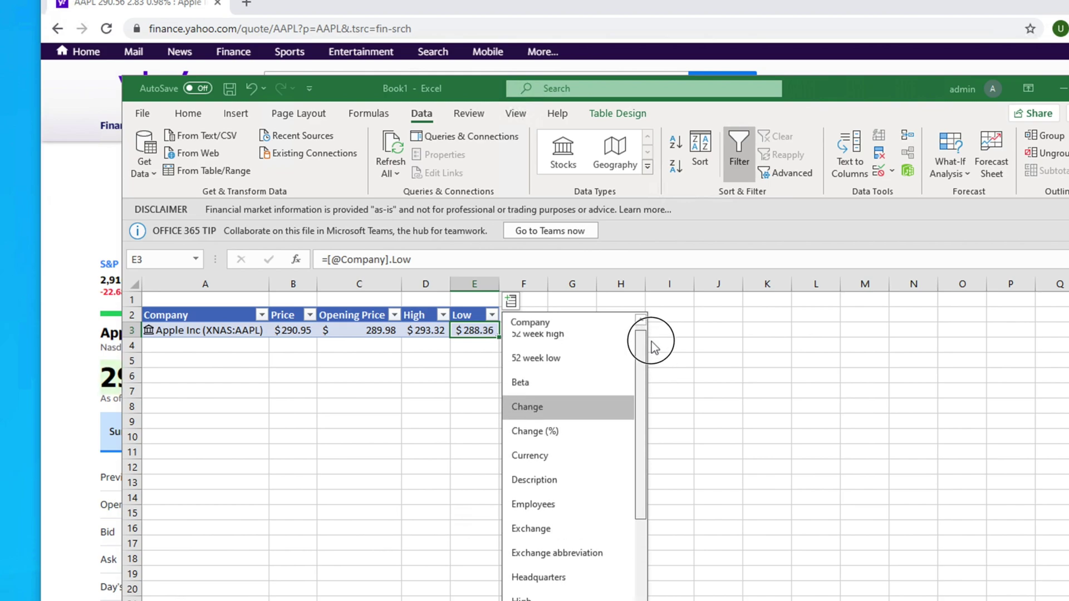
click(528, 431)
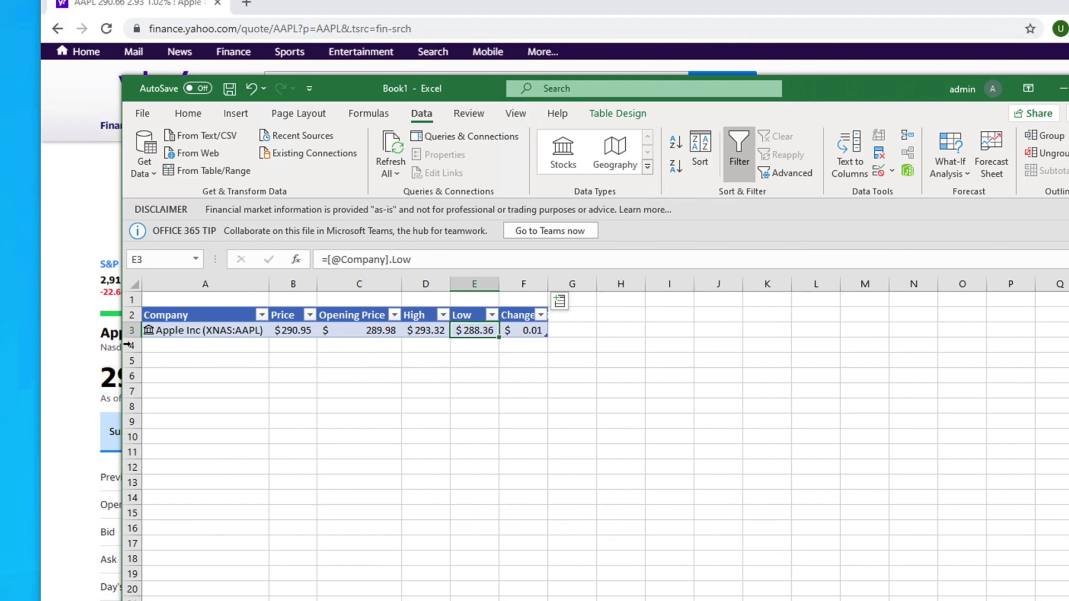
Delete column F containing the Change field from the sheet.
click(532, 279)
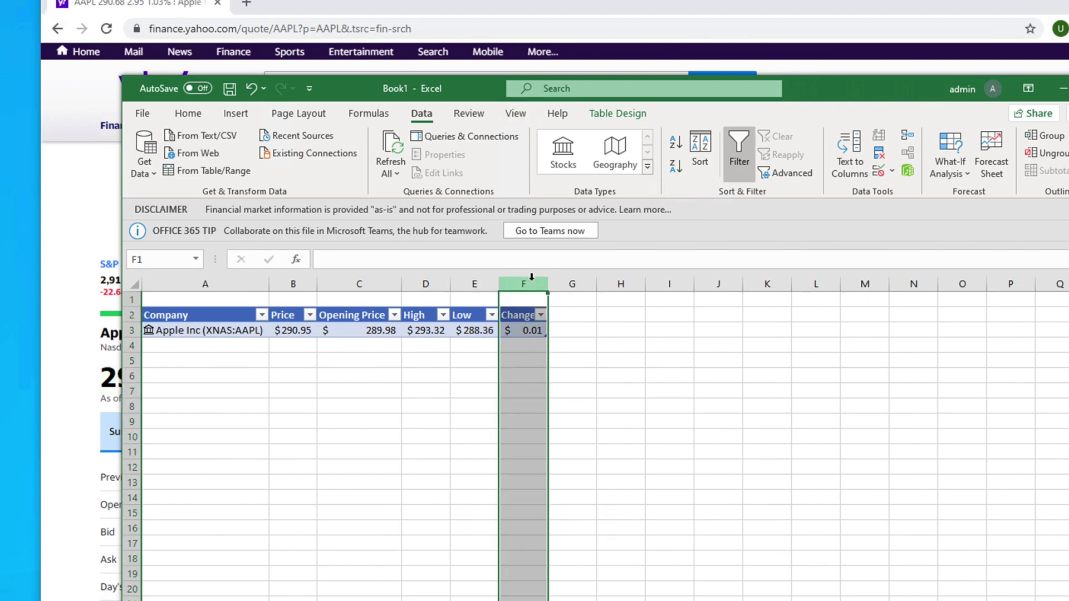
right_click(532, 278)
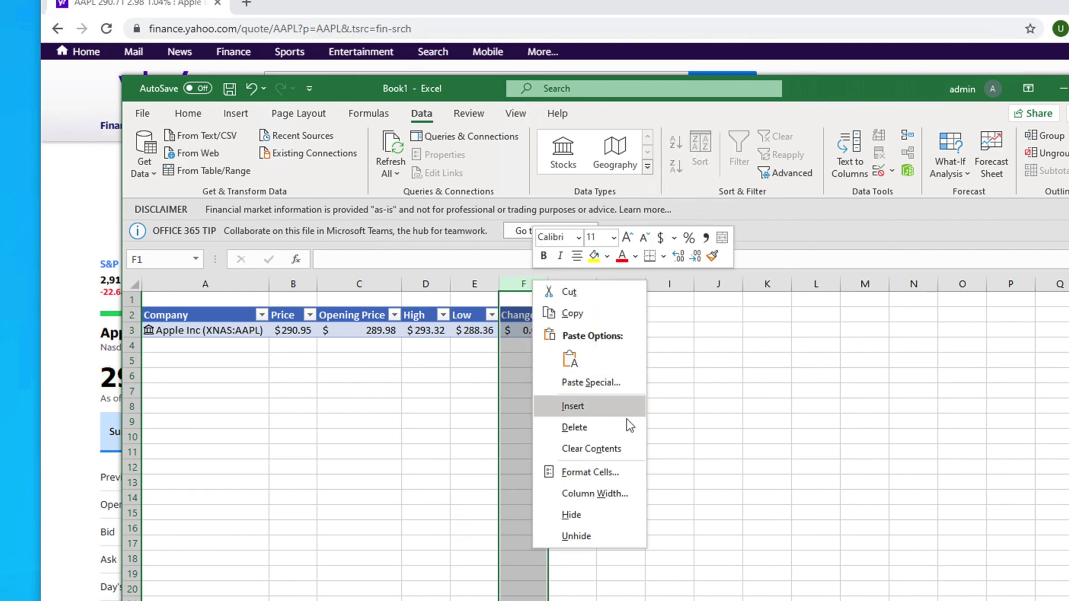
click(574, 427)
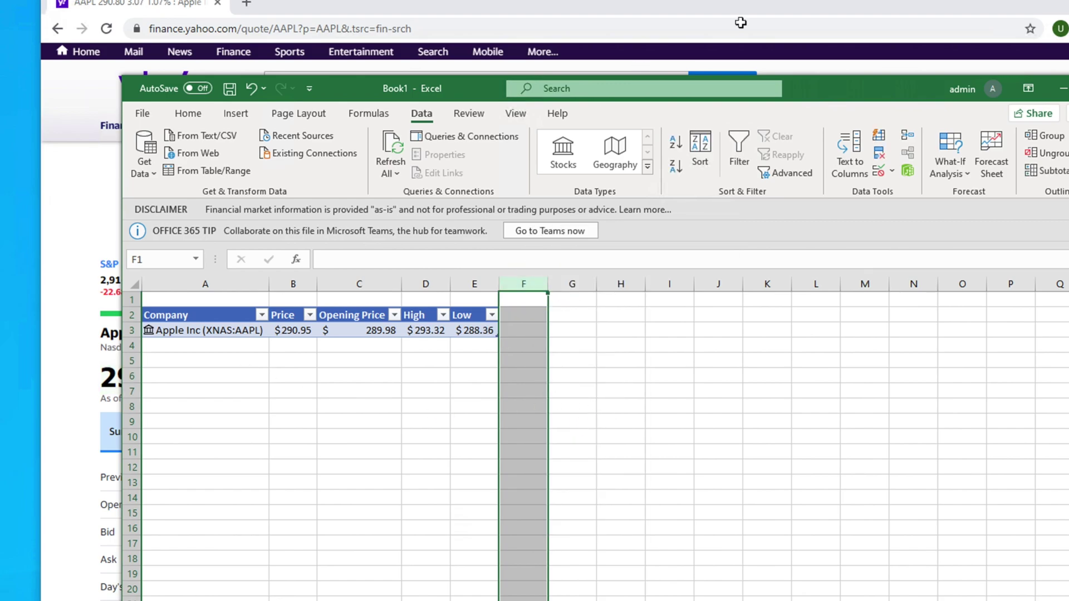
Switch to Yahoo Finance in the browser, search for "amaz" and open the Amazon.com, Inc. (AMZN) quote.
drag(819, 93, 956, 63)
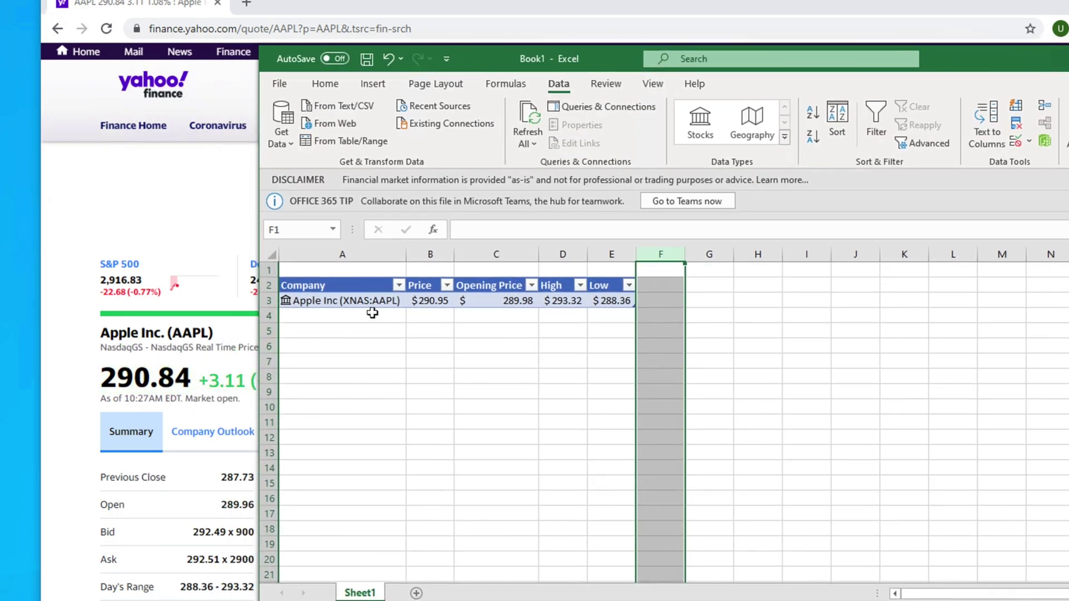
click(88, 285)
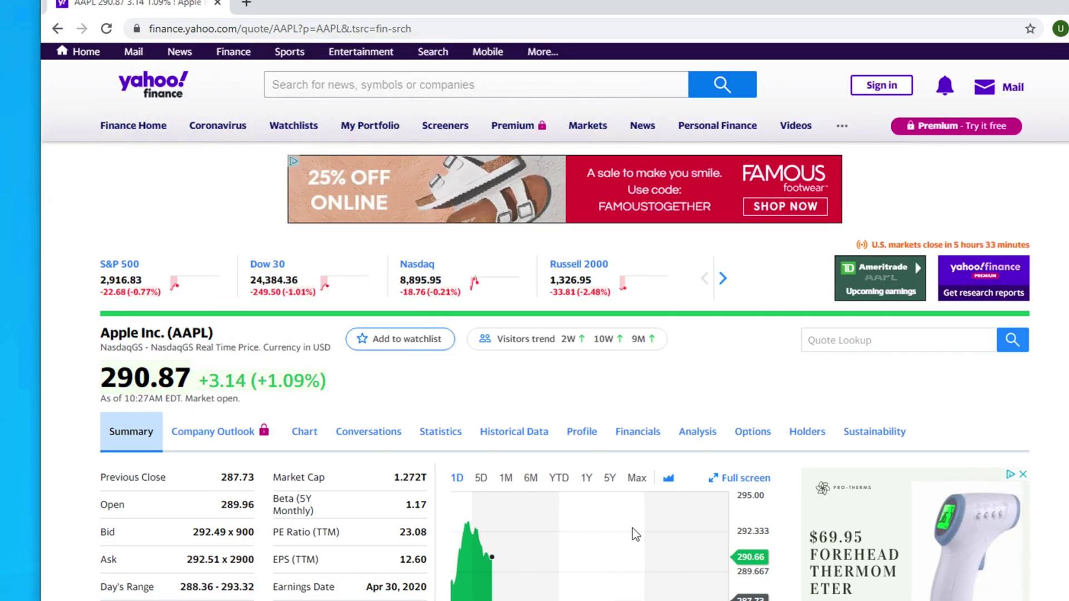
scroll(616, 520, down, 4)
scroll(563, 276, up, 4)
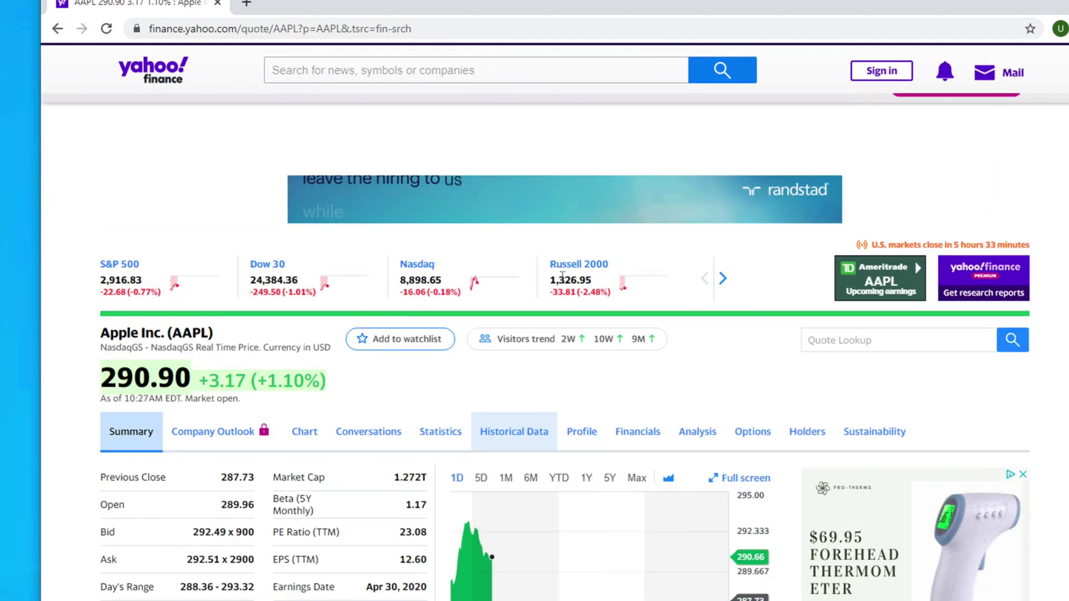
click(382, 94)
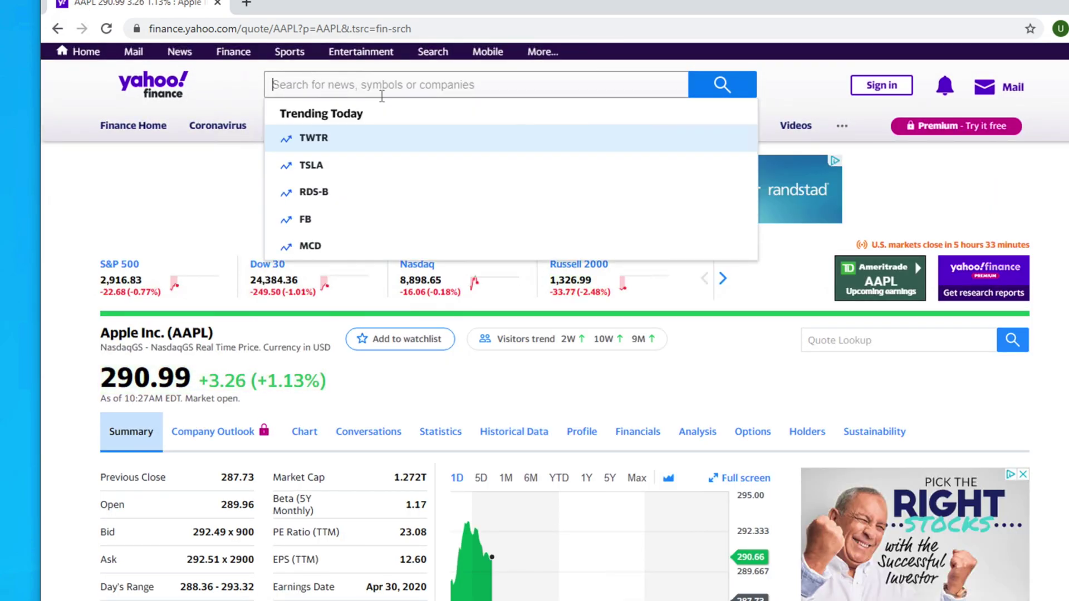
text(amaz)
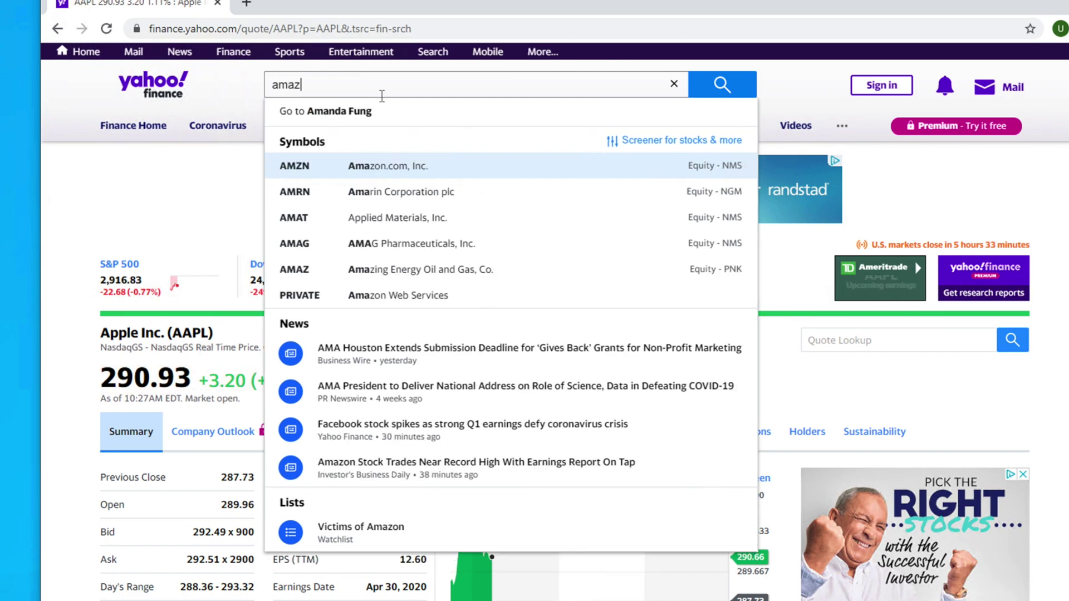
click(382, 137)
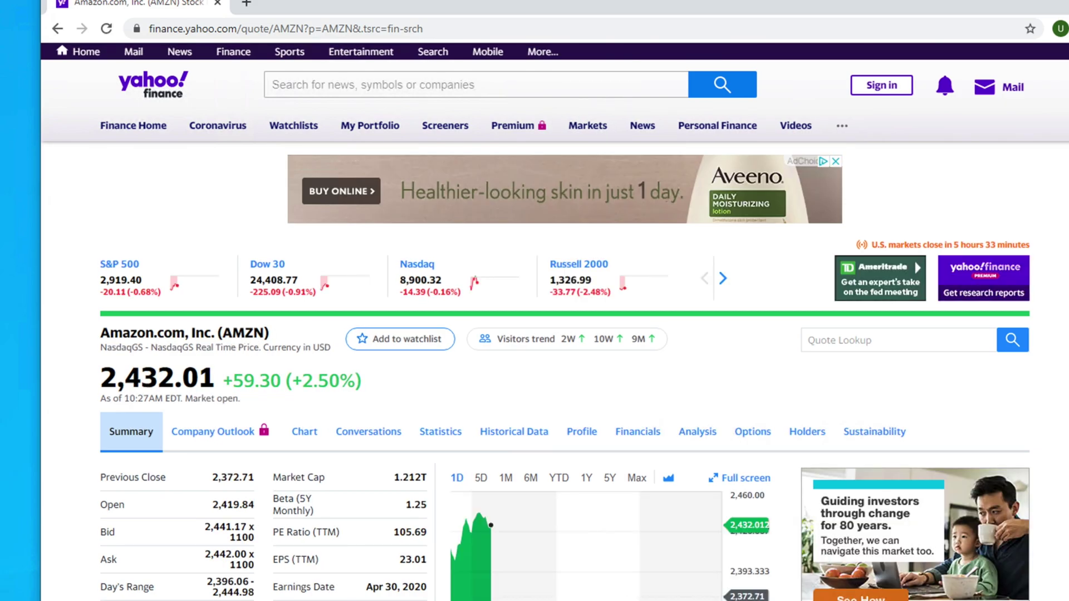
Switch back to Excel, enter AMZN in cell A4 below Apple, and convert it to the Stocks data type.
key(alt+Tab)
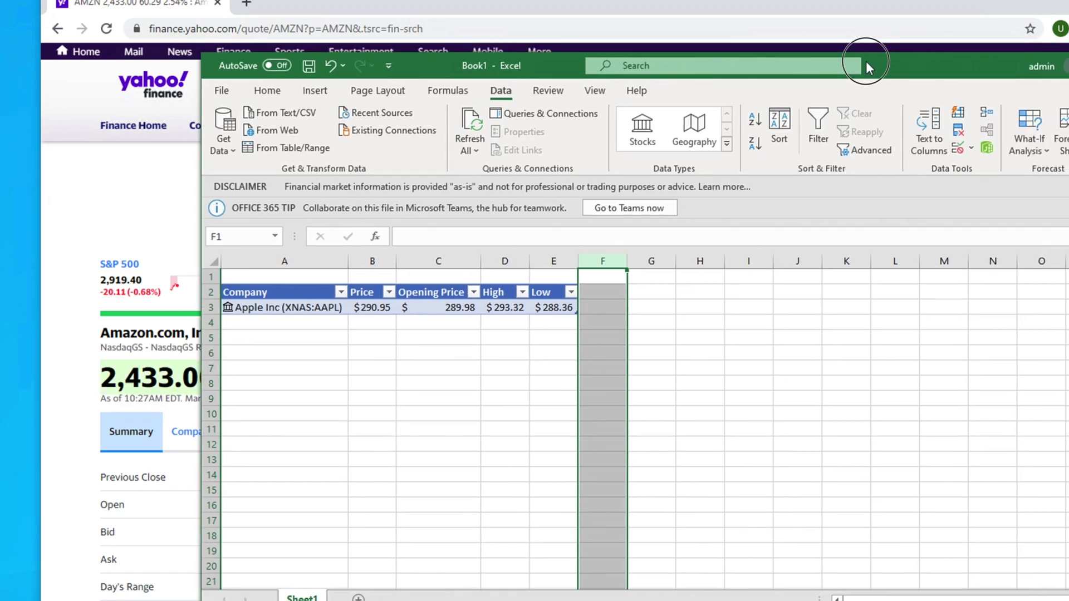
drag(866, 61, 825, 61)
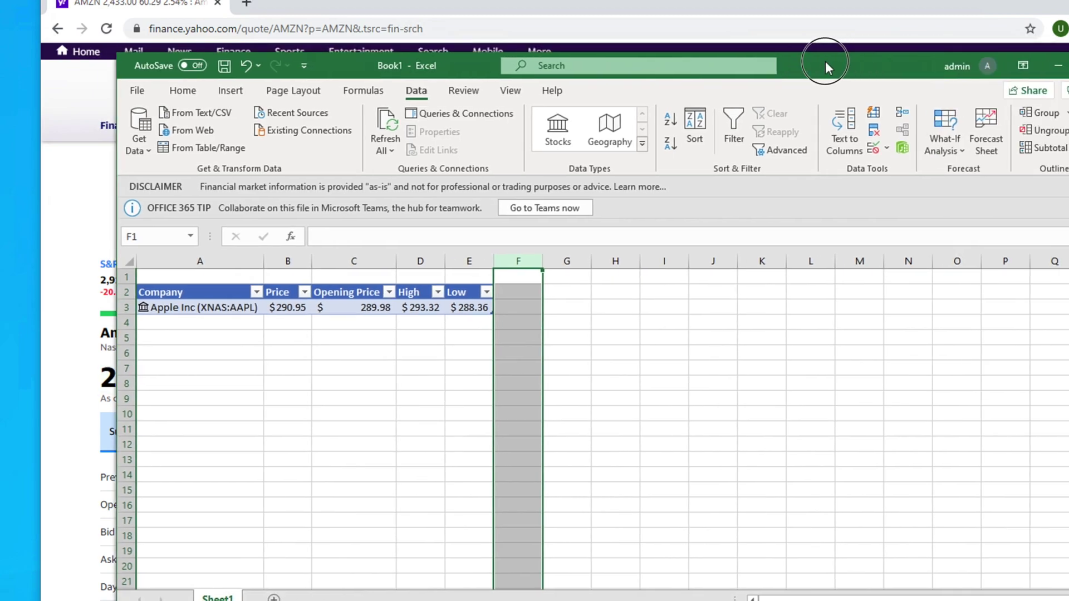
click(148, 324)
text(AMZN)
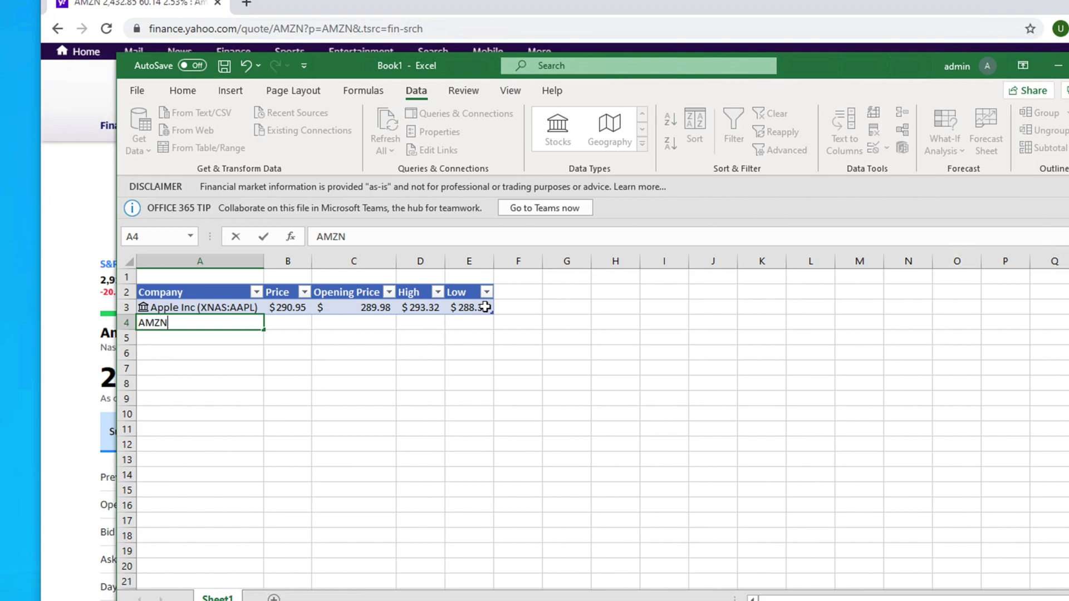
key(Return)
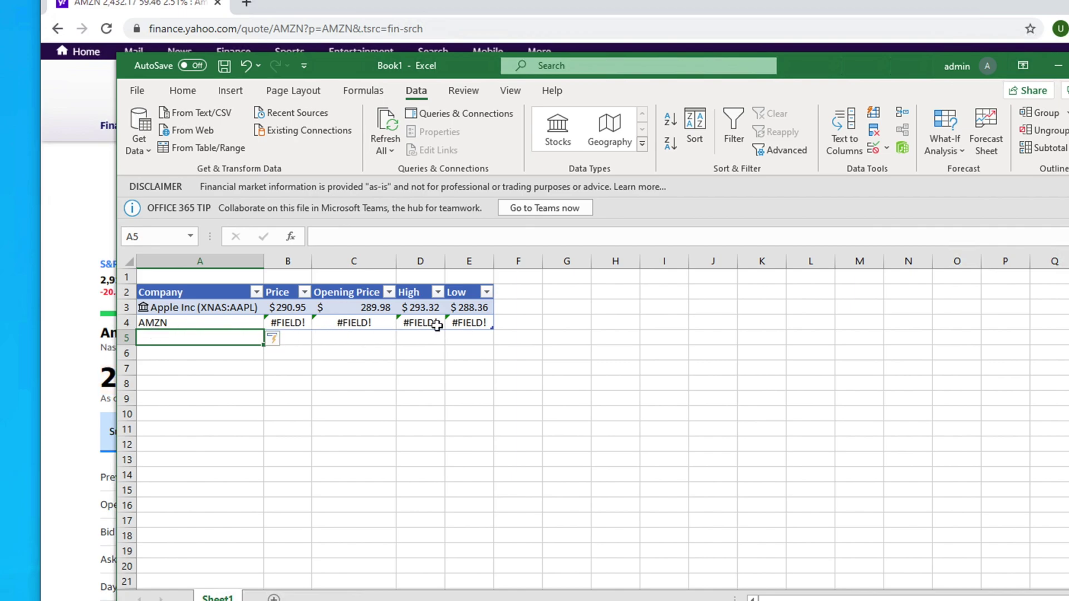
click(139, 326)
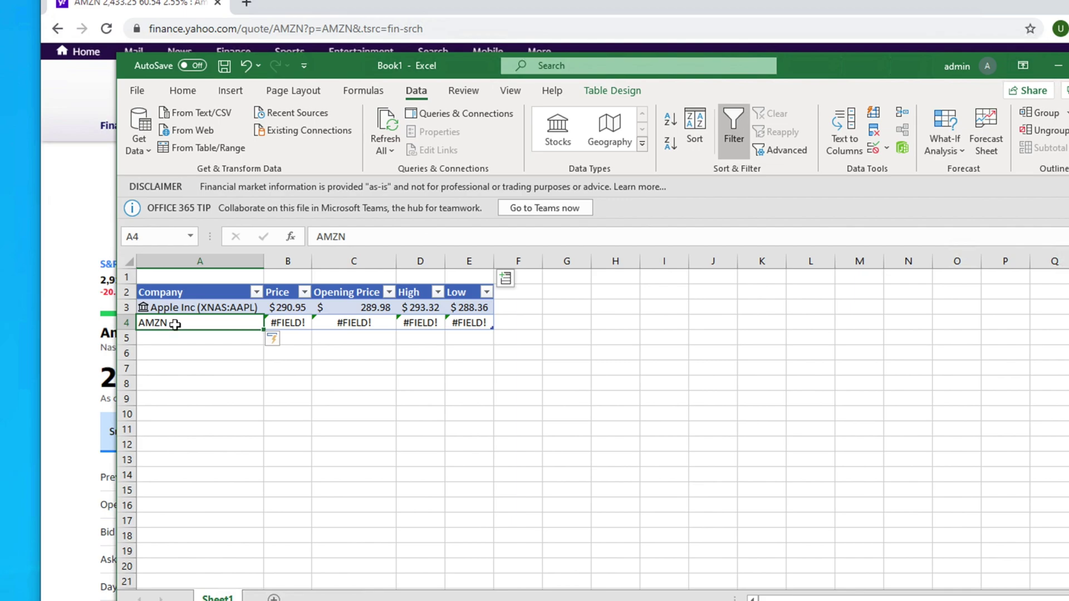
click(562, 128)
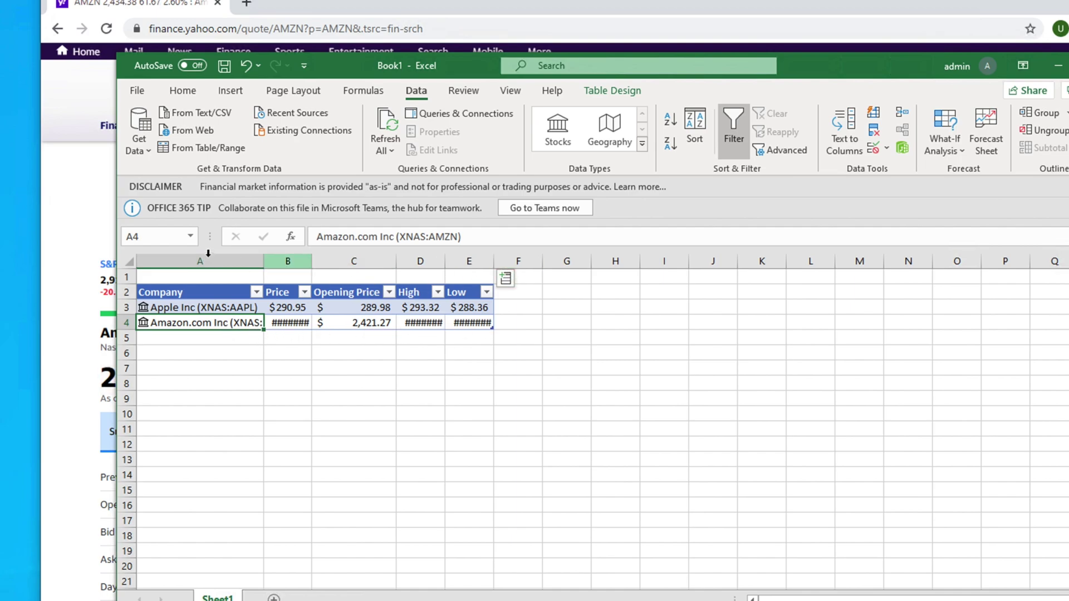
Auto-fit the widths of columns A through E to their contents.
drag(209, 261, 383, 264)
drag(484, 264, 495, 267)
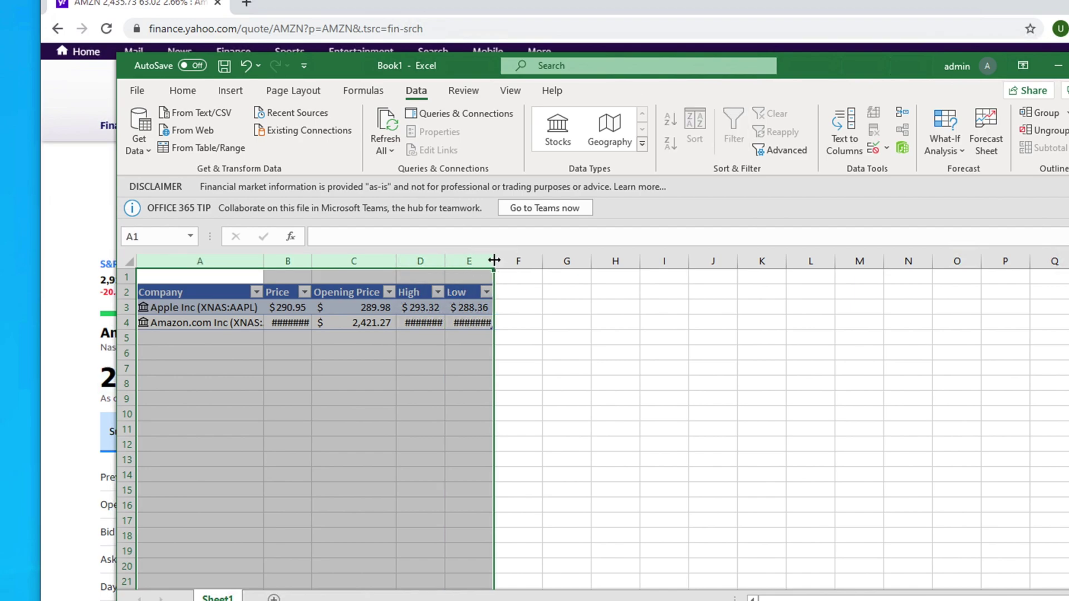
double_click(494, 261)
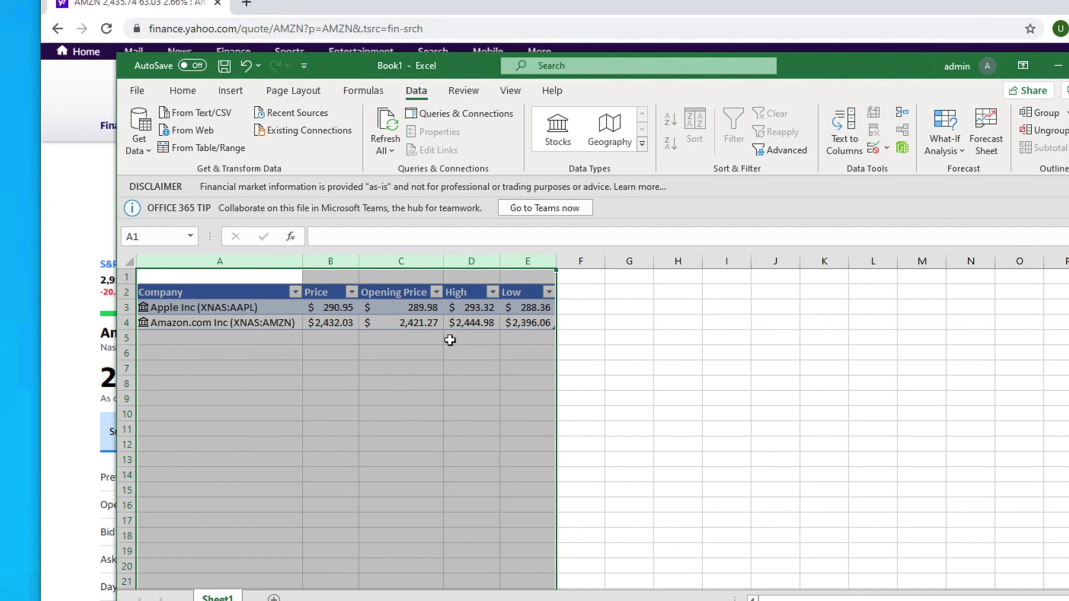
click(409, 384)
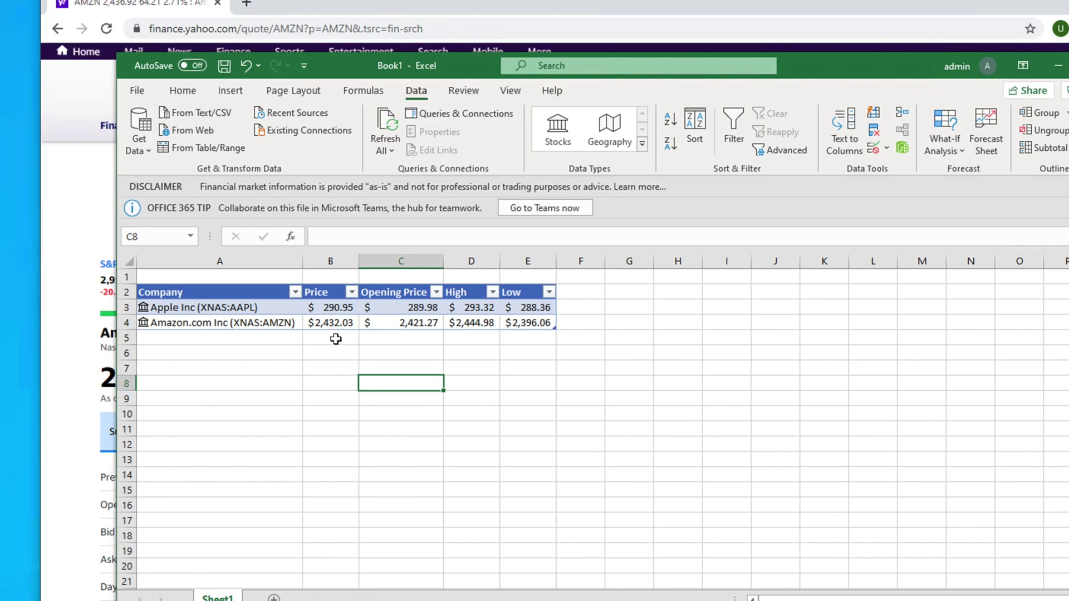
Move the workbook aside, switch to Yahoo Finance, search for "goog" and open the Alphabet Inc. (GOOG) quote.
drag(907, 65, 1012, 89)
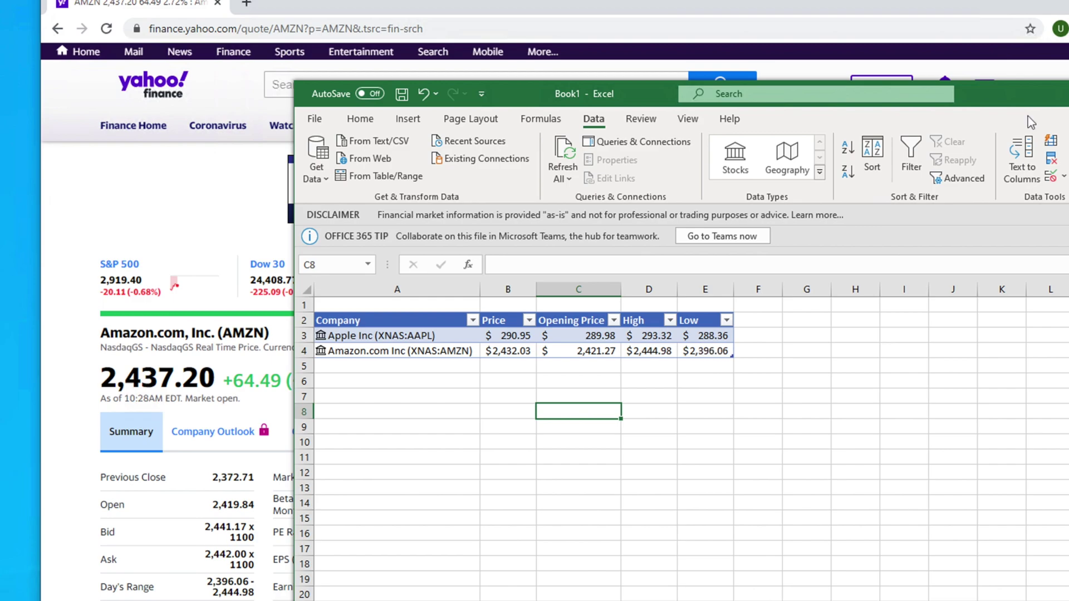
click(79, 207)
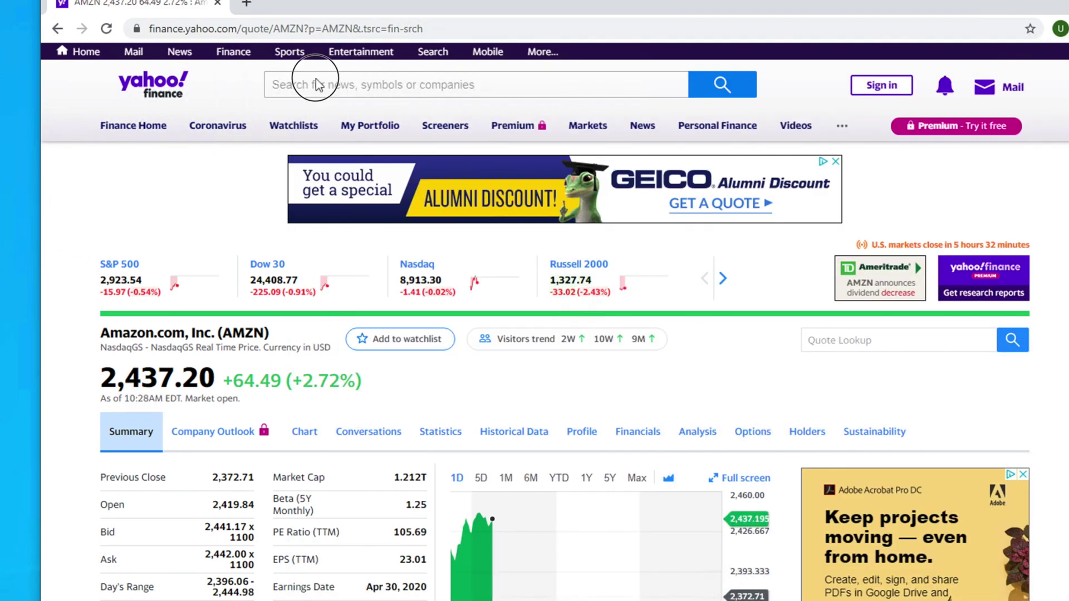
click(421, 92)
text(goo)
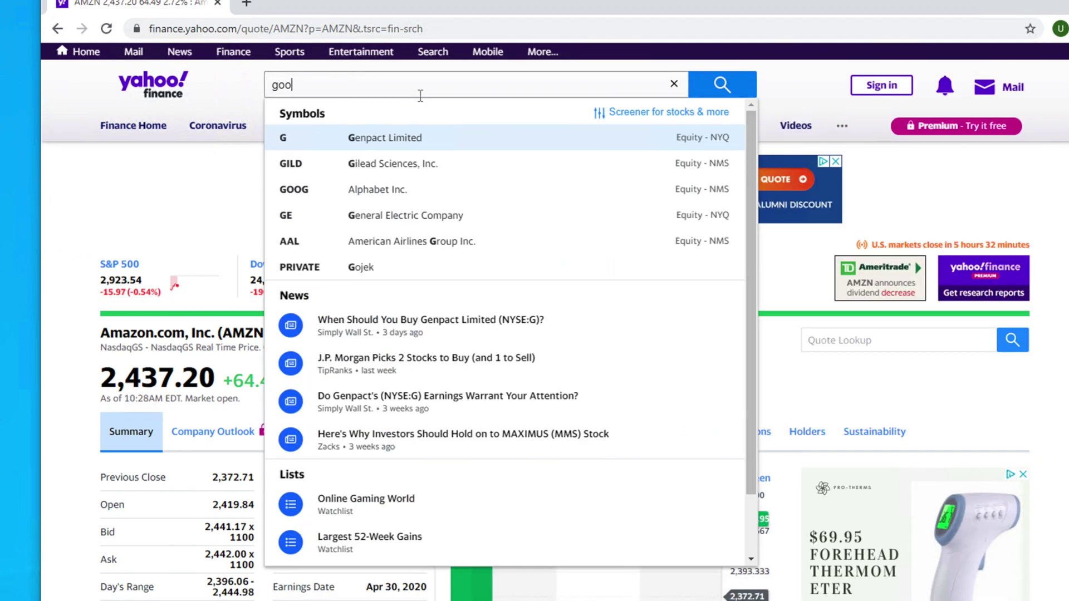
text(g)
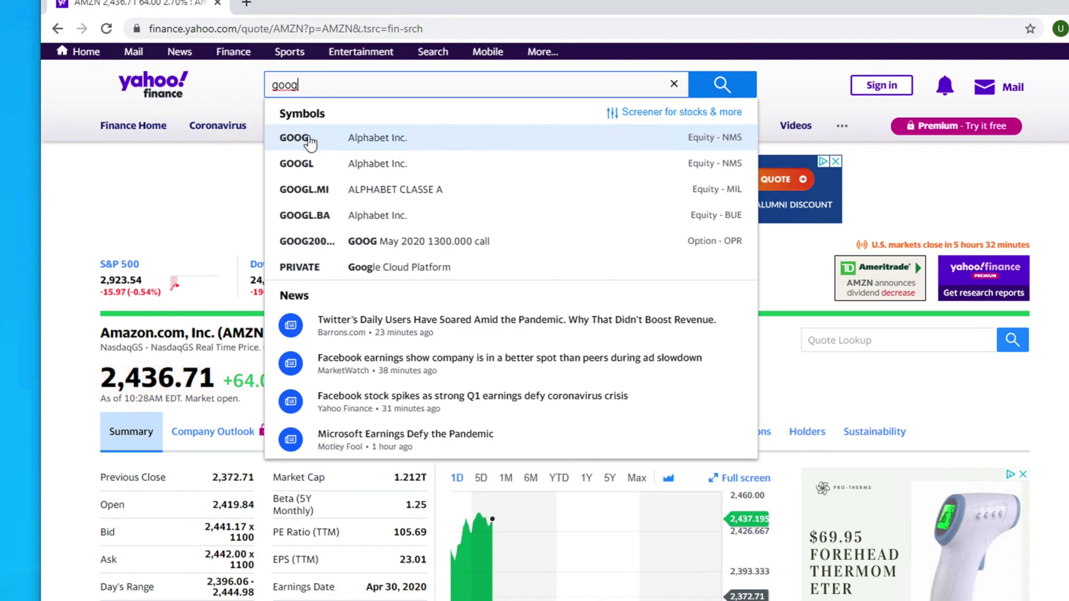
click(359, 139)
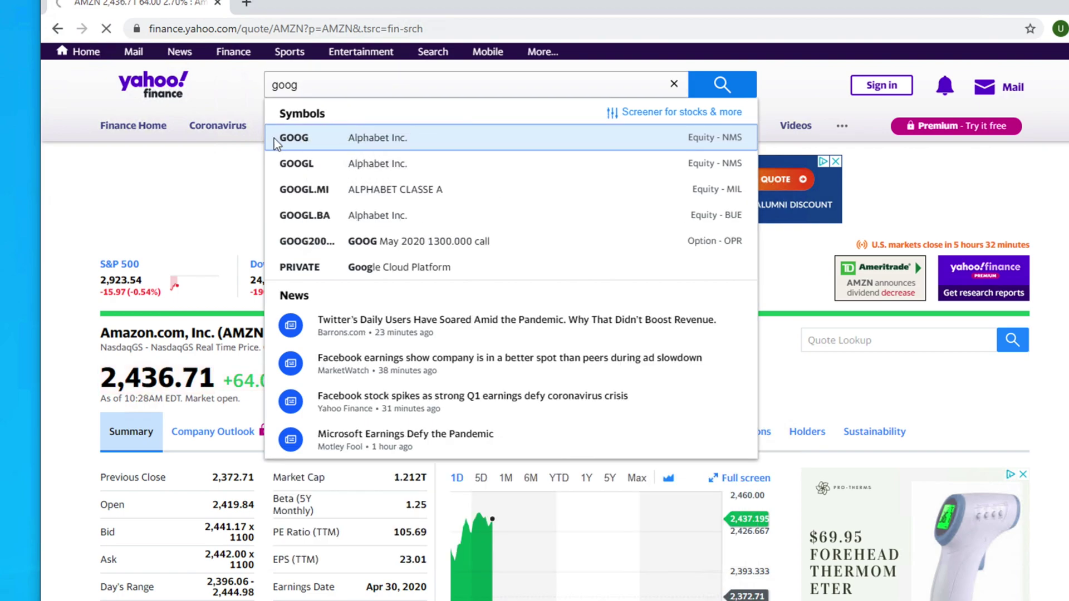
Switch back to Excel and enter GOOG in cell A5 as the next company.
key(alt+Tab)
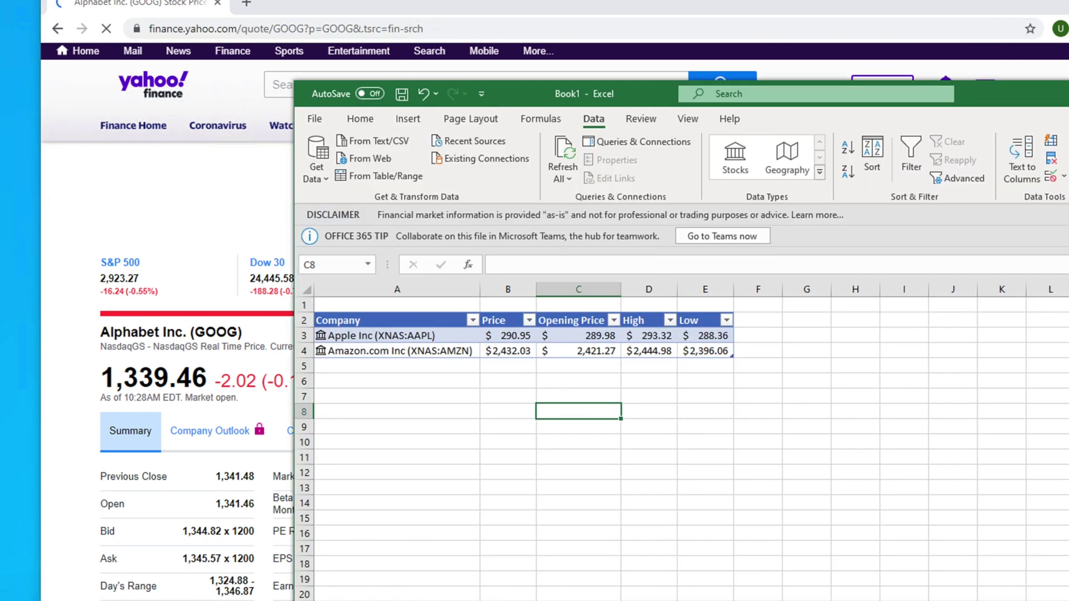
click(369, 366)
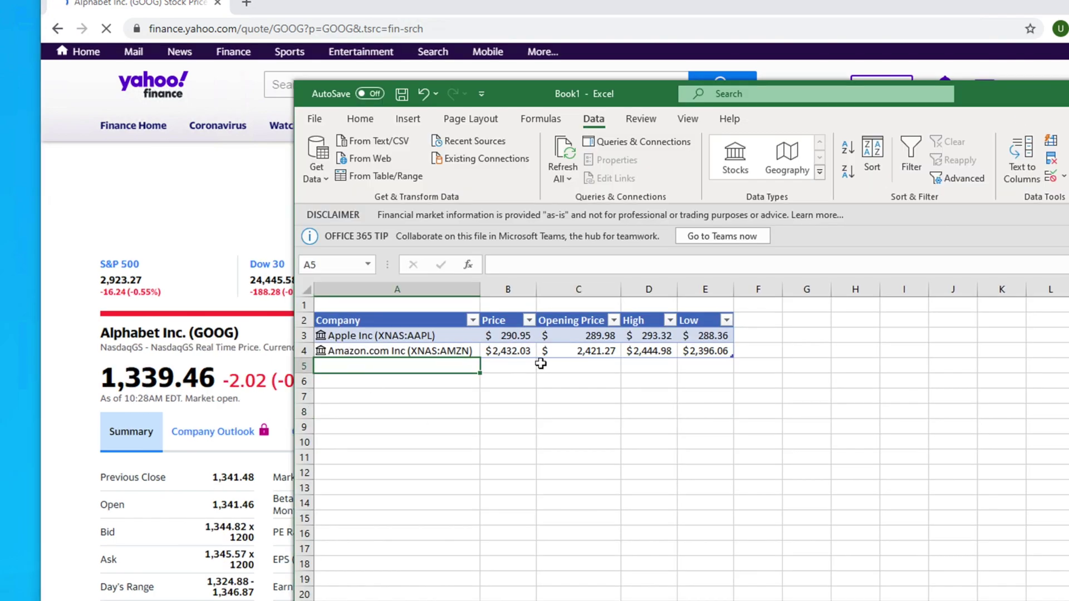
text(GOOG)
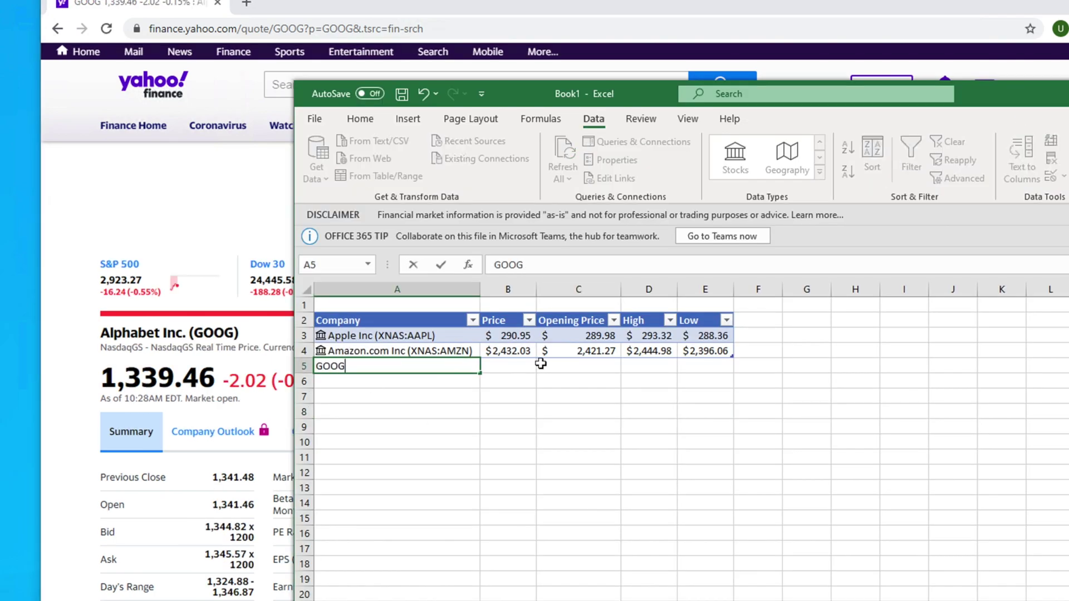
key(Return)
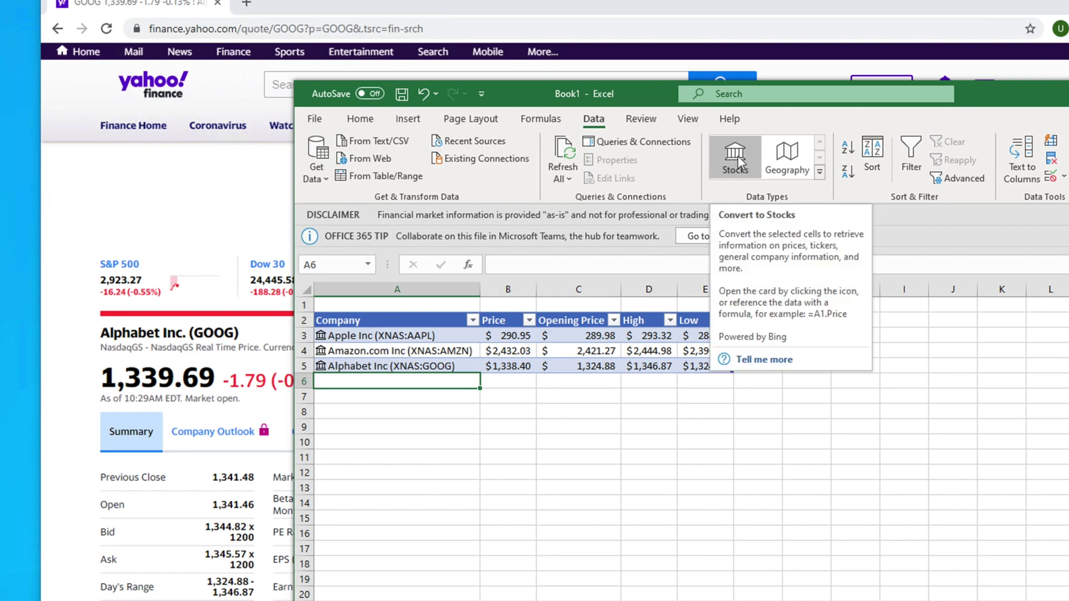
Switch to Yahoo Finance, search for "M" and open the Microsoft Corporation (MSFT) quote.
click(206, 220)
click(392, 83)
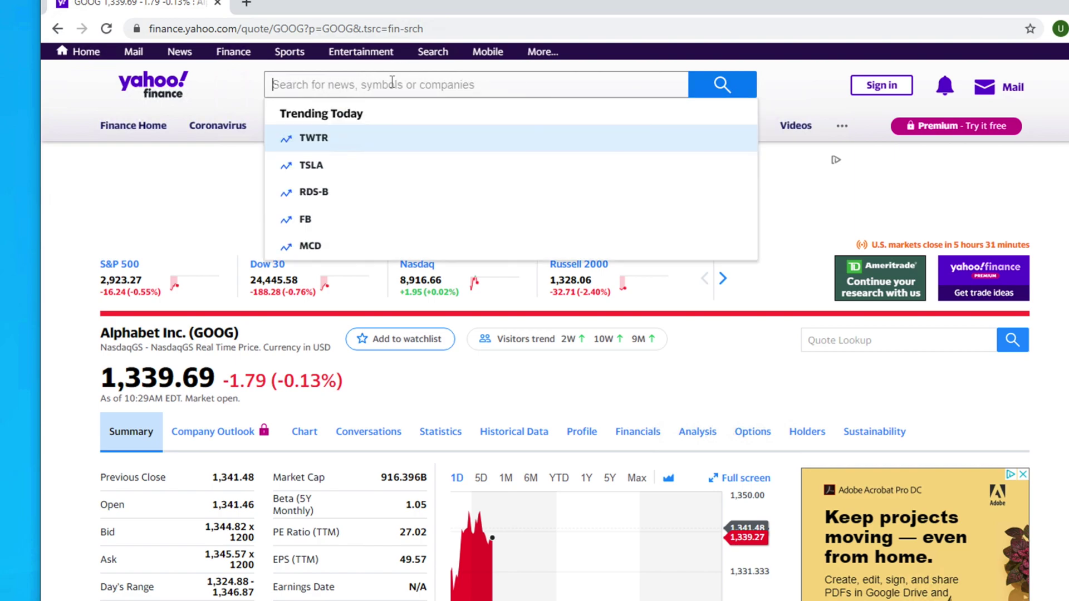
text(M)
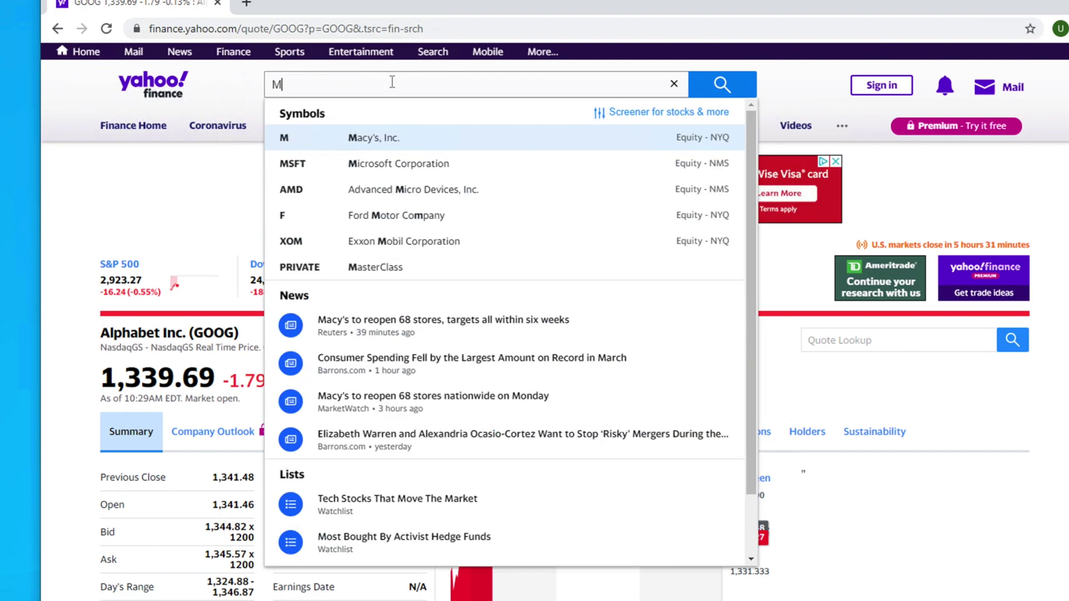
click(426, 166)
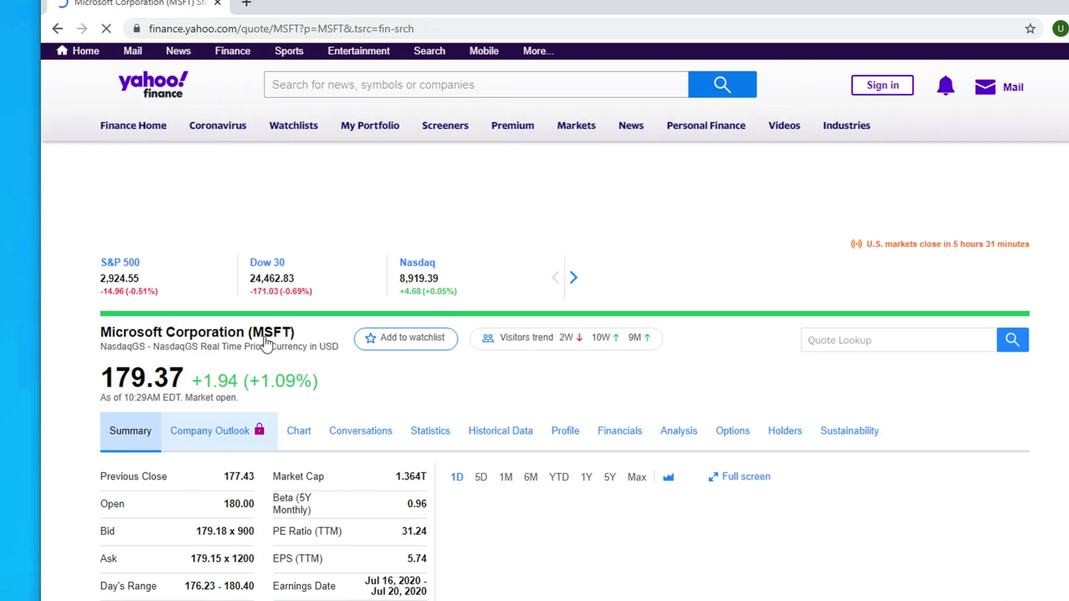
Switch back to Excel and enter MSFT in cell A6 below Alphabet.
key(alt+Tab)
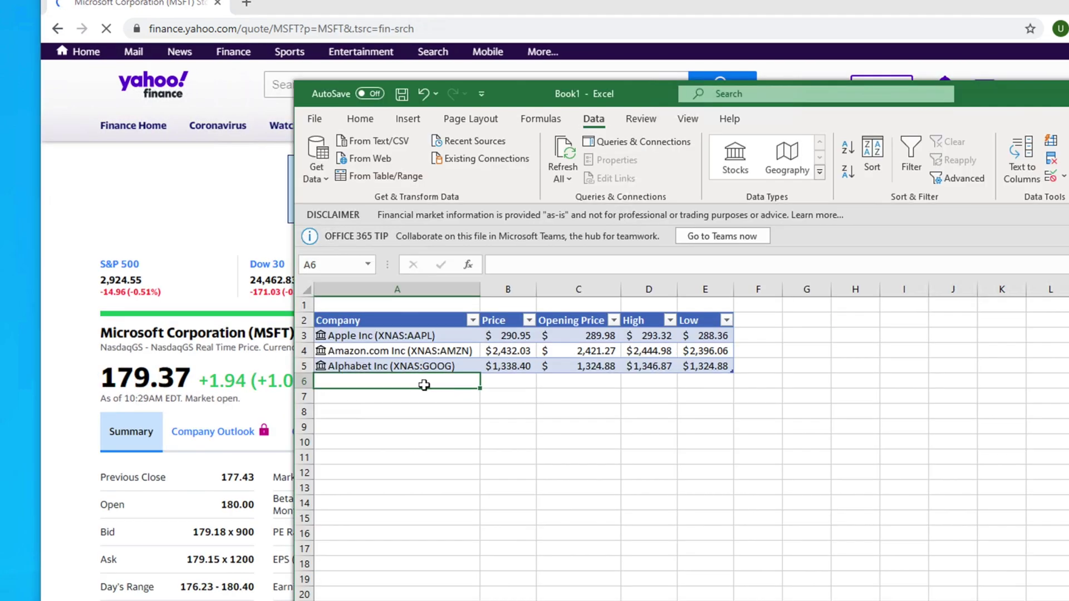
text(MSFT)
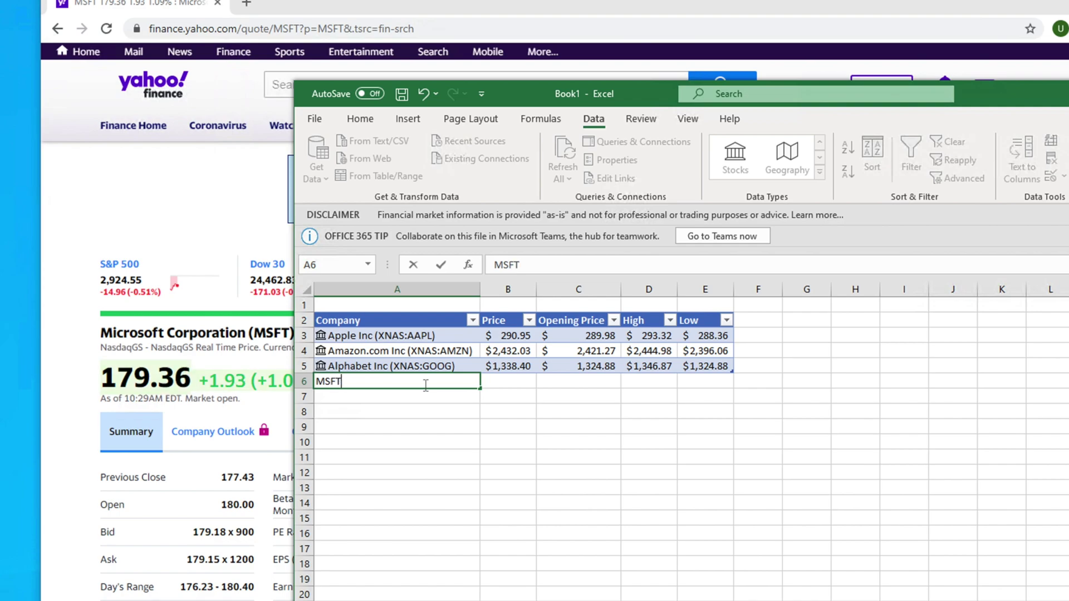
key(Return)
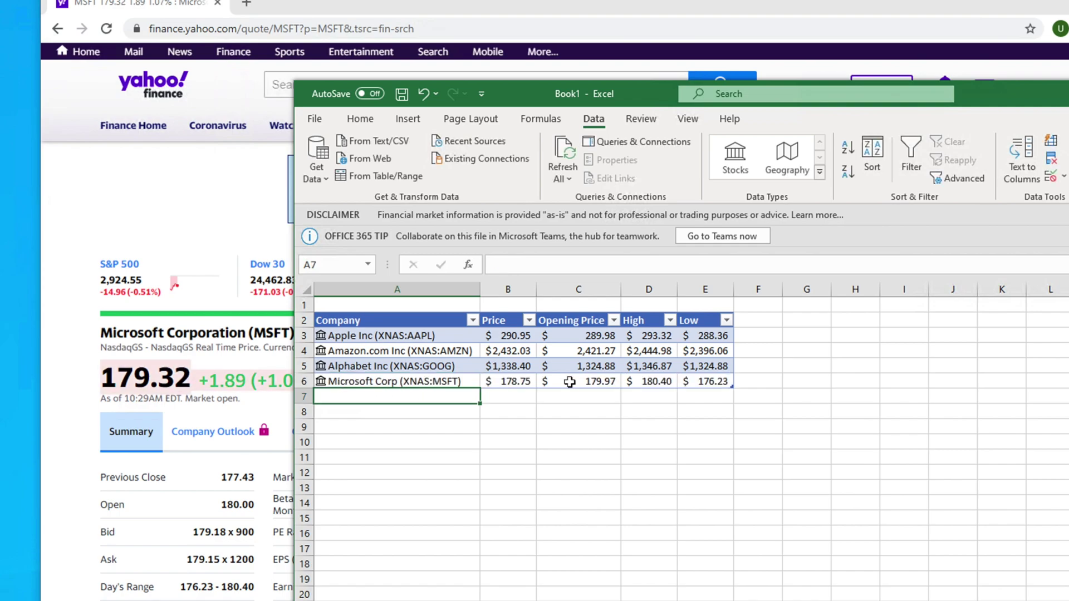
Switch to Yahoo Finance, search for "N" and open the Netflix, Inc. (NFLX) quote.
click(203, 203)
scroll(313, 68, down, 1)
click(315, 70)
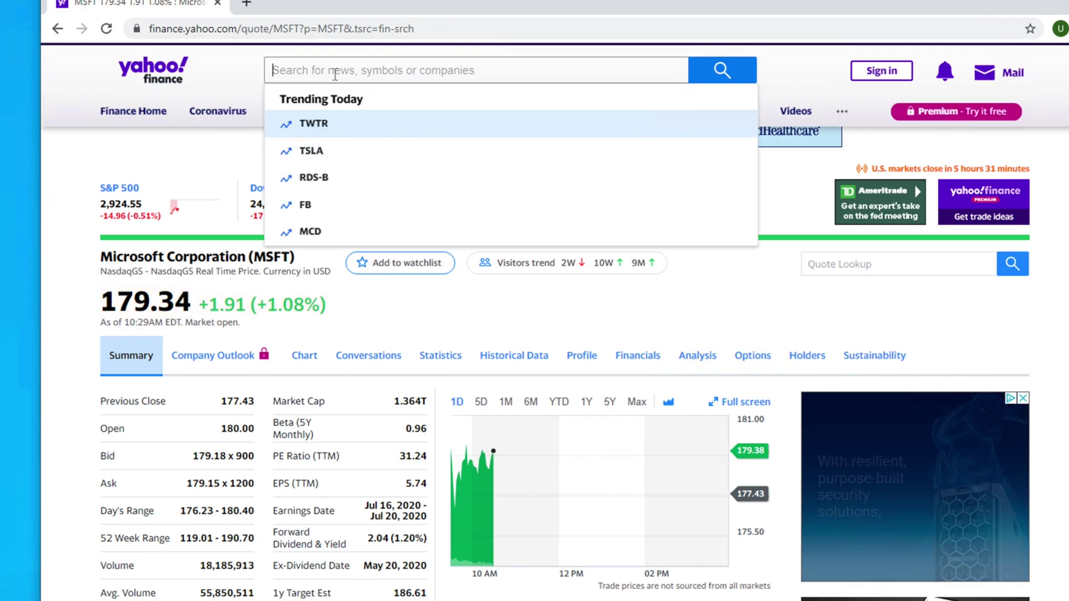
text(N)
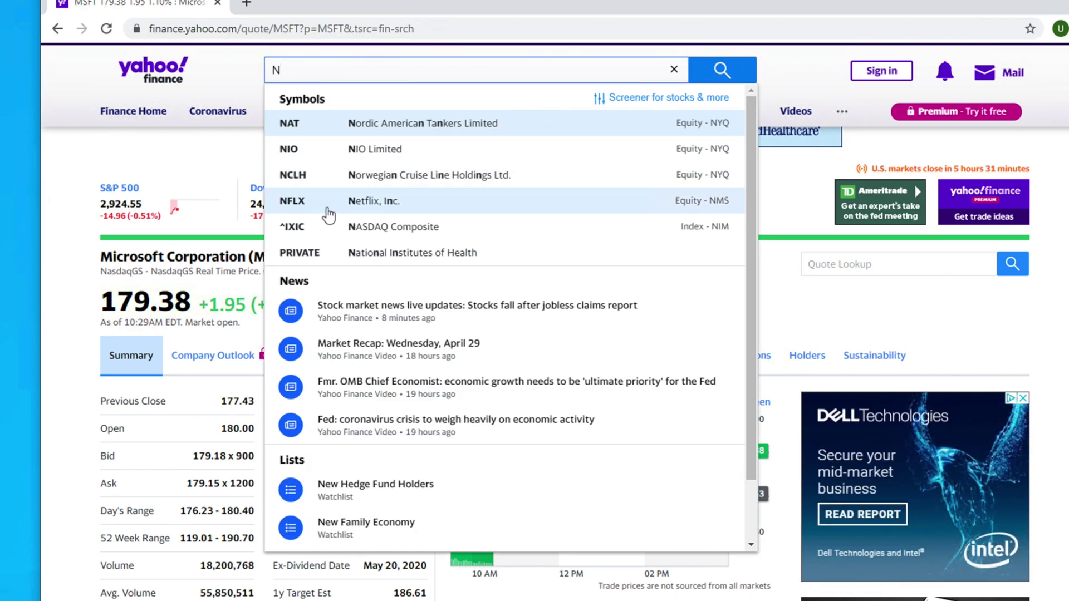
click(389, 200)
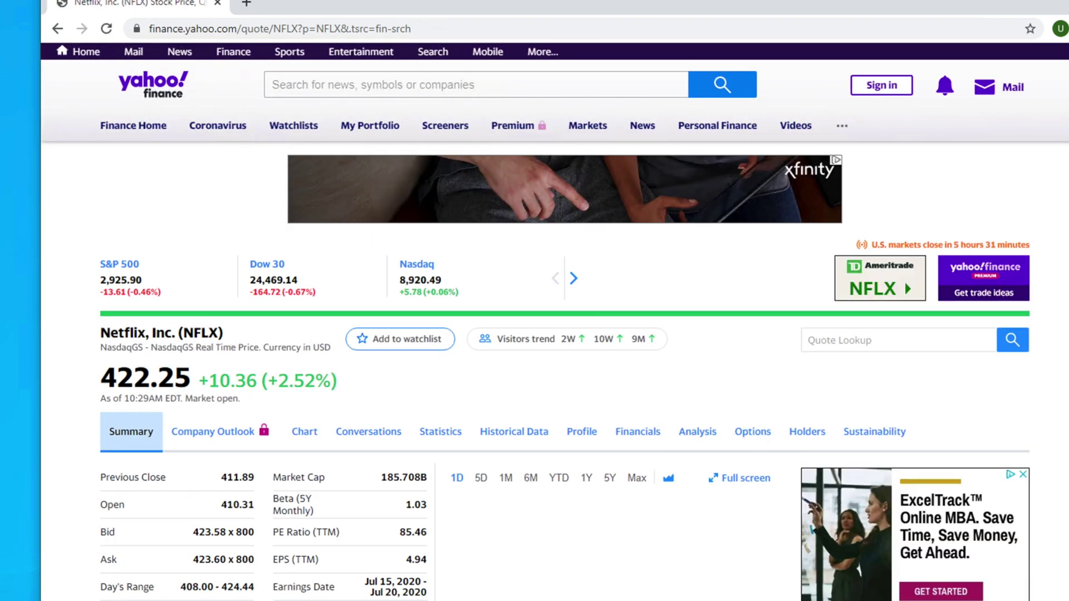
Switch back to Excel and enter NFLX in cell A7 below Microsoft.
key(alt+Tab)
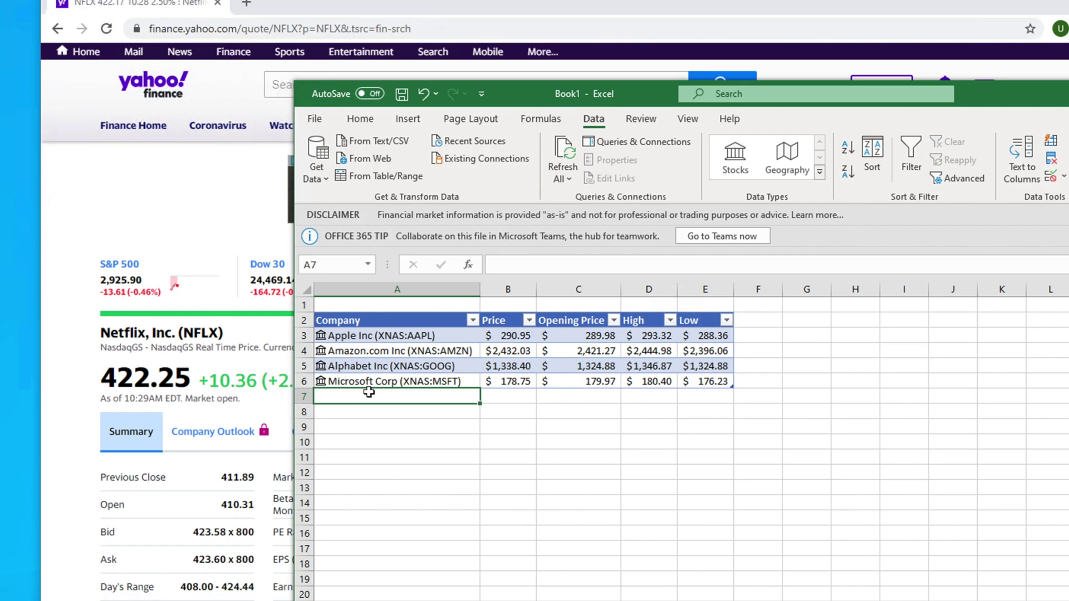
text(NFL)
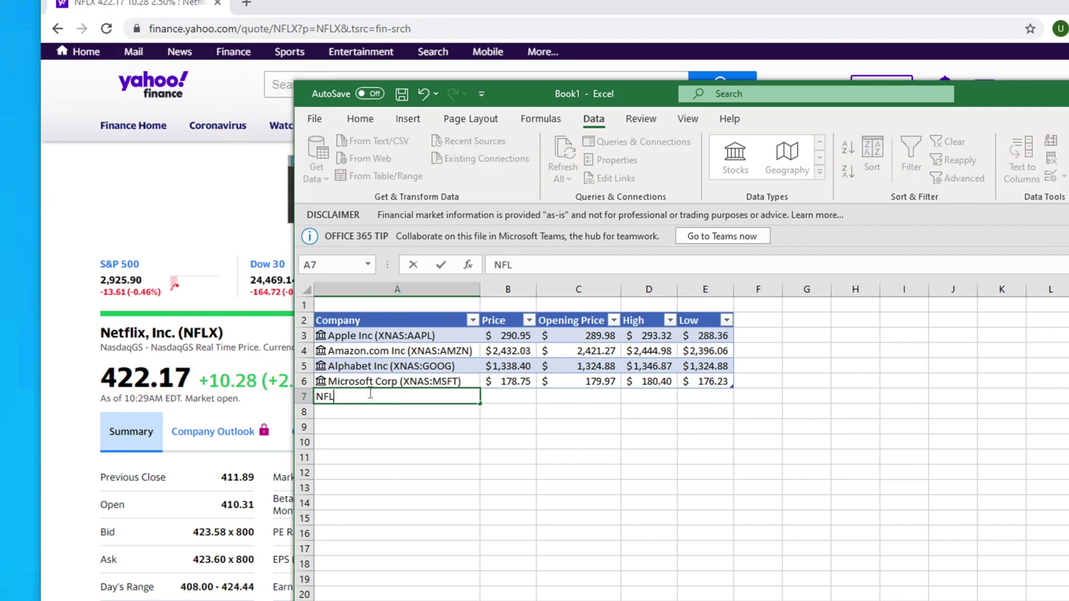
text(X)
key(Return)
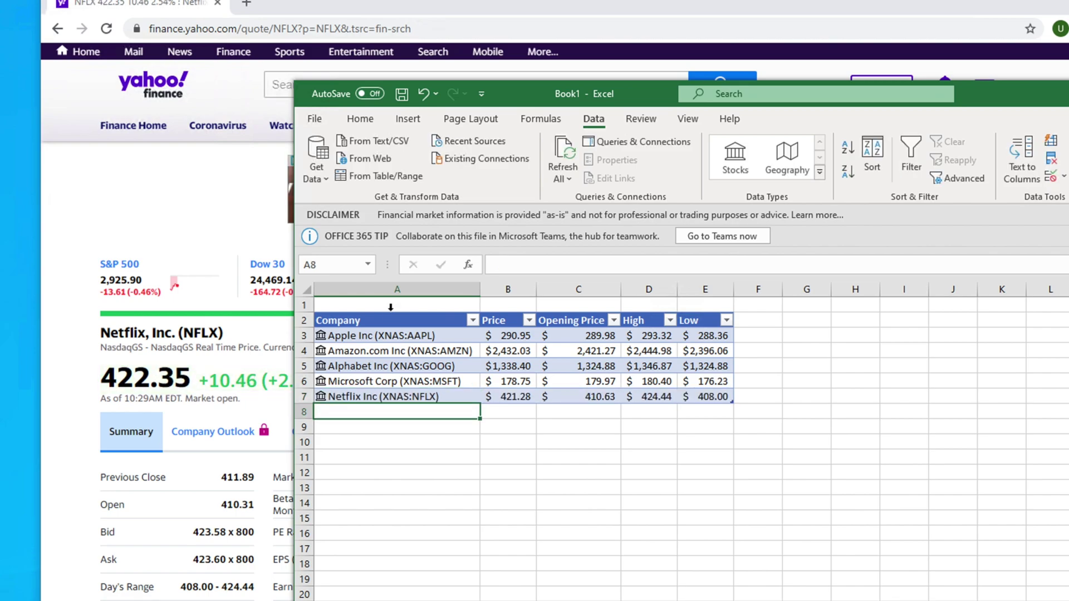
Switch to Yahoo Finance, search for "F" and open the Facebook, Inc. (FB) quote.
click(181, 199)
scroll(442, 542, down, 5)
scroll(667, 476, down, 10)
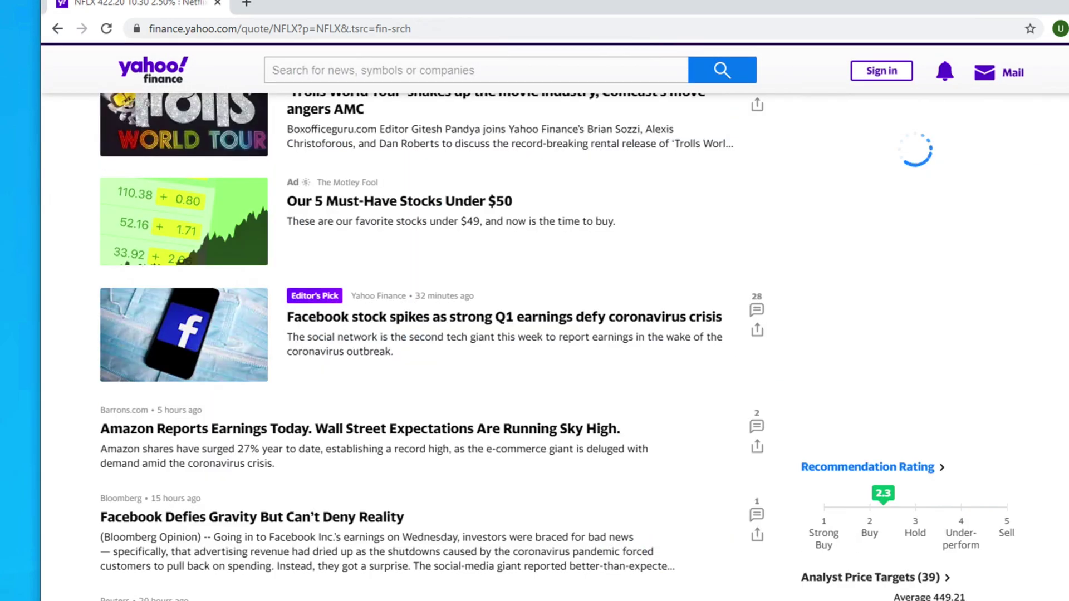
scroll(871, 566, up, 7)
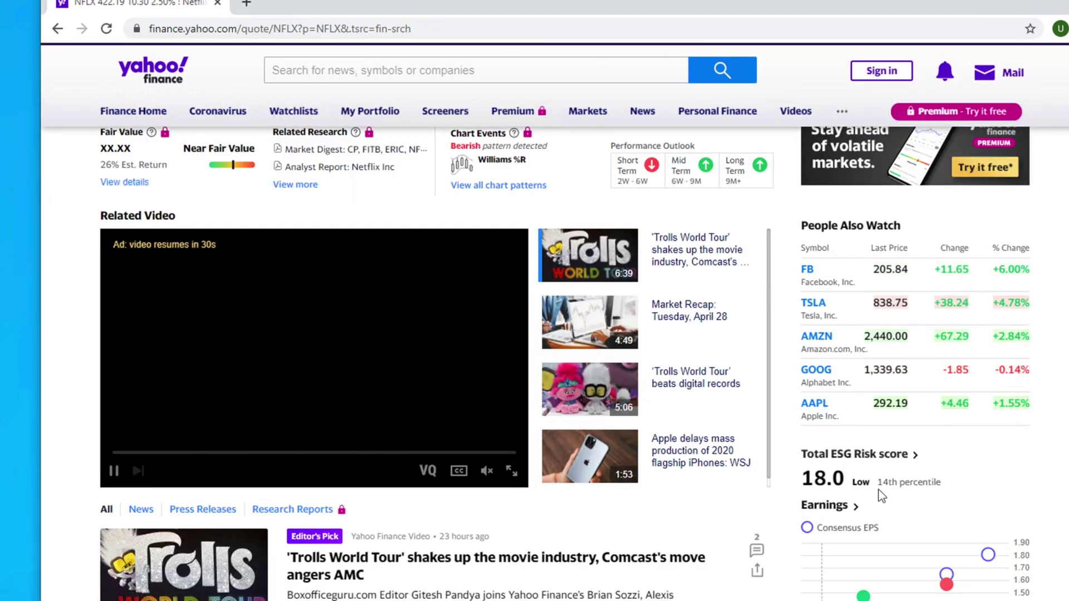
click(302, 69)
text(F)
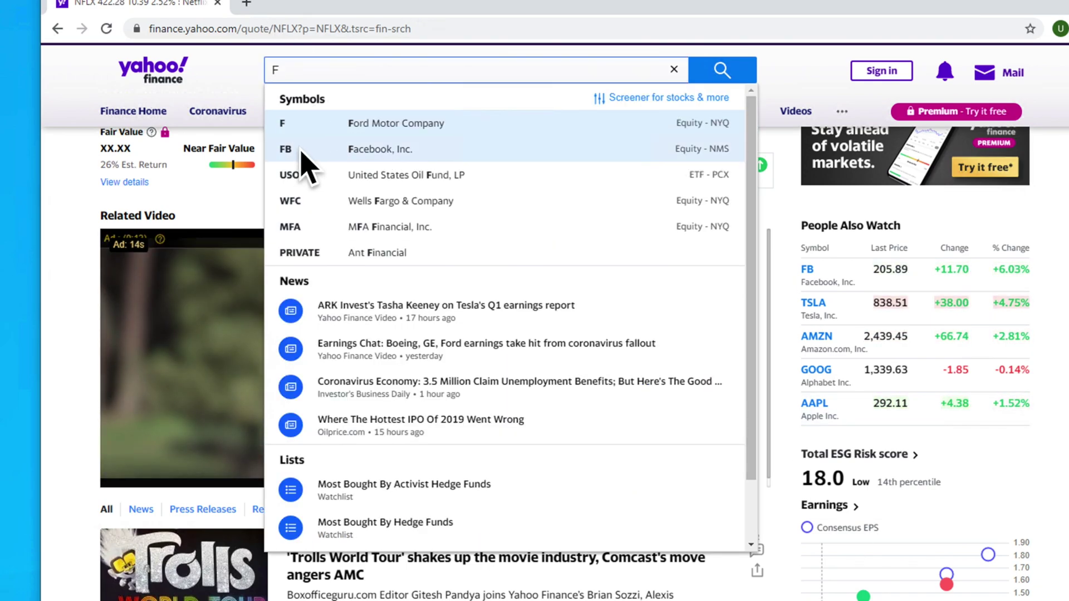
click(386, 152)
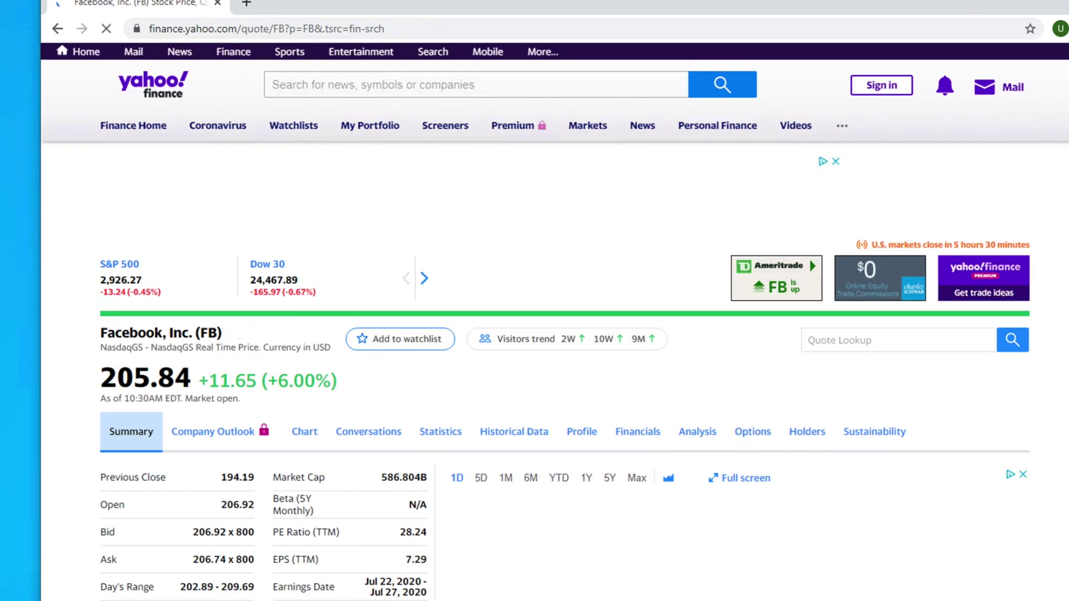
Switch back to Excel, enter FB in cell A8 below Netflix and reposition the workbook window.
key(alt+Tab)
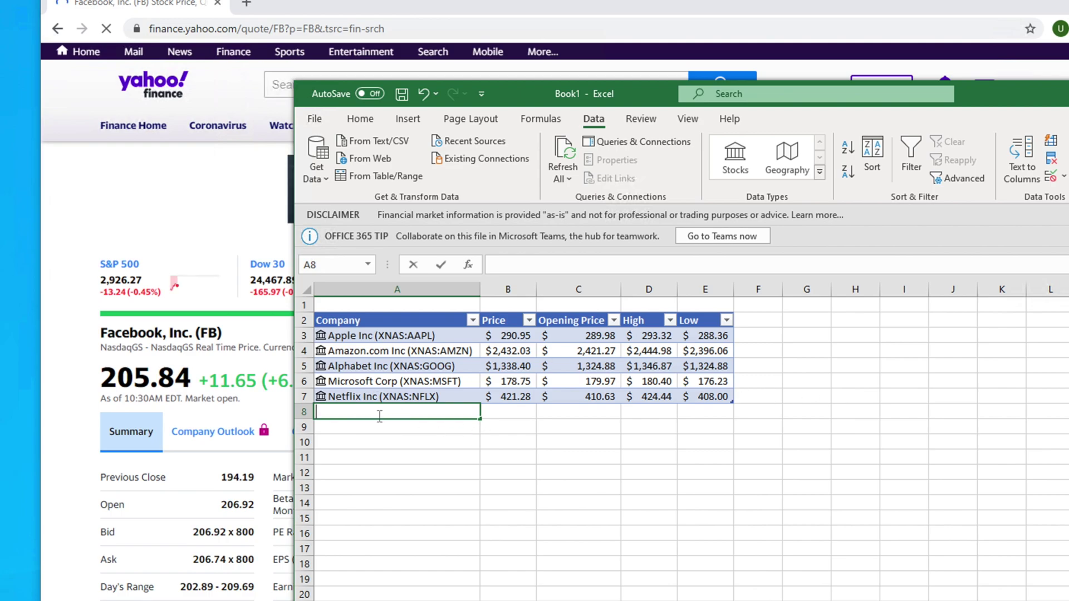
text(FB)
key(Return)
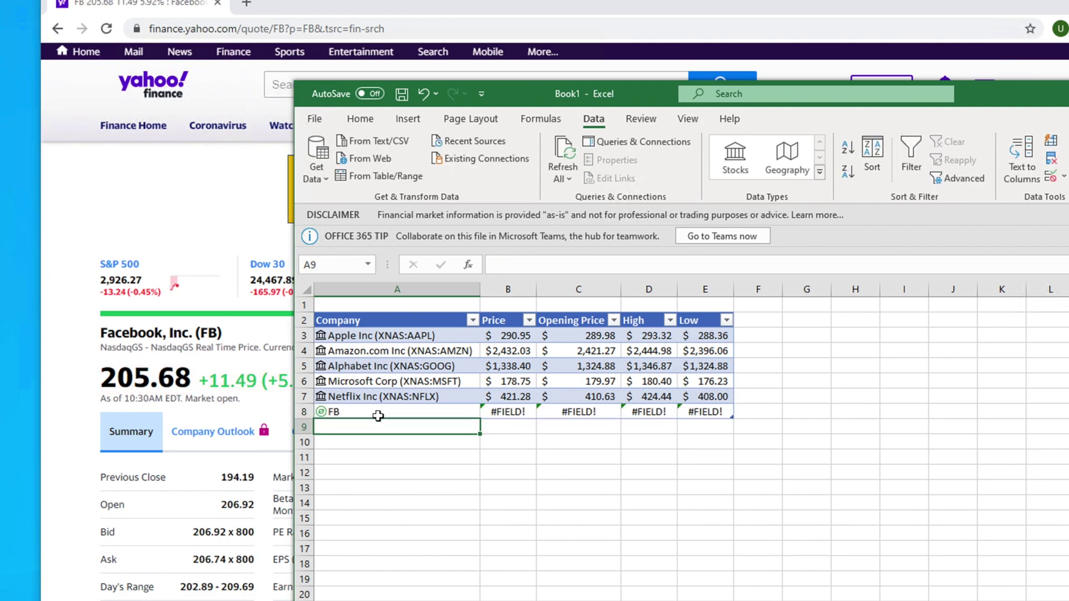
click(561, 482)
drag(1023, 99, 813, 41)
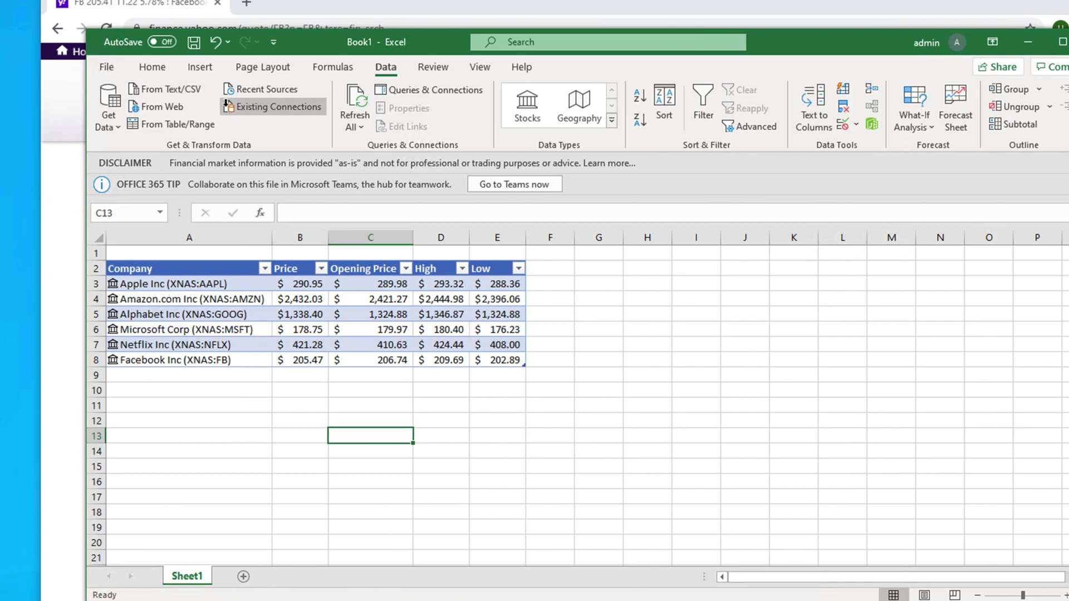
click(197, 67)
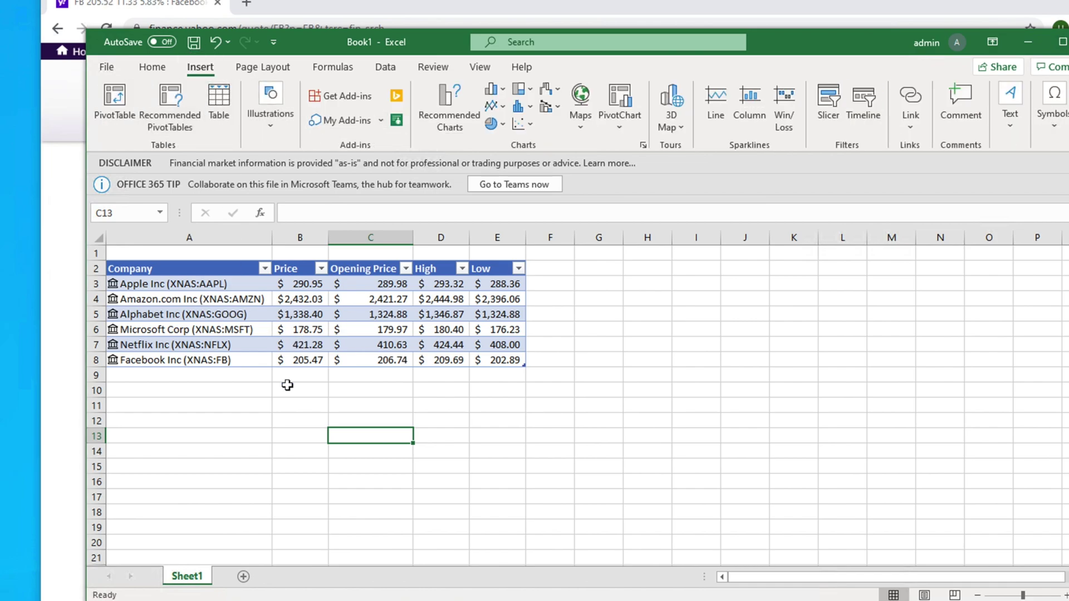
click(495, 378)
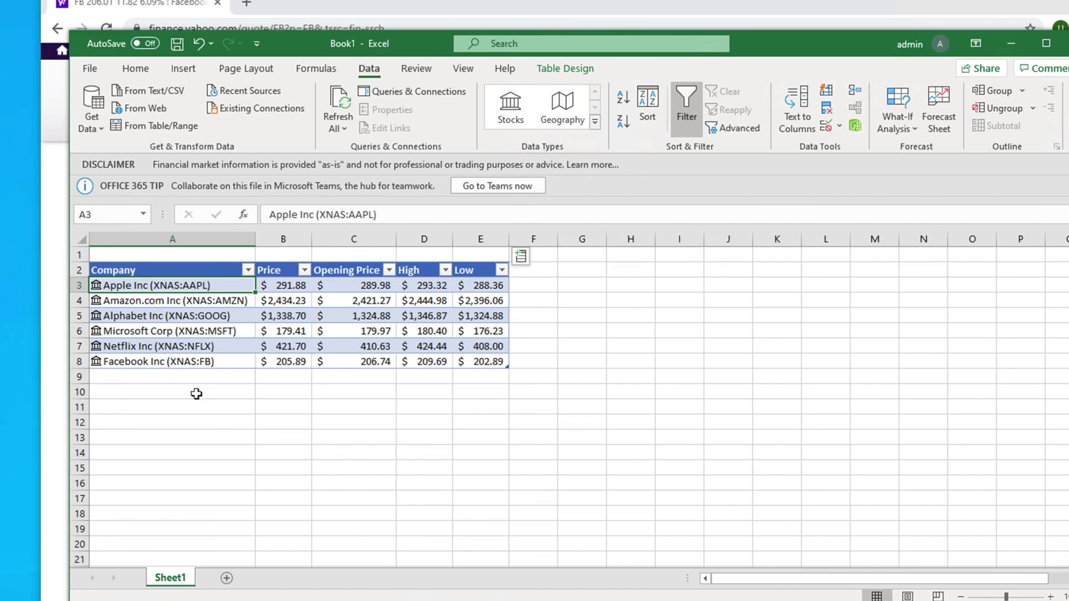
Refresh the stock data from the Alphabet company cell A5.
click(211, 316)
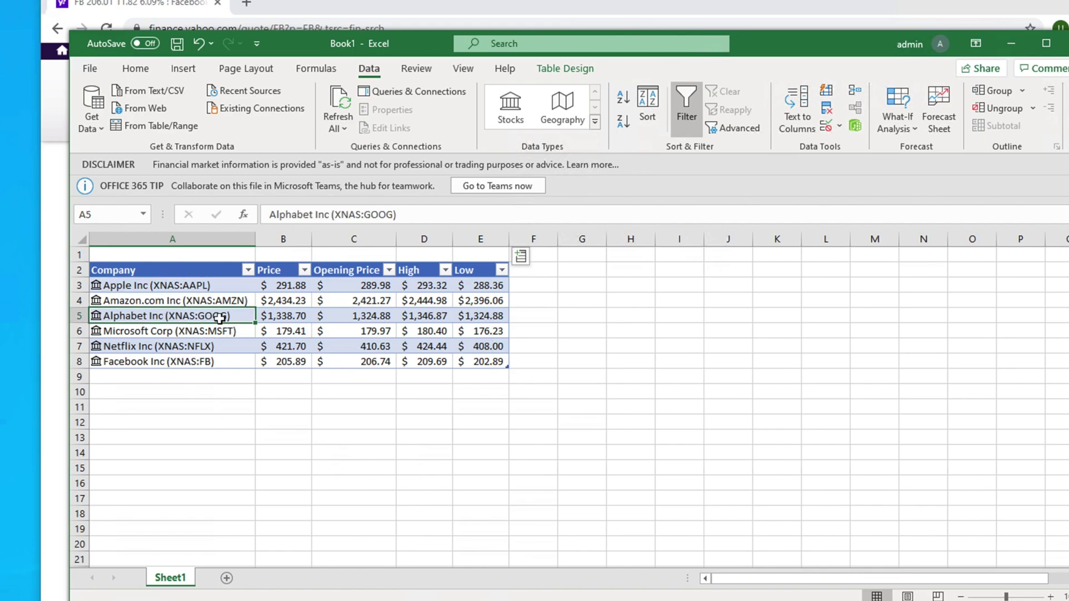
right_click(206, 317)
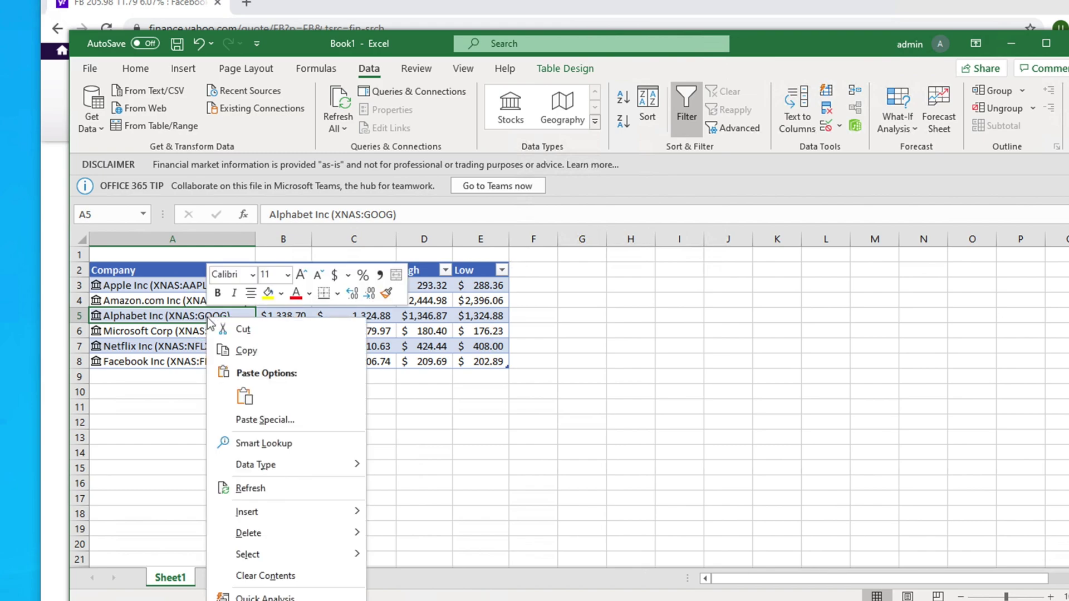
click(284, 490)
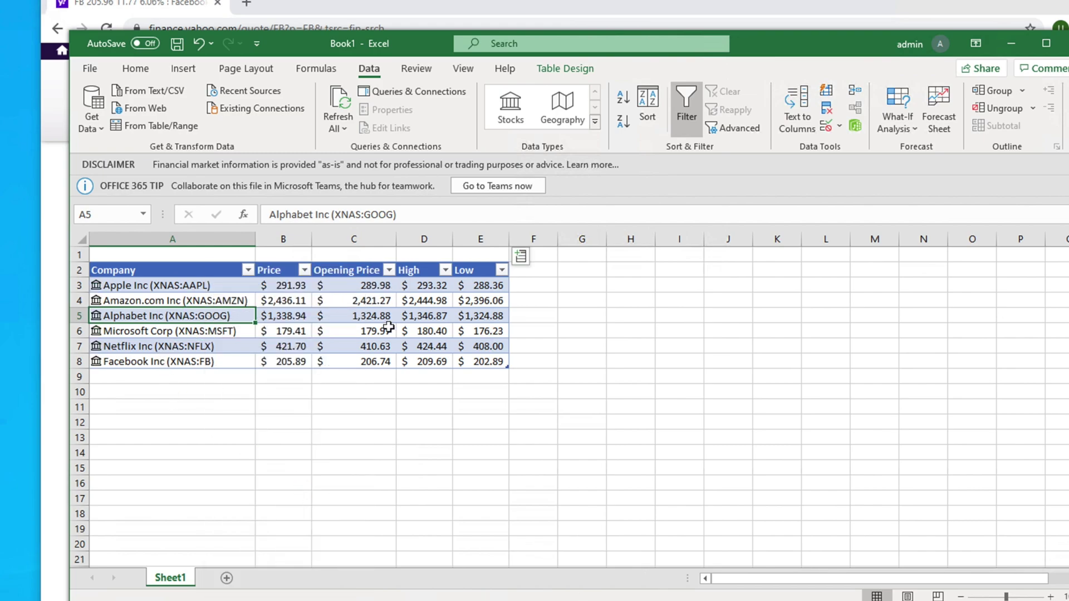
Select the price values in B3:E8, and check whether Refresh is available for Alphabet's price cell B5.
drag(276, 286, 483, 365)
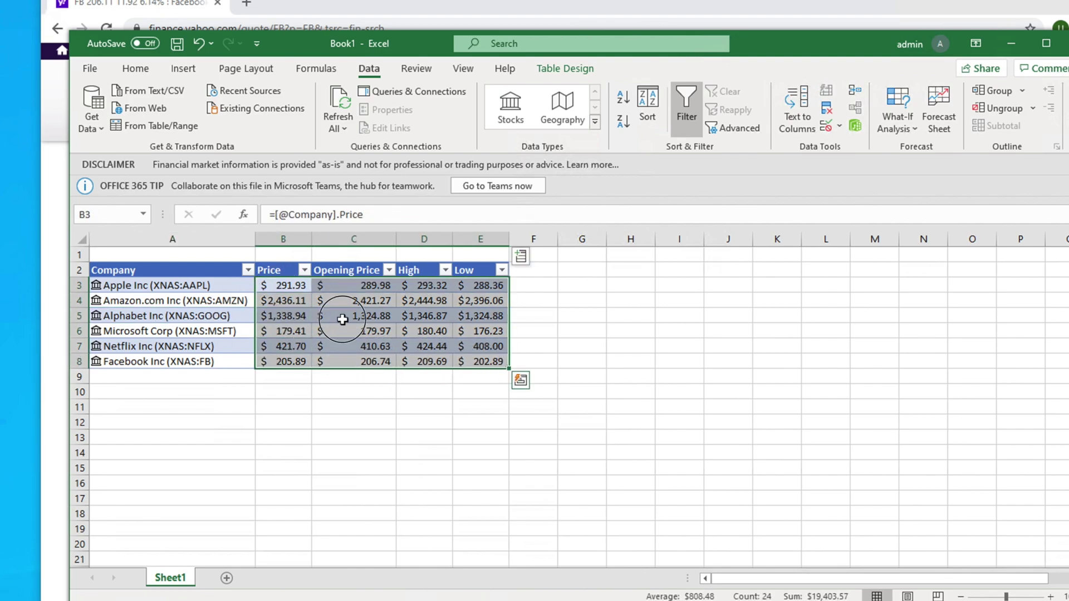
click(342, 314)
right_click(275, 317)
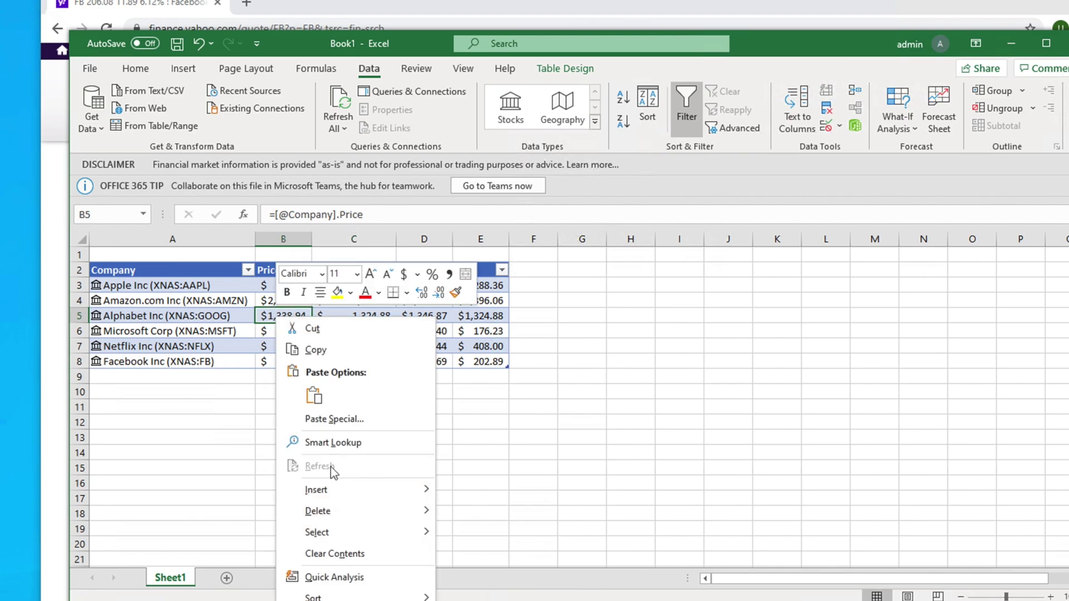
click(440, 347)
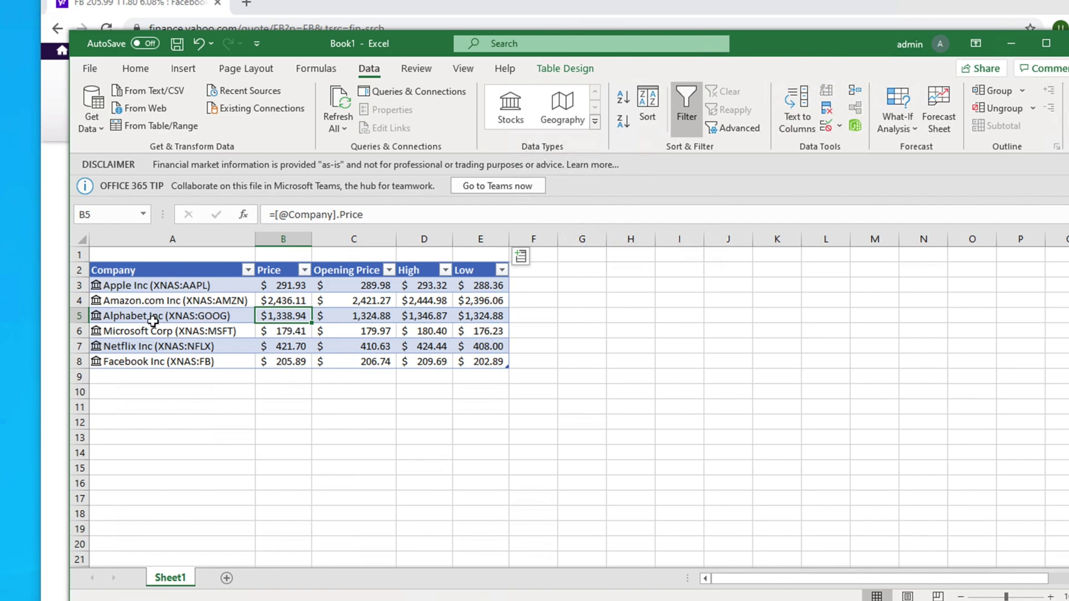
Refresh the stock data from the Microsoft company cell A6 and deselect the table.
click(130, 299)
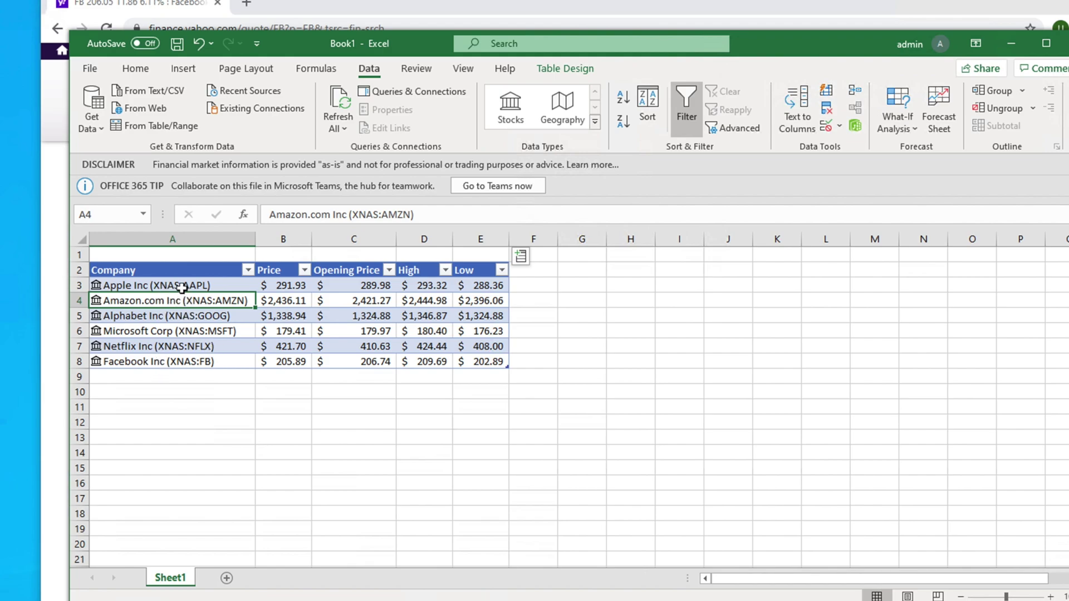
click(201, 334)
right_click(178, 333)
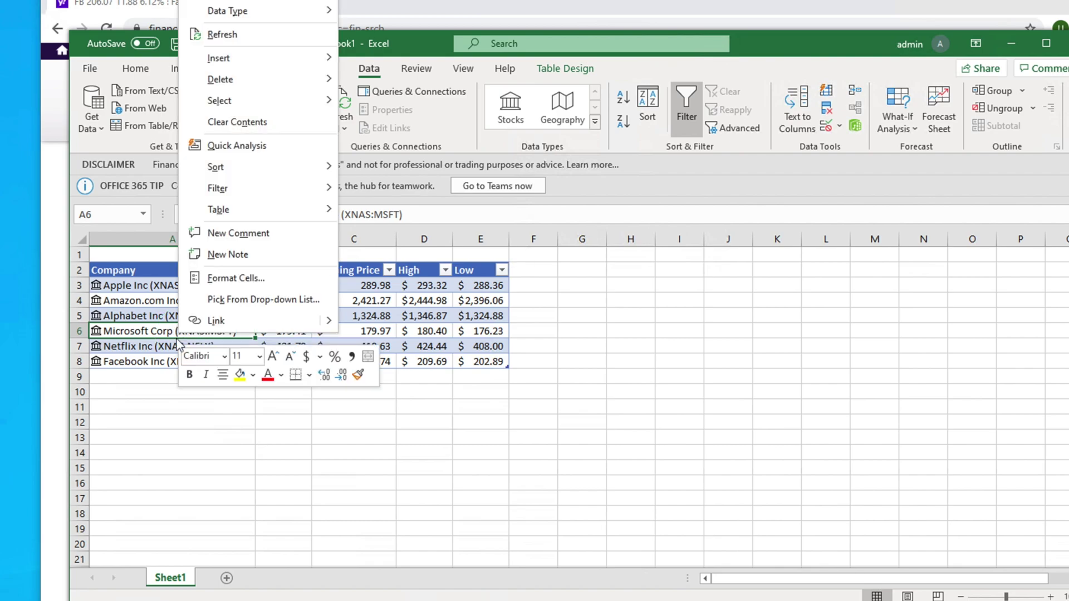
click(253, 36)
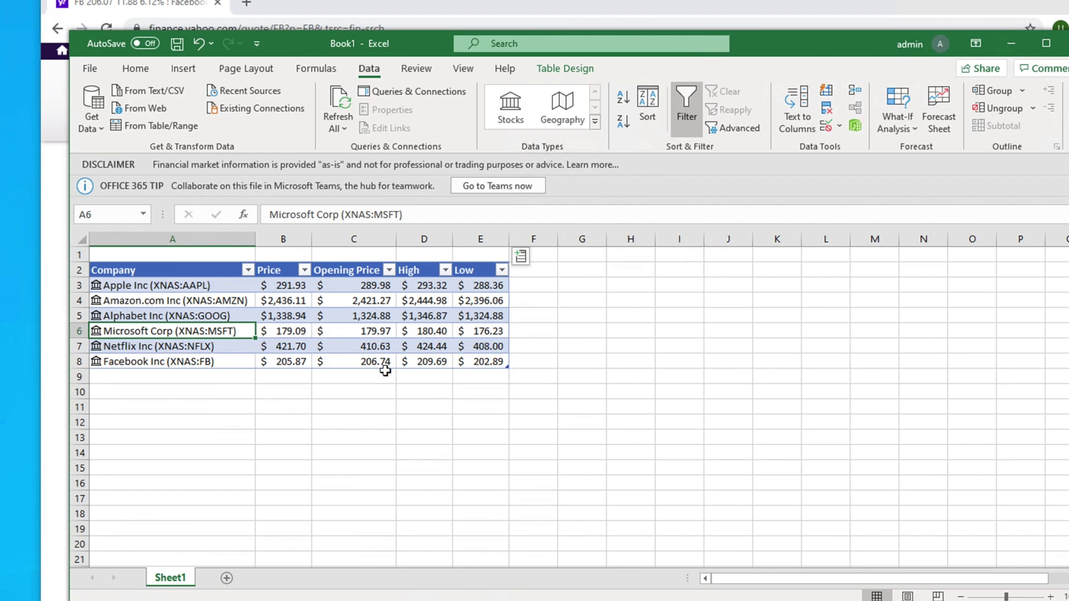
click(362, 421)
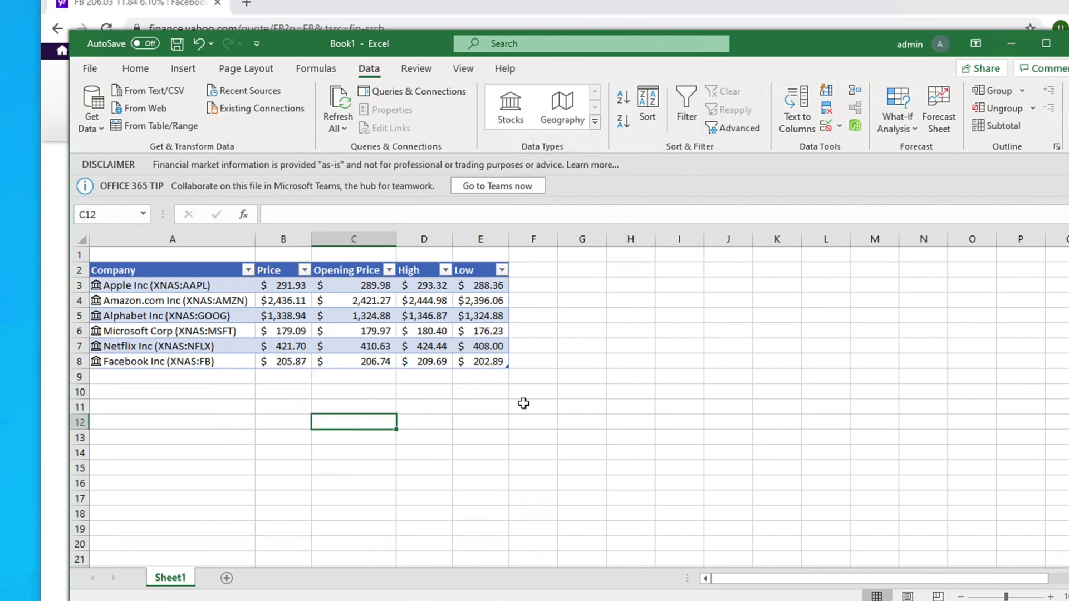
Open Snipping Tool, capture the whole stock table as a new snip and move the snip beside the table.
key(super)
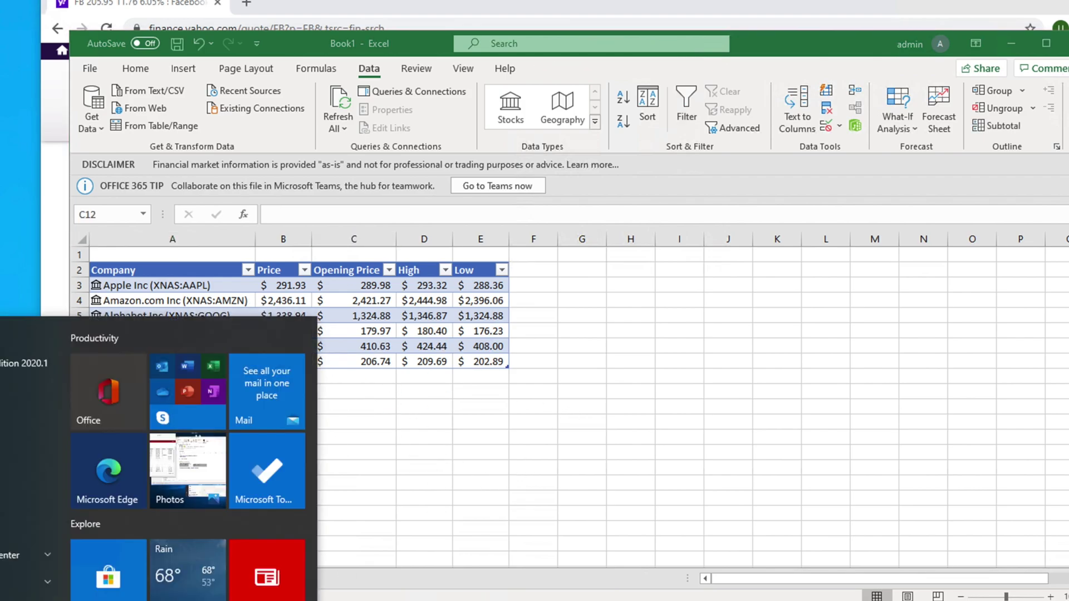
text(snip)
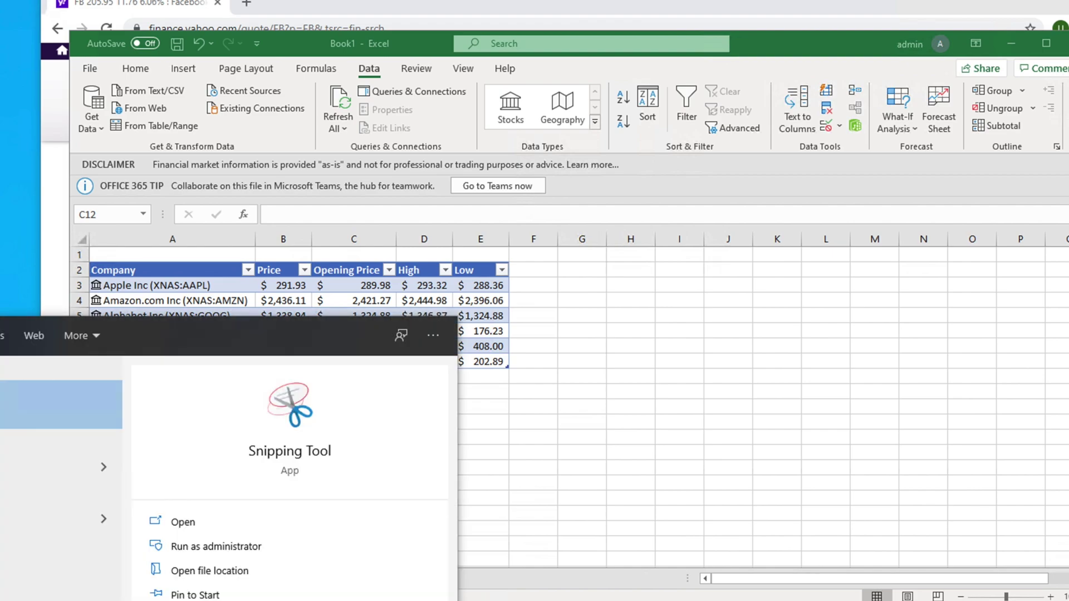
key(Return)
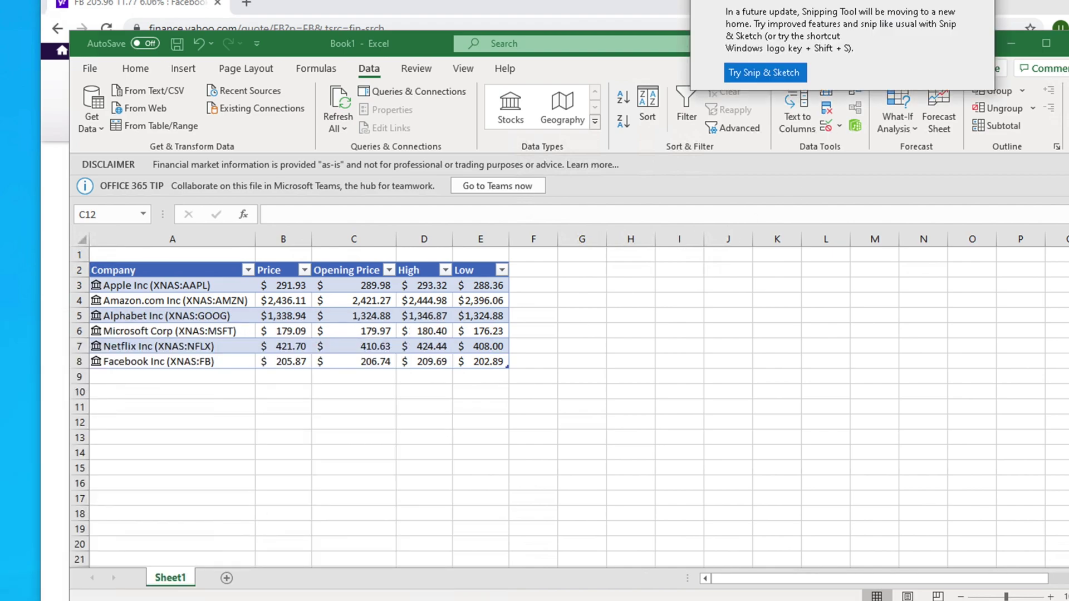
click(783, 77)
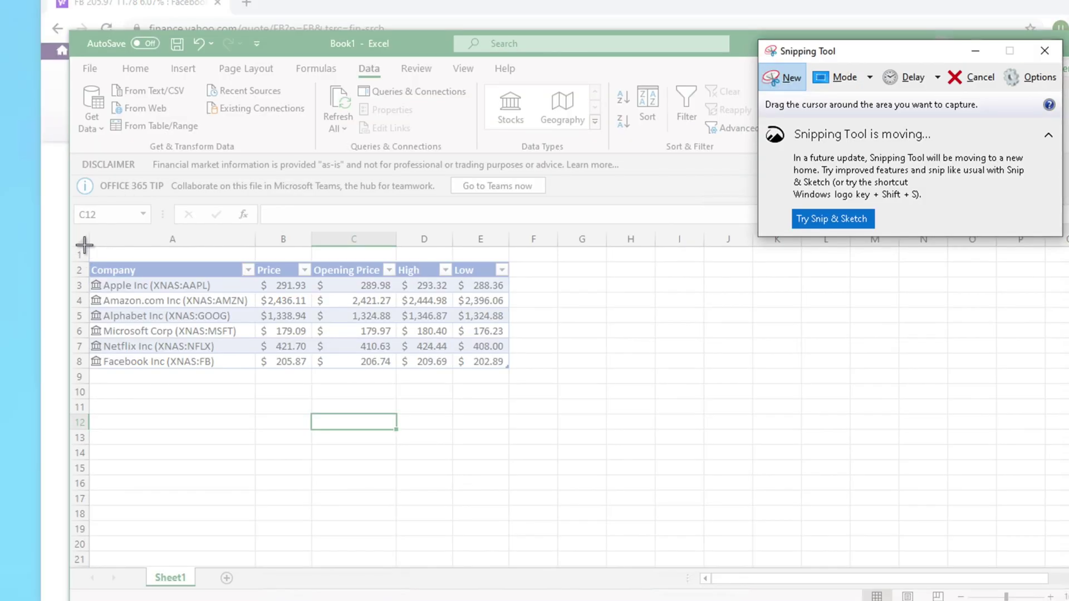
drag(85, 243, 515, 380)
drag(372, 113, 833, 140)
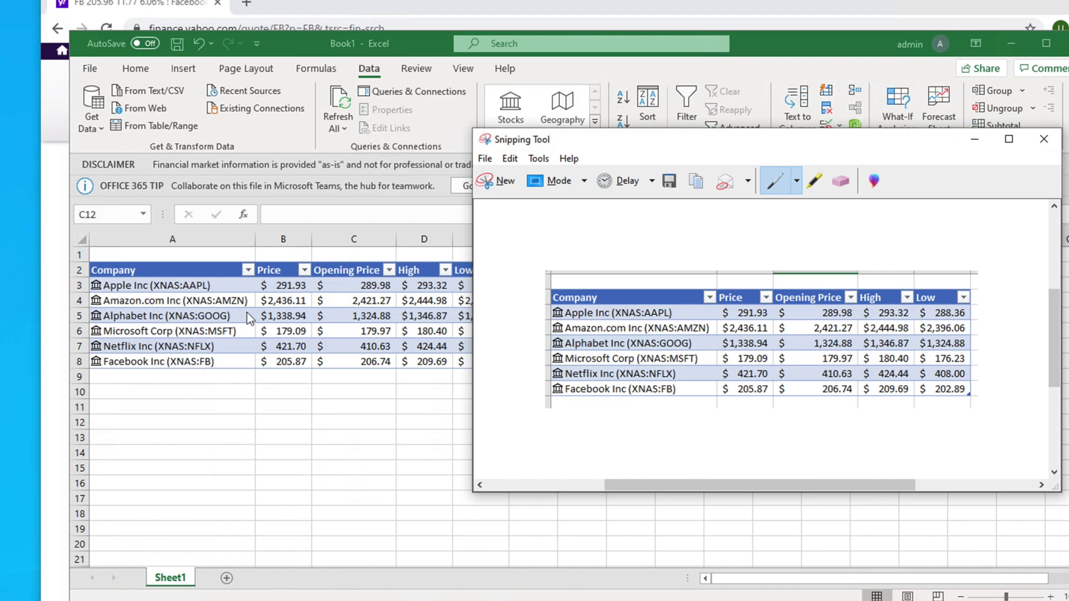
drag(841, 140, 1012, 125)
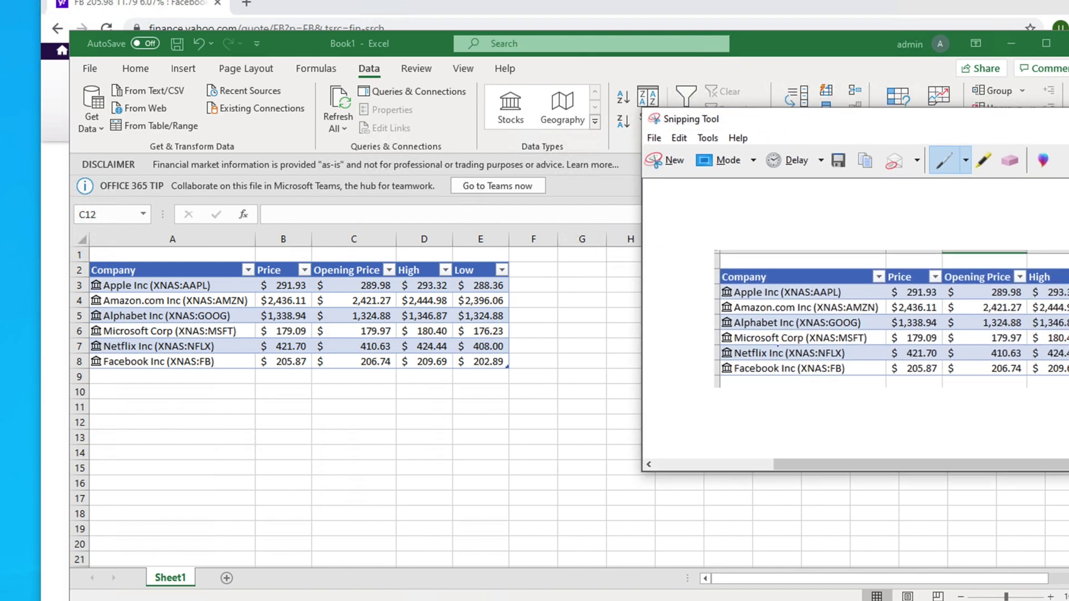
Return to the Excel workbook and refresh the stock data again from the Alphabet cell A5.
click(188, 409)
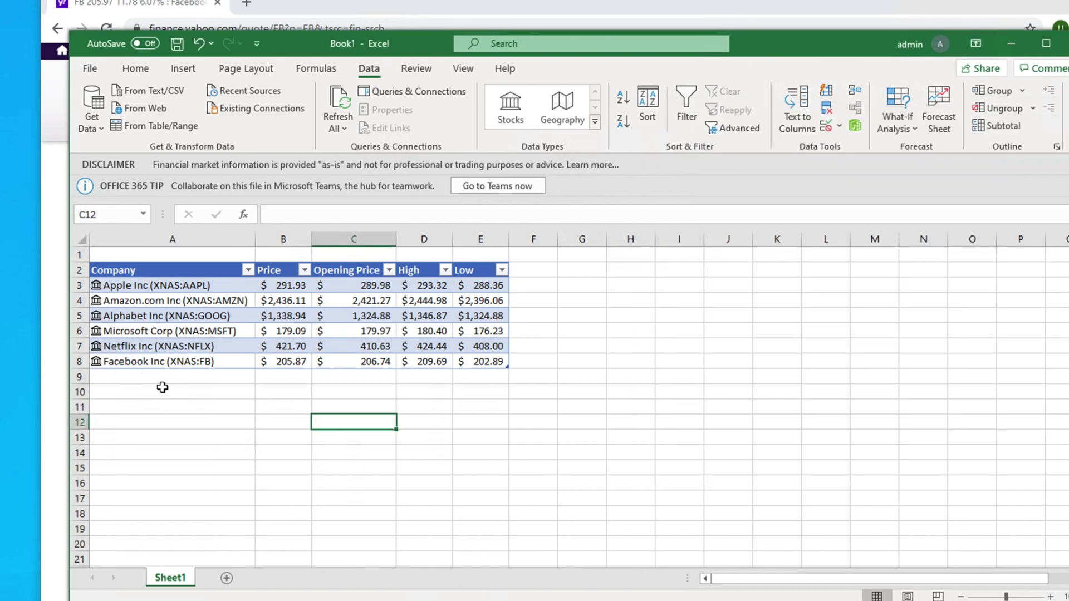
click(159, 406)
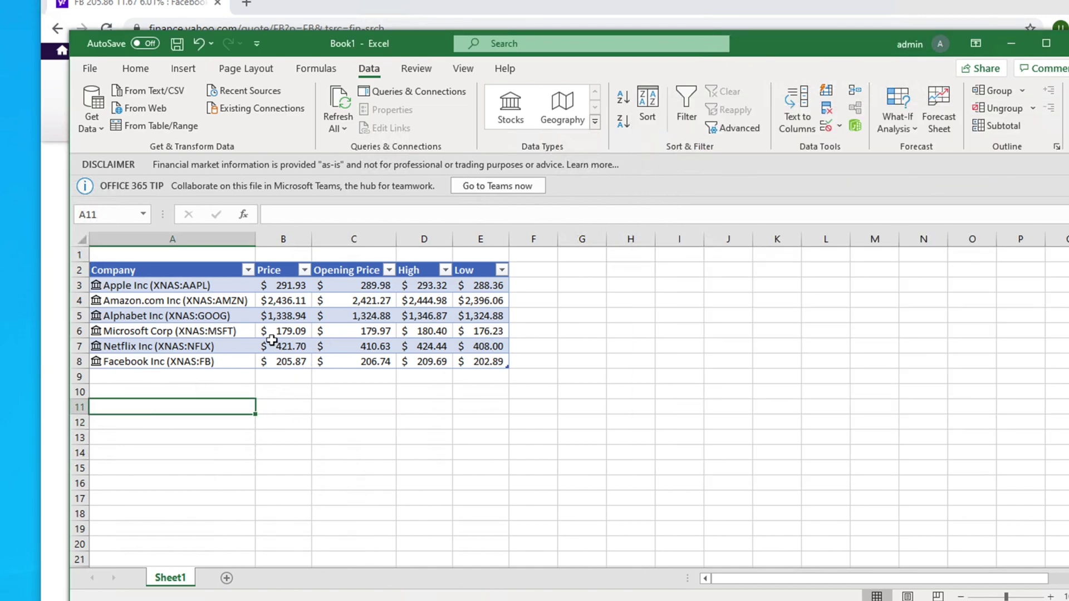
click(184, 298)
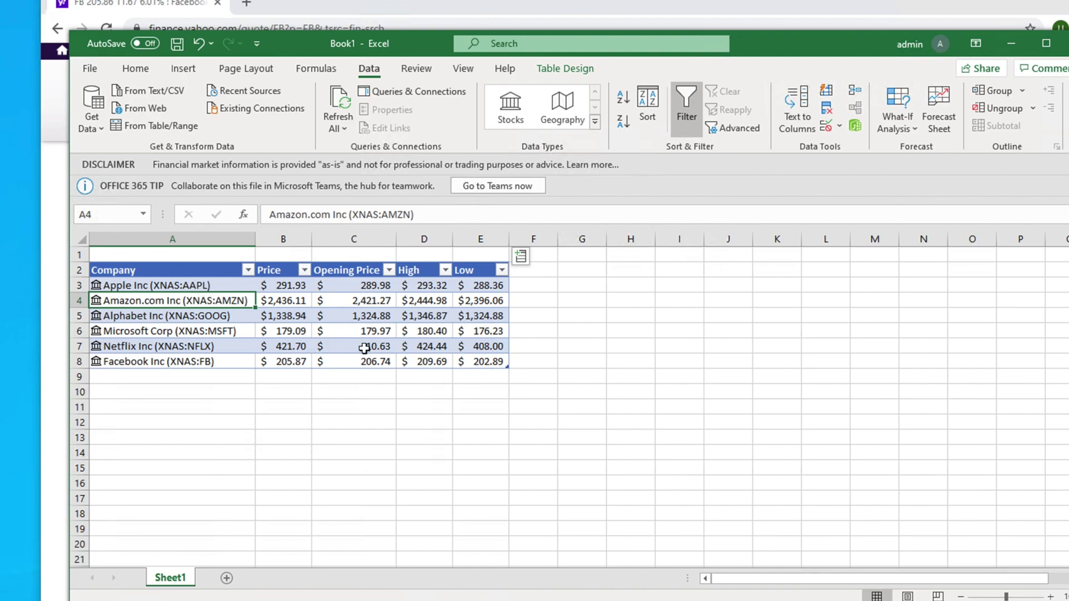
right_click(205, 317)
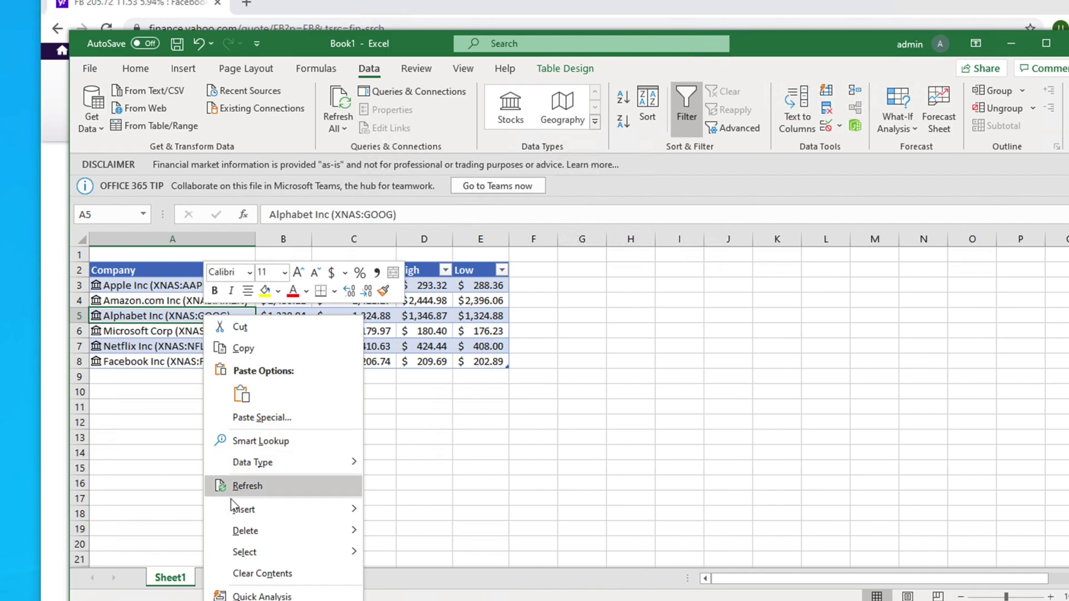
click(286, 487)
Select Apple's cell A3 and bring the Snipping Tool capture beside the table to compare the refreshed prices.
key(Up)
key(Up)
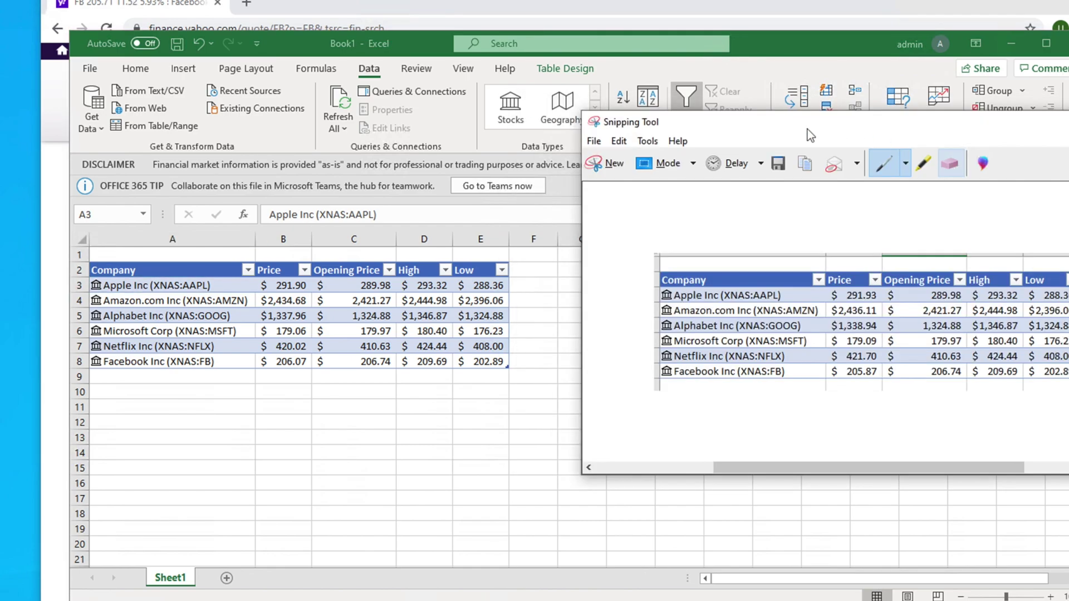
drag(788, 122, 709, 110)
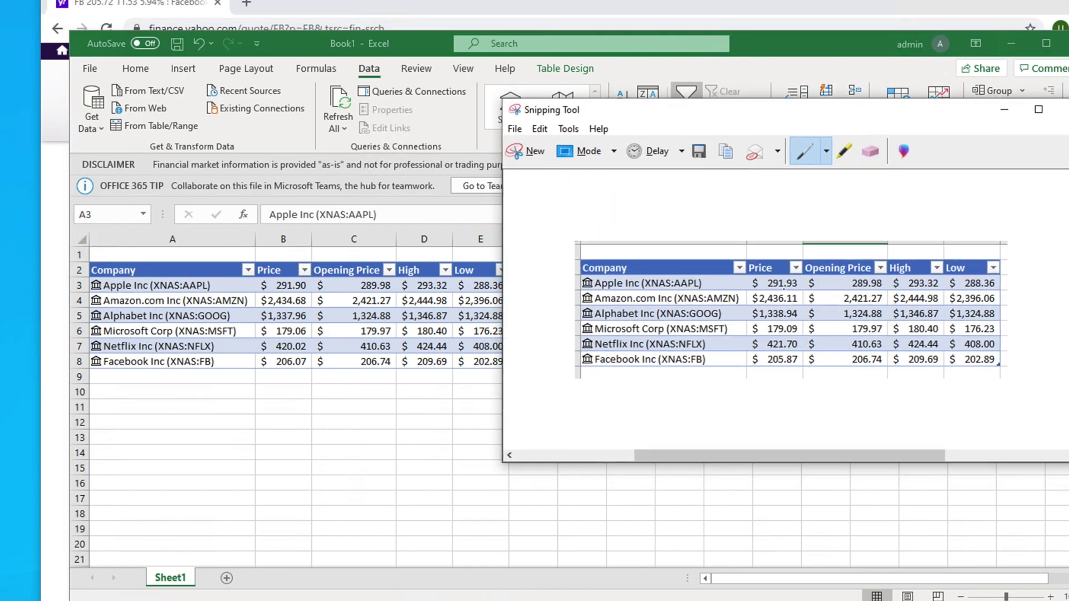